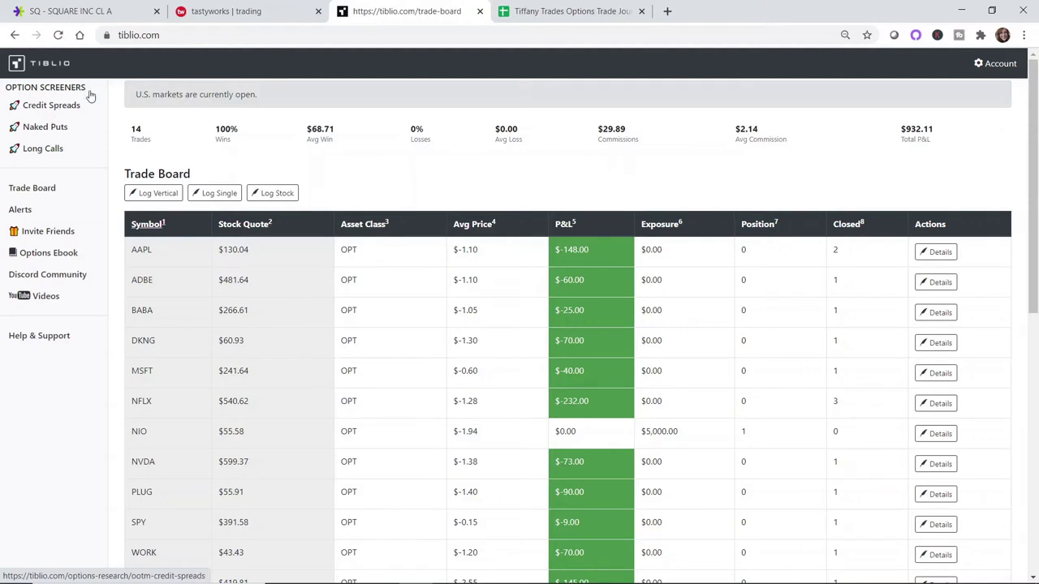
Check the tastyworks account balance and download the Credit Spreads screener results from Tiblio
click(227, 13)
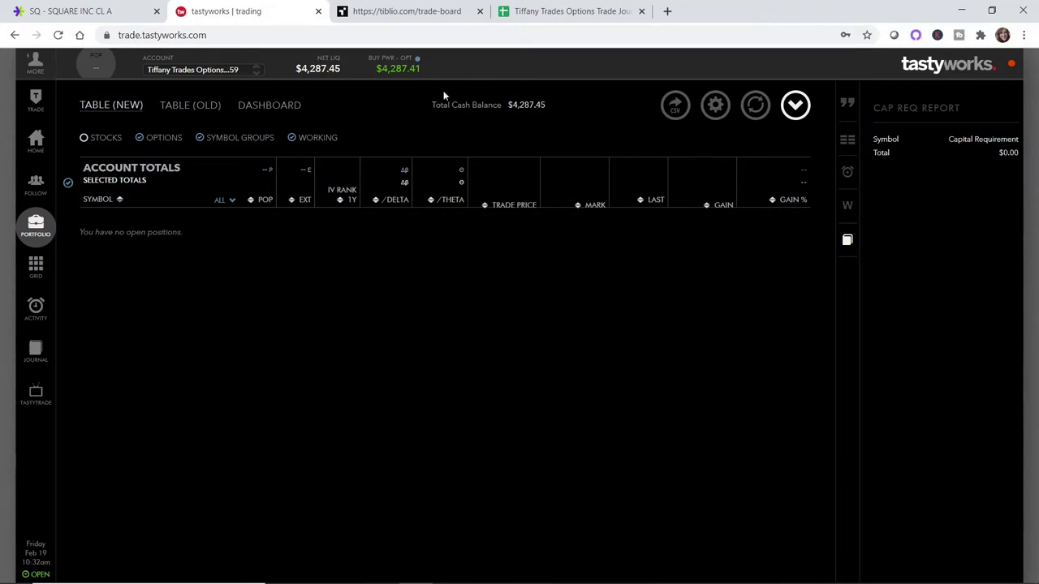
click(398, 11)
click(36, 106)
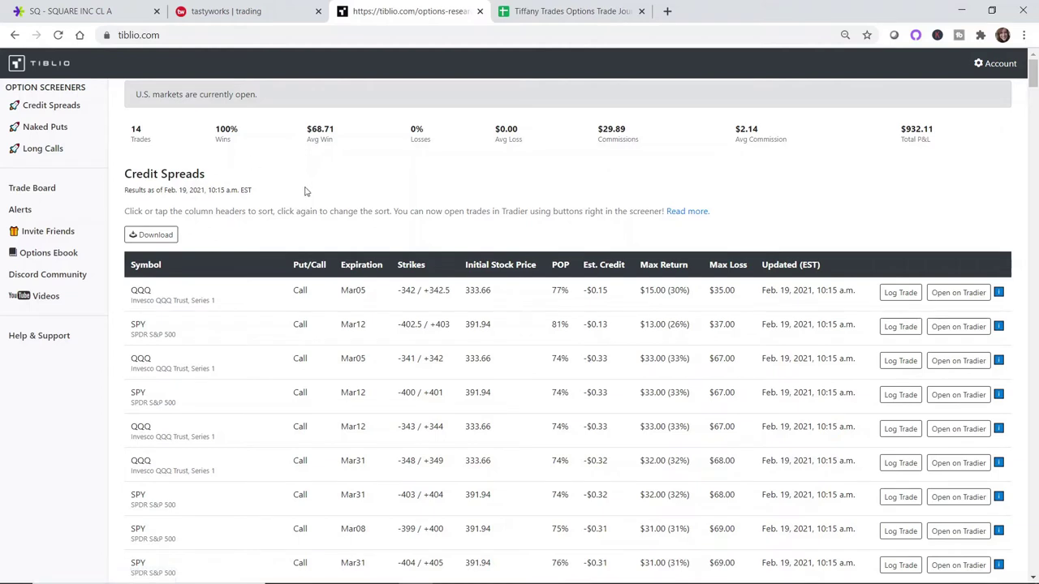
click(149, 238)
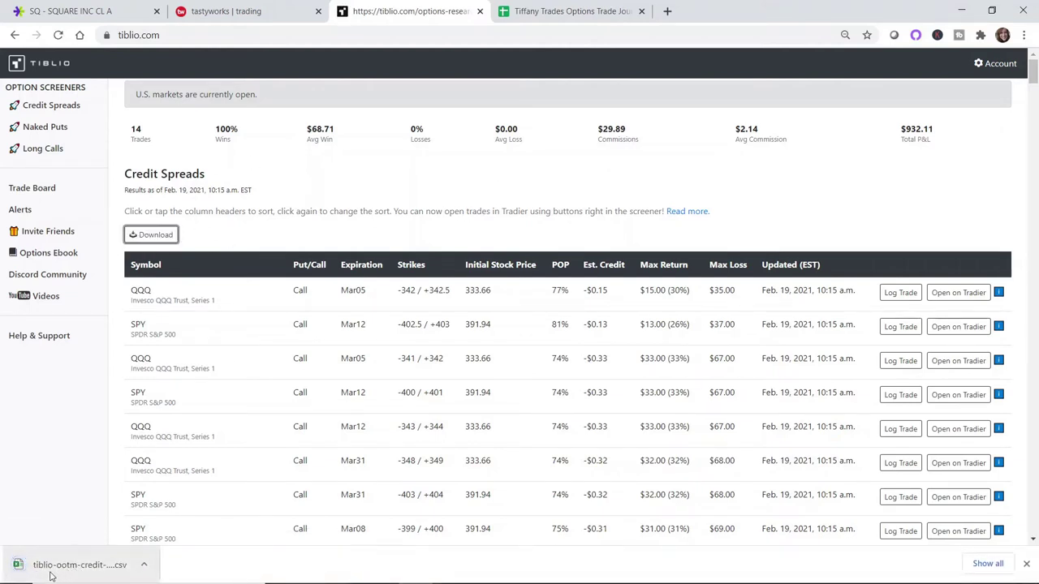
Look through the listed credit spreads and open the downloaded credit spreads CSV file in Excel
scroll(446, 365, down, 1)
scroll(445, 364, down, 2)
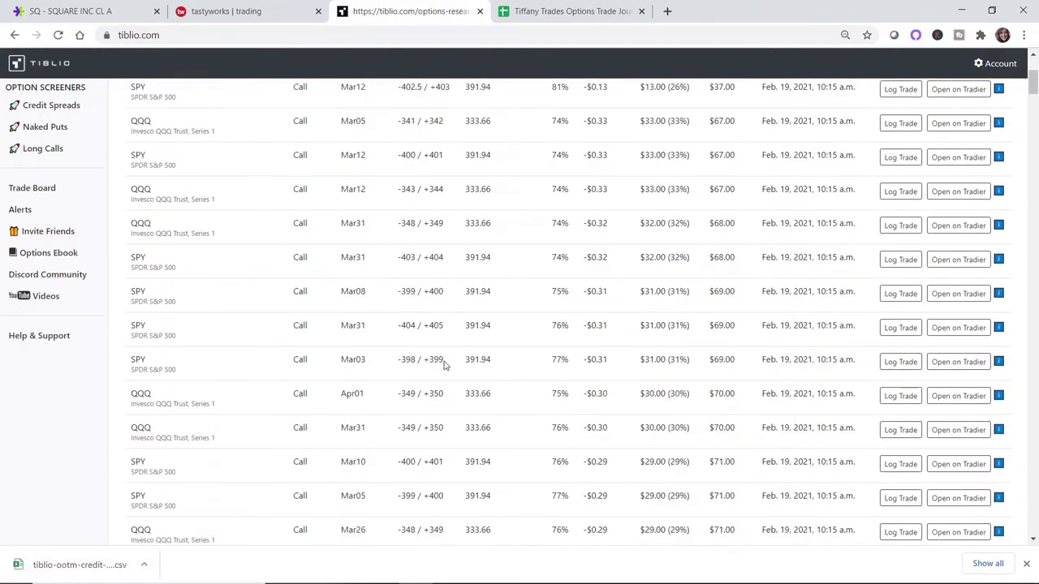
scroll(385, 277, down, 8)
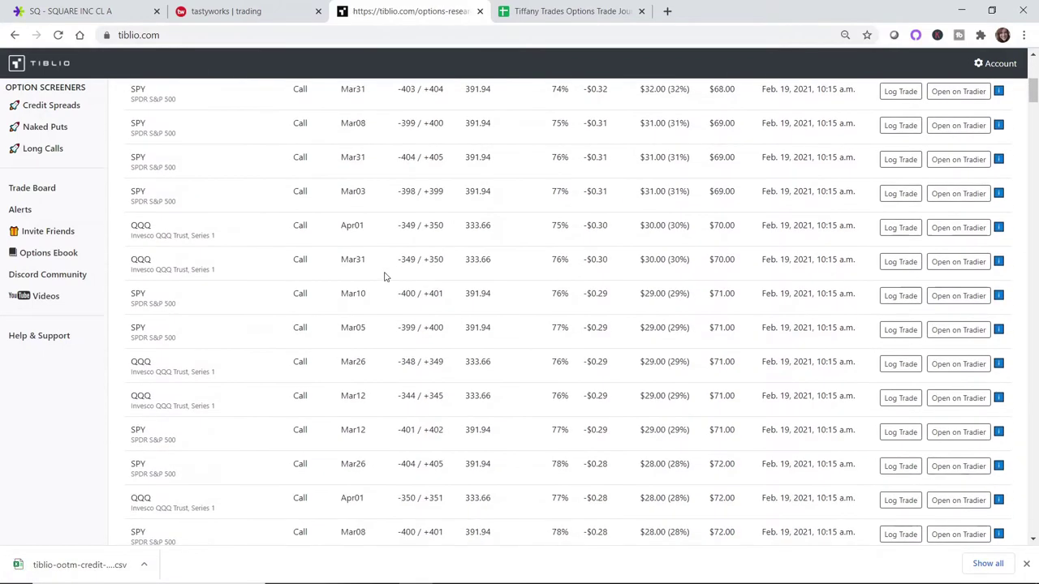
scroll(385, 277, down, 9)
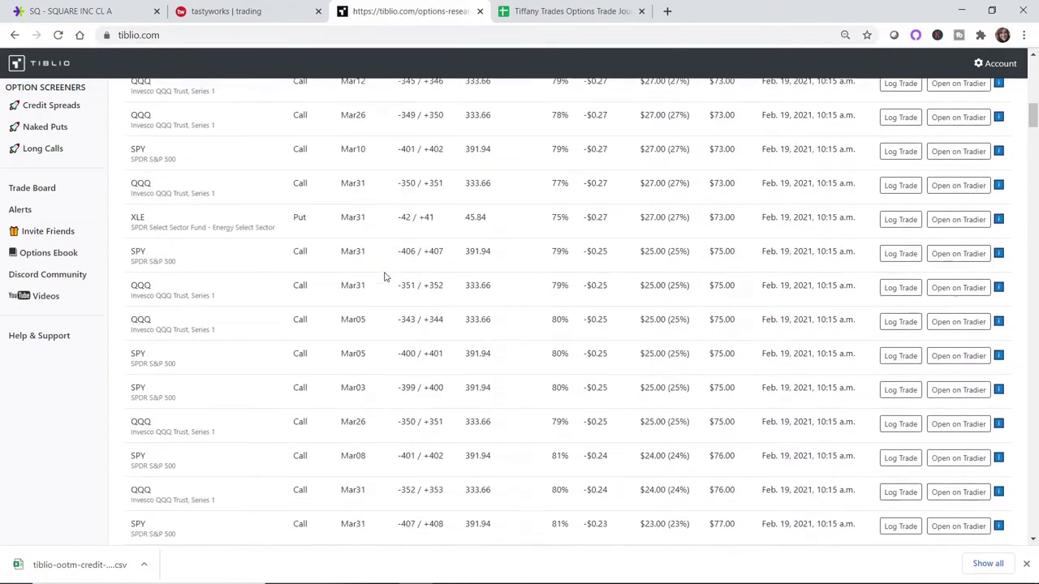
scroll(385, 277, down, 9)
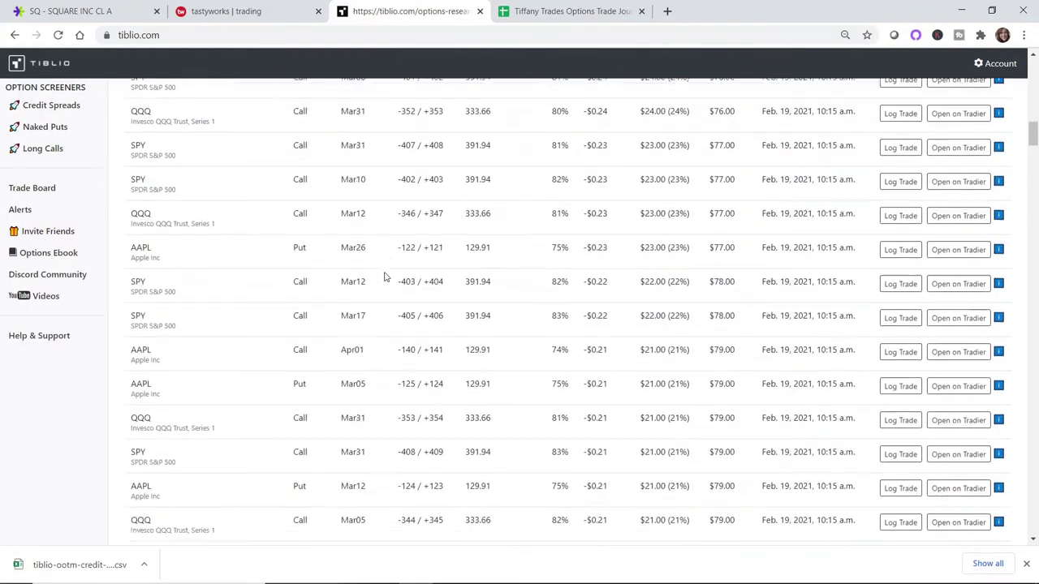
scroll(385, 276, down, 5)
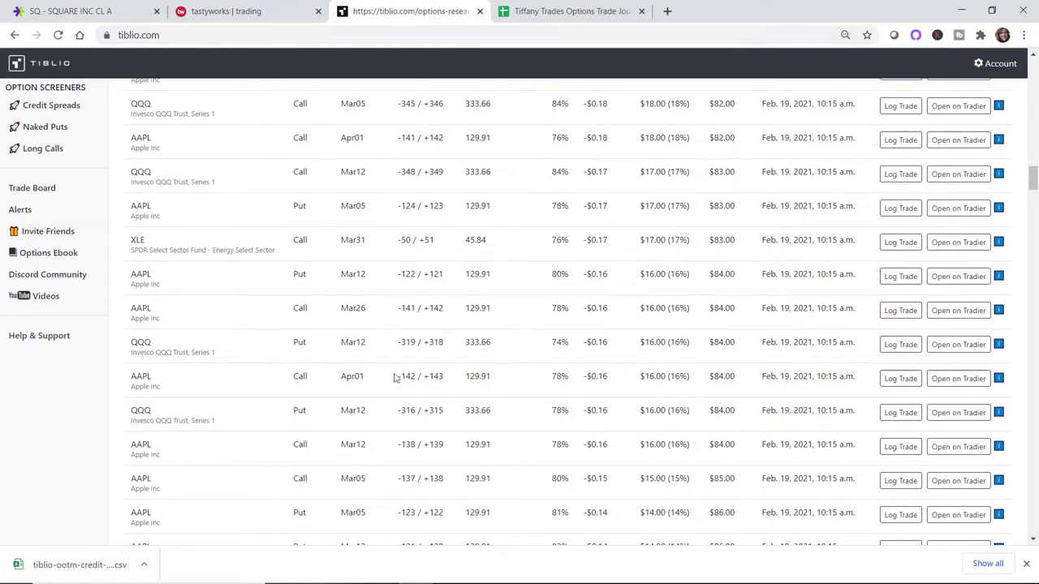
click(49, 572)
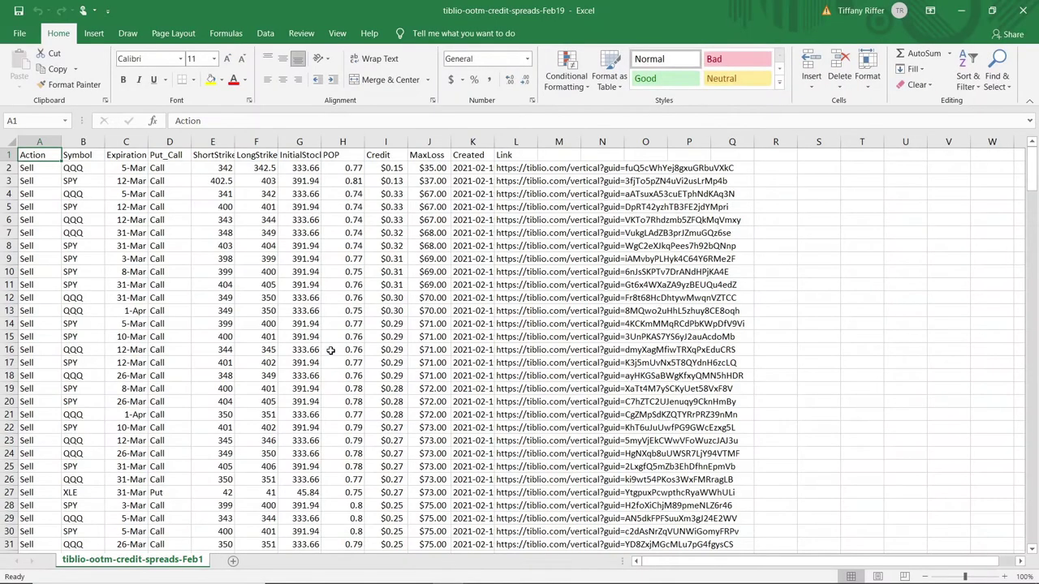
Add filters to the header row and sort the spreads by Symbol from A to Z
click(9, 155)
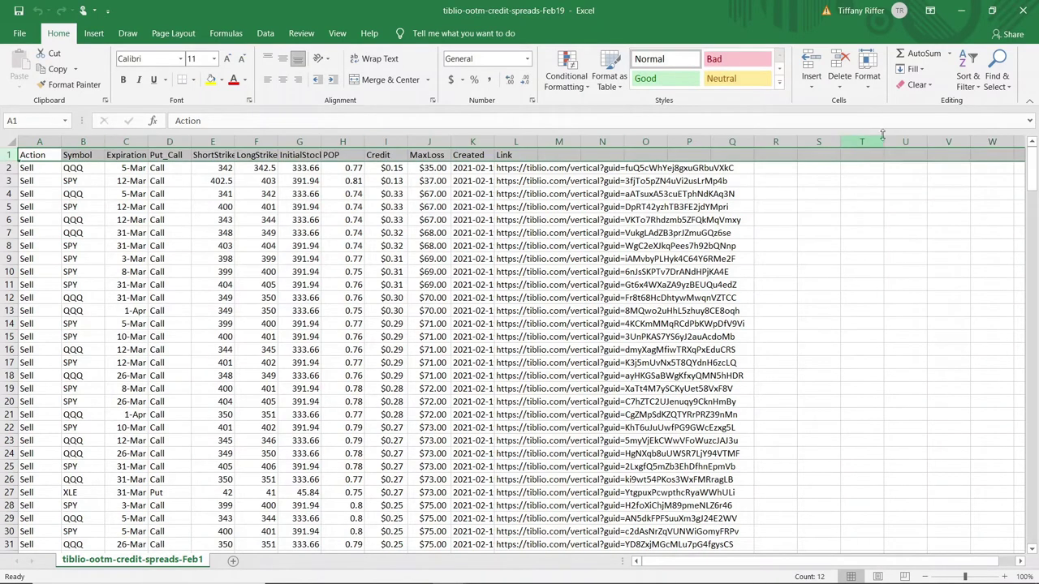
click(965, 81)
click(974, 156)
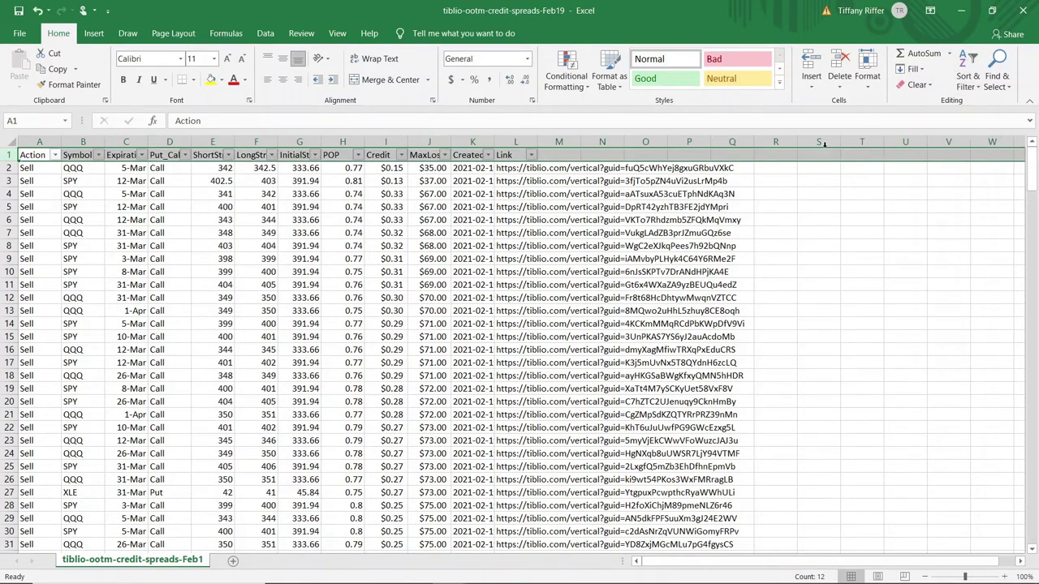
click(97, 155)
click(96, 169)
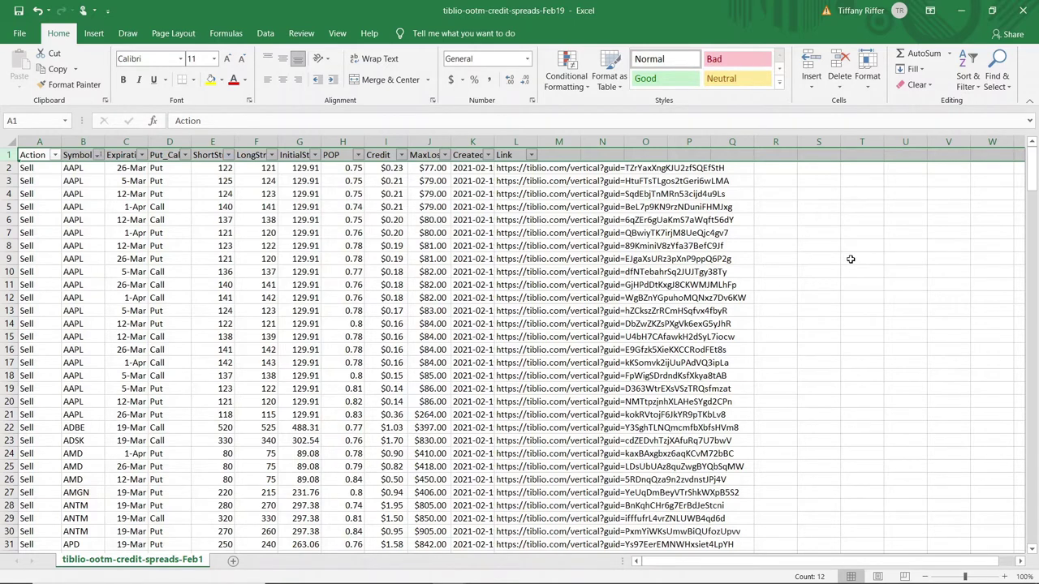
Examine the sorted list of credit spreads by symbol, down to the last row and back up
scroll(849, 259, down, 4)
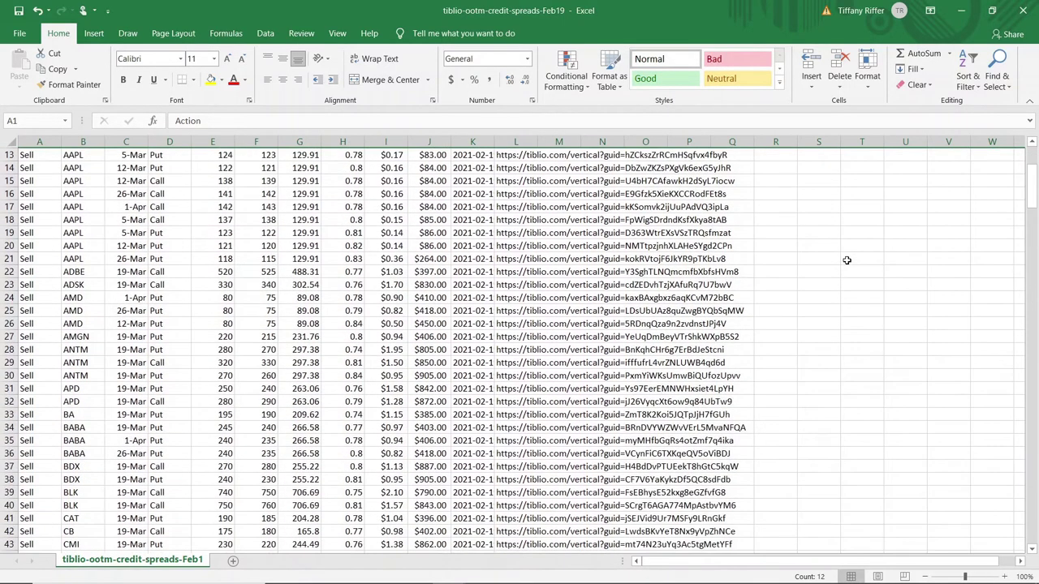
scroll(847, 259, down, 6)
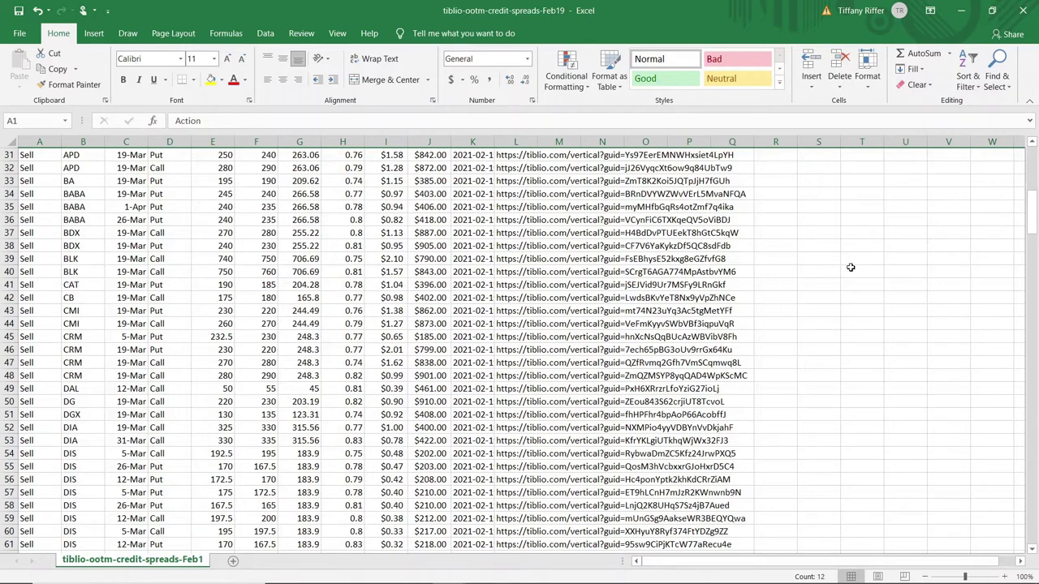
scroll(851, 267, down, 5)
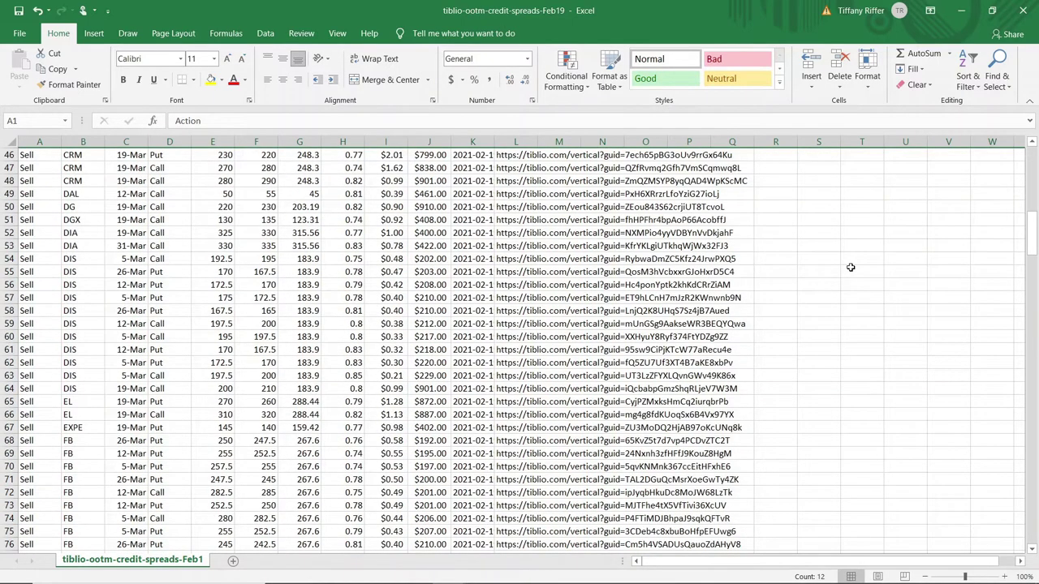
scroll(850, 267, down, 6)
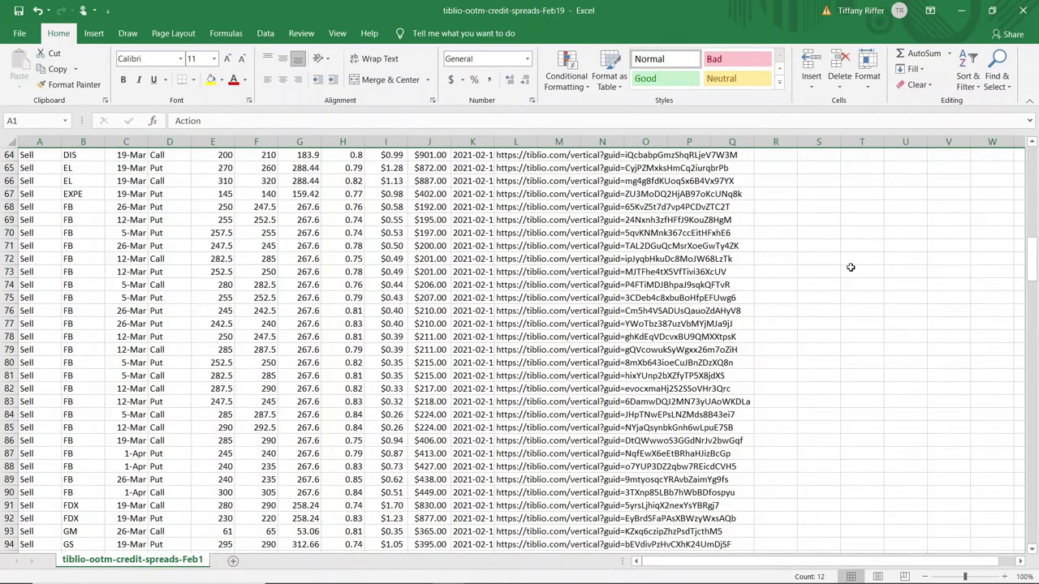
scroll(850, 267, down, 6)
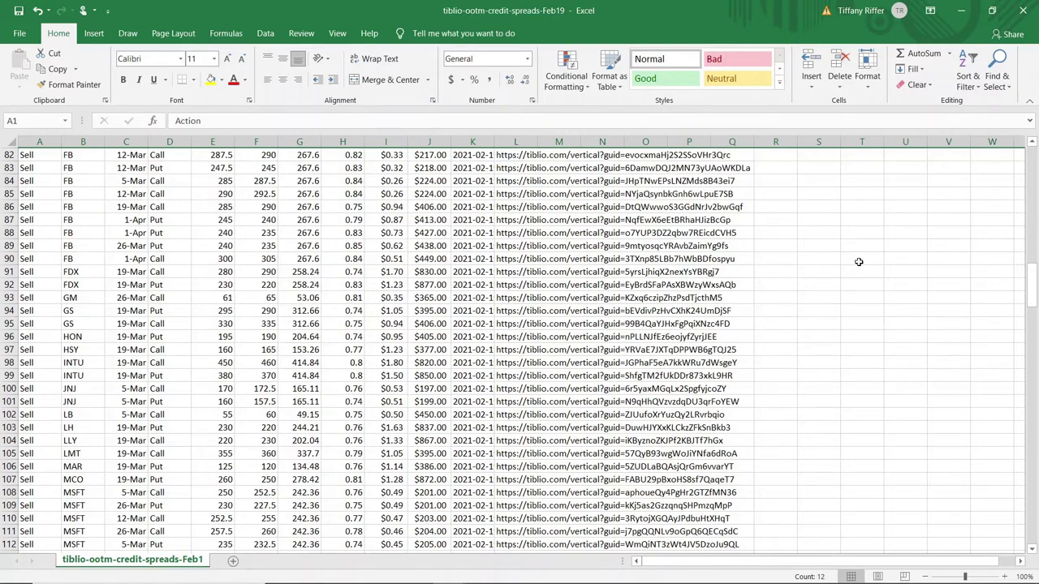
scroll(859, 261, down, 6)
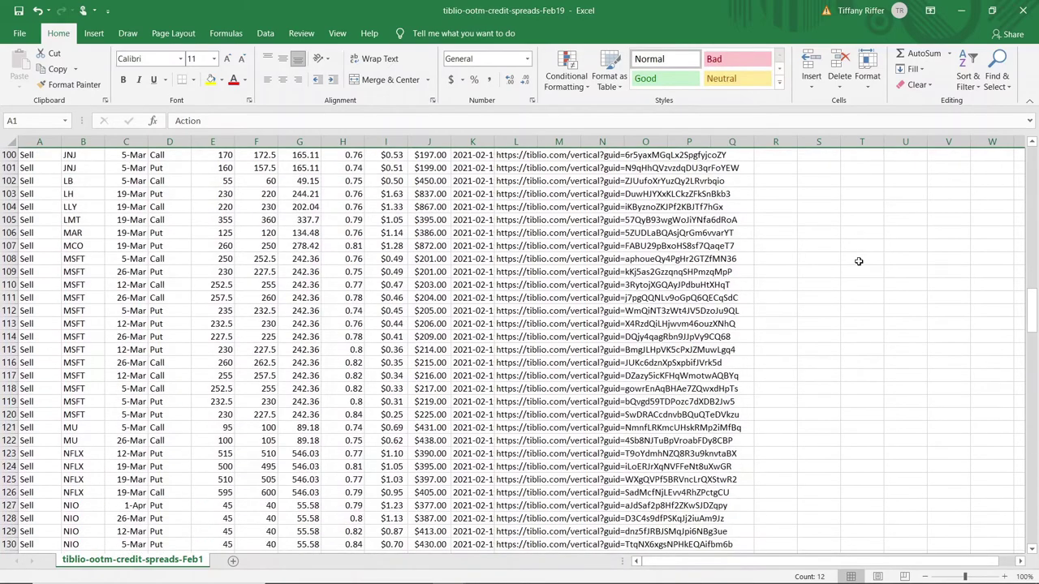
scroll(859, 261, down, 7)
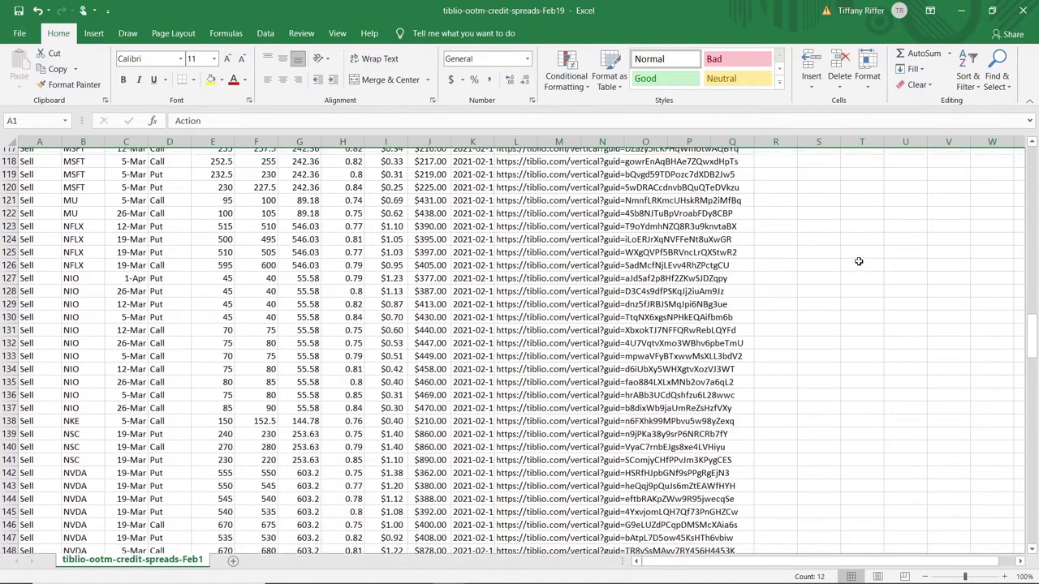
scroll(859, 261, down, 20)
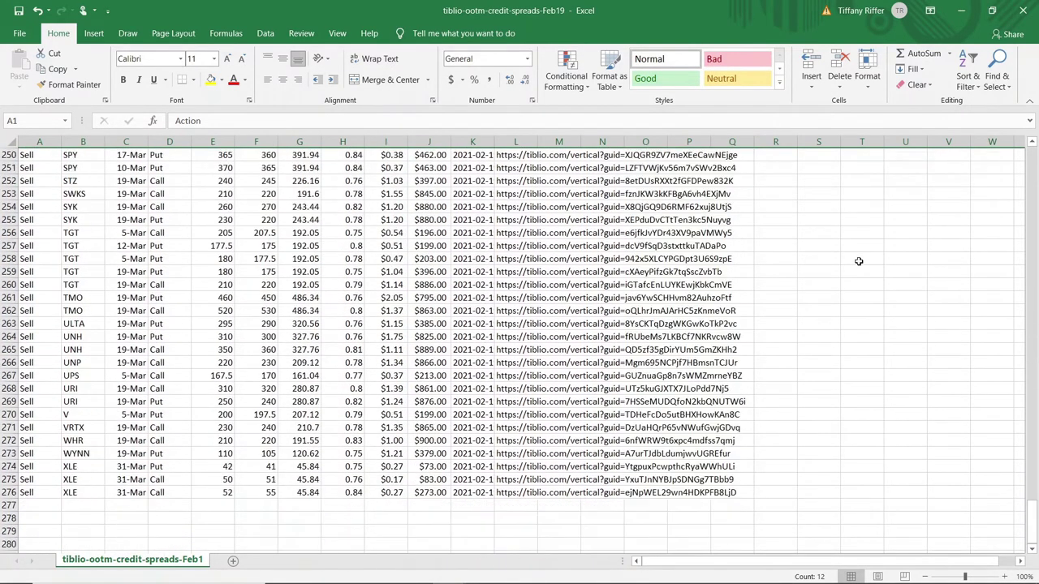
scroll(859, 262, up, 2)
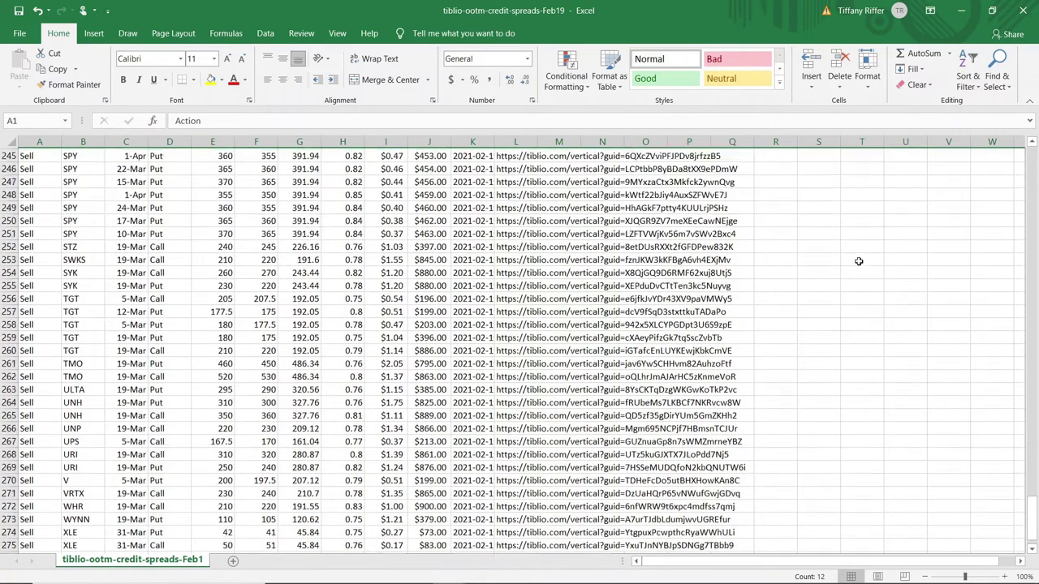
scroll(858, 261, down, 2)
scroll(859, 262, down, 1)
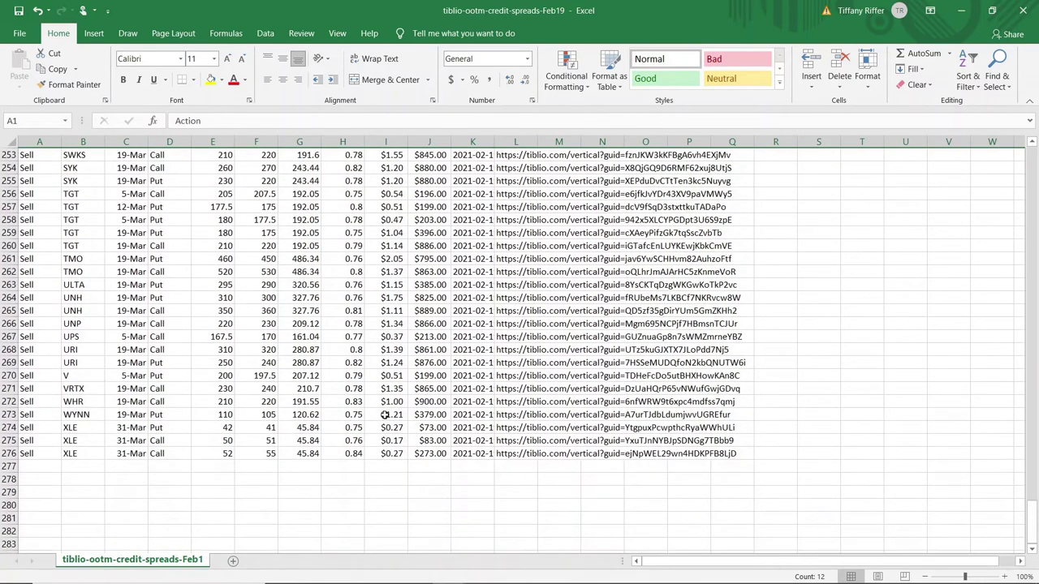
click(8, 453)
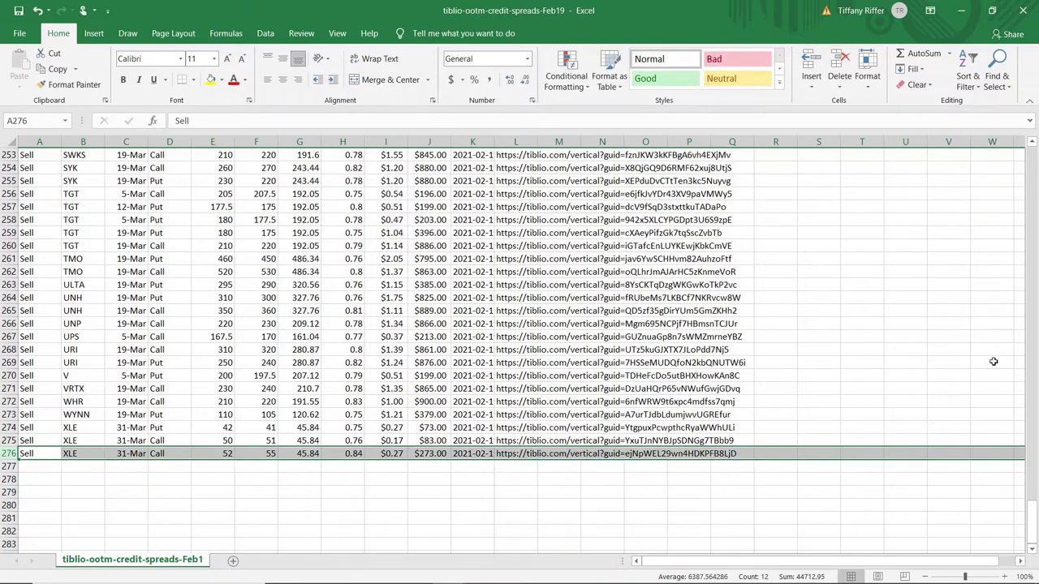
scroll(868, 383, up, 11)
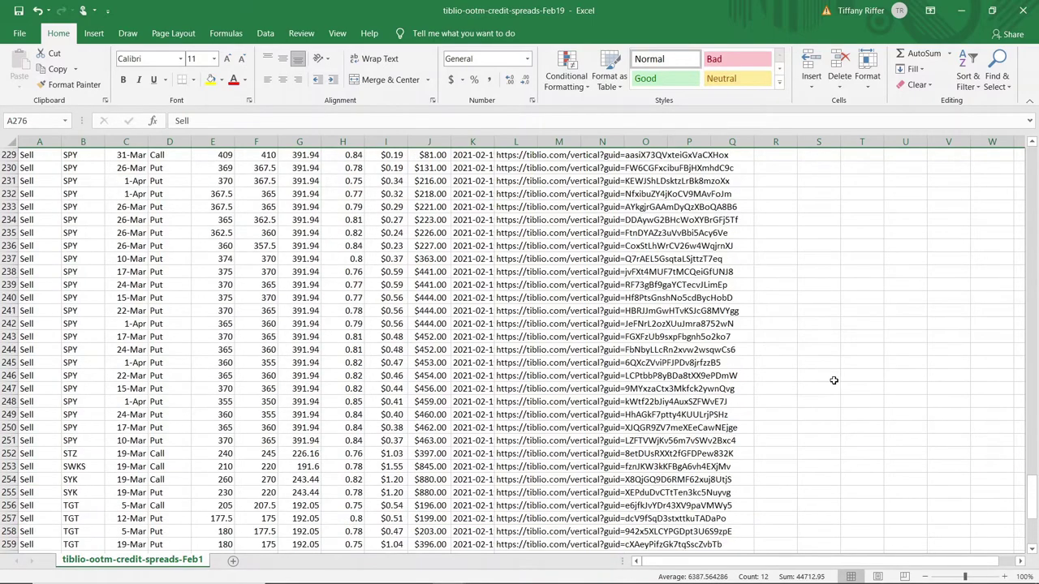
scroll(835, 364, up, 14)
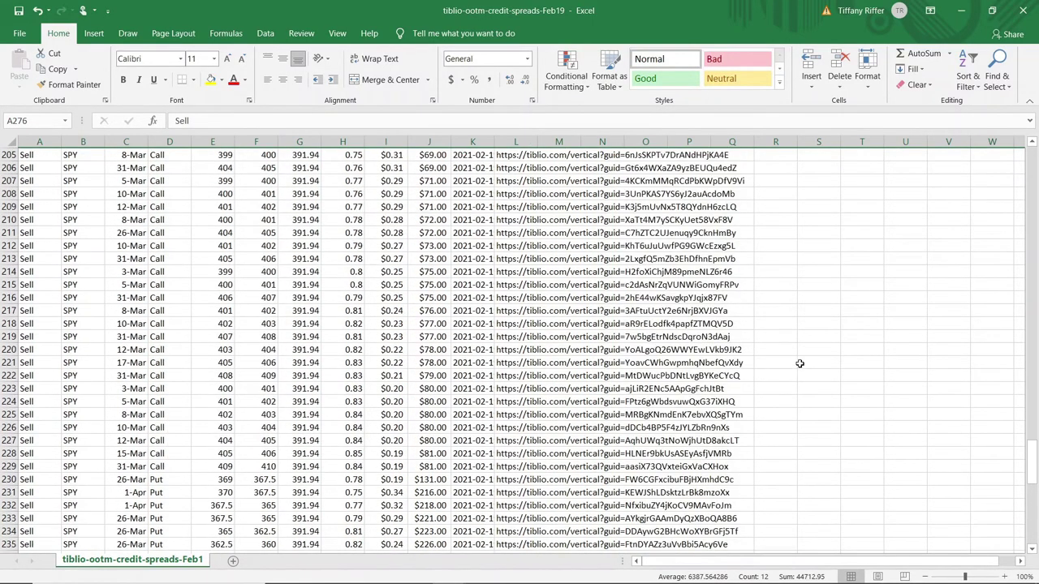
scroll(818, 362, up, 5)
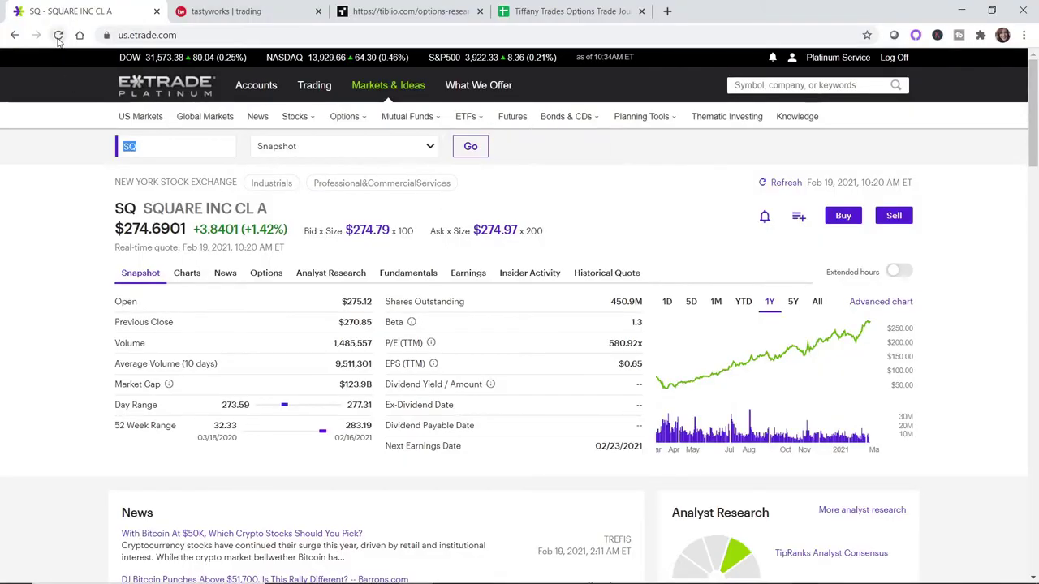
Switch to the E*TRADE page for Square (SQ) and refresh it to check the current market indices
click(59, 35)
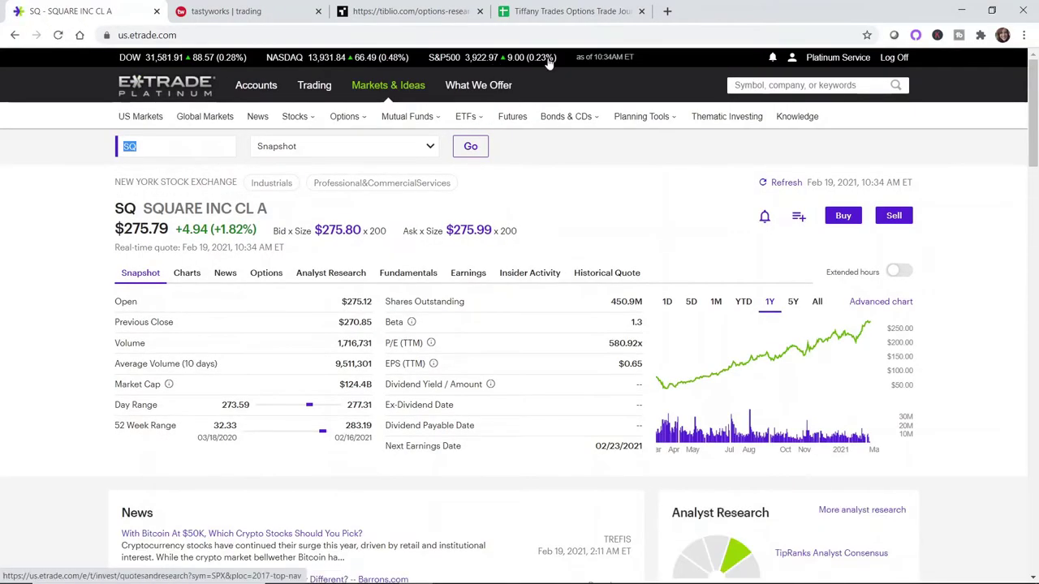
mouse_move(254, 84)
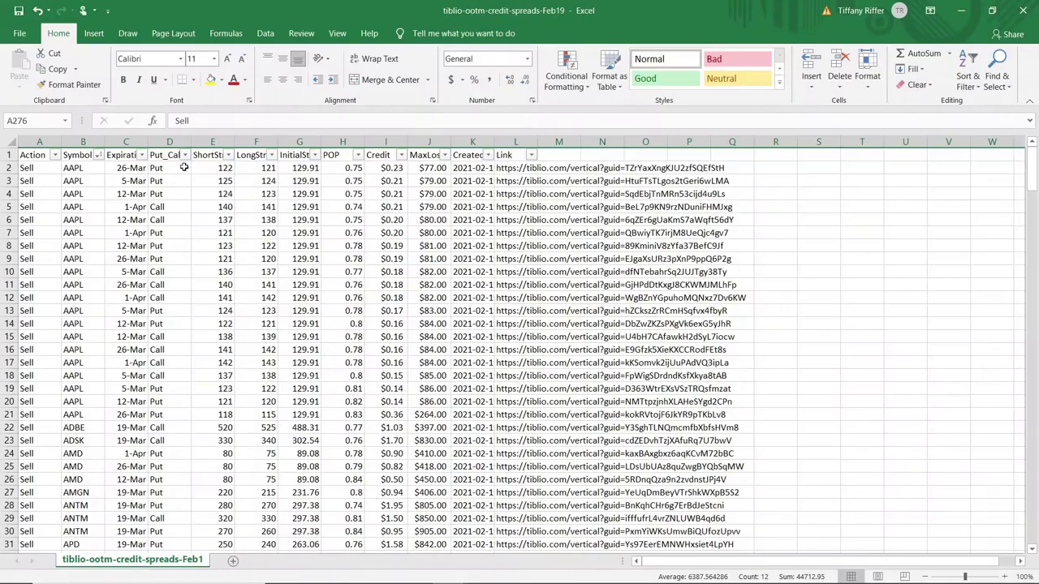
In the Excel credit spreads list, filter the Put_Call column to show only Put spreads
click(185, 155)
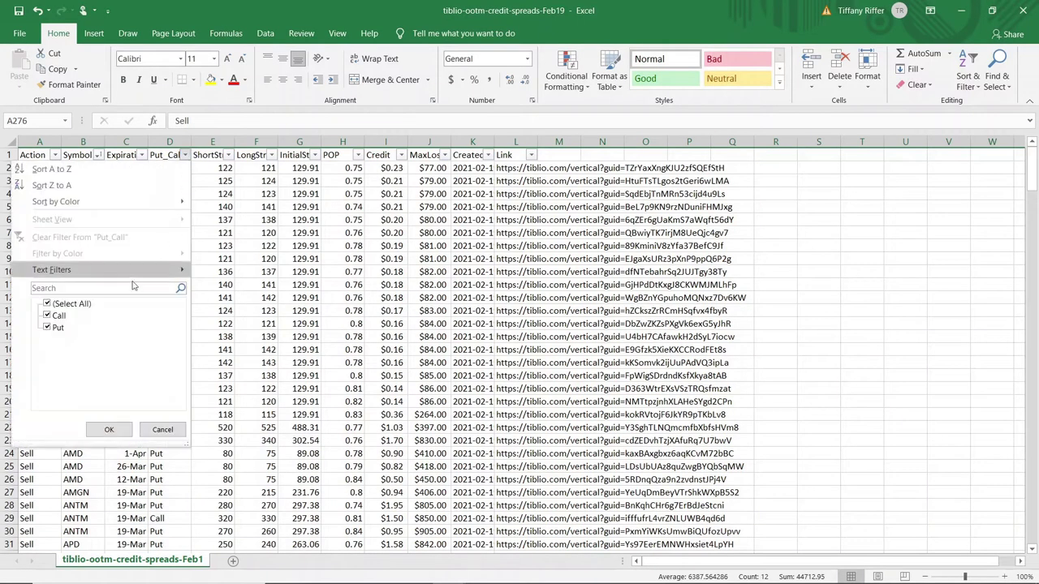
click(47, 316)
click(109, 430)
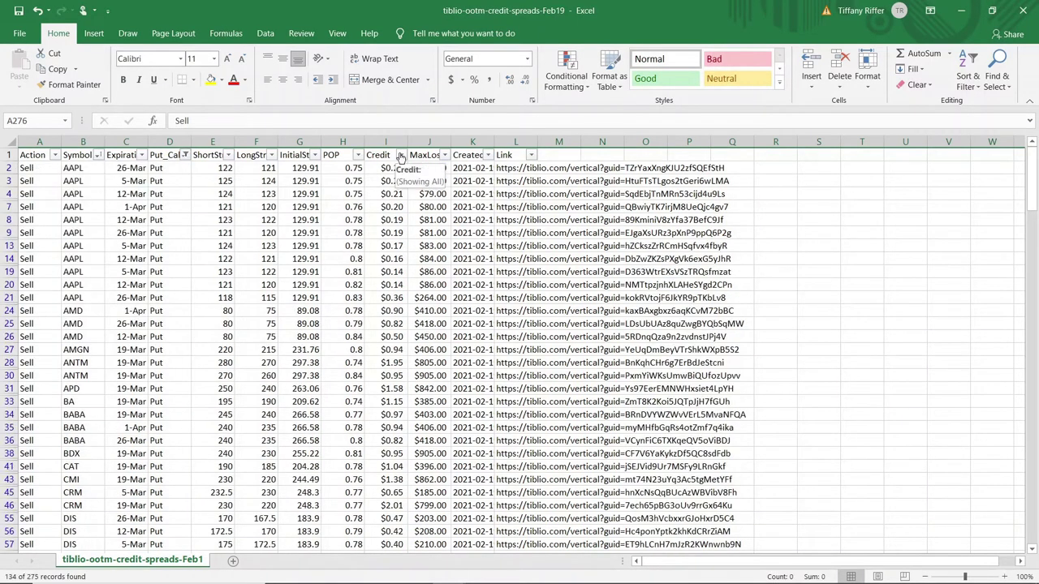
Filter the Credit column to show spreads with a credit greater than or equal to 1.00
click(401, 154)
mouse_move(354, 276)
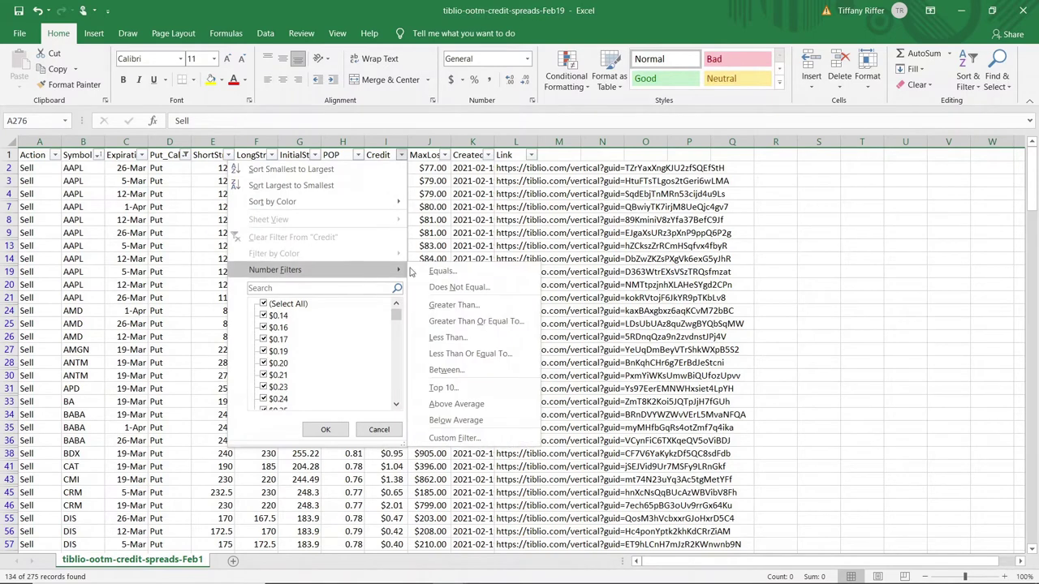
click(465, 325)
text(1.)
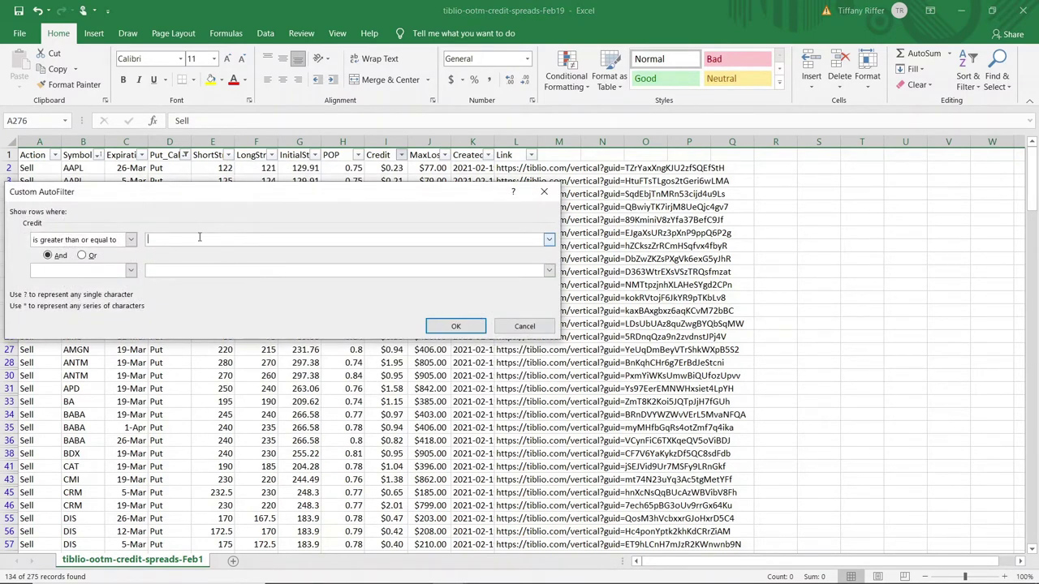
text(00)
click(456, 326)
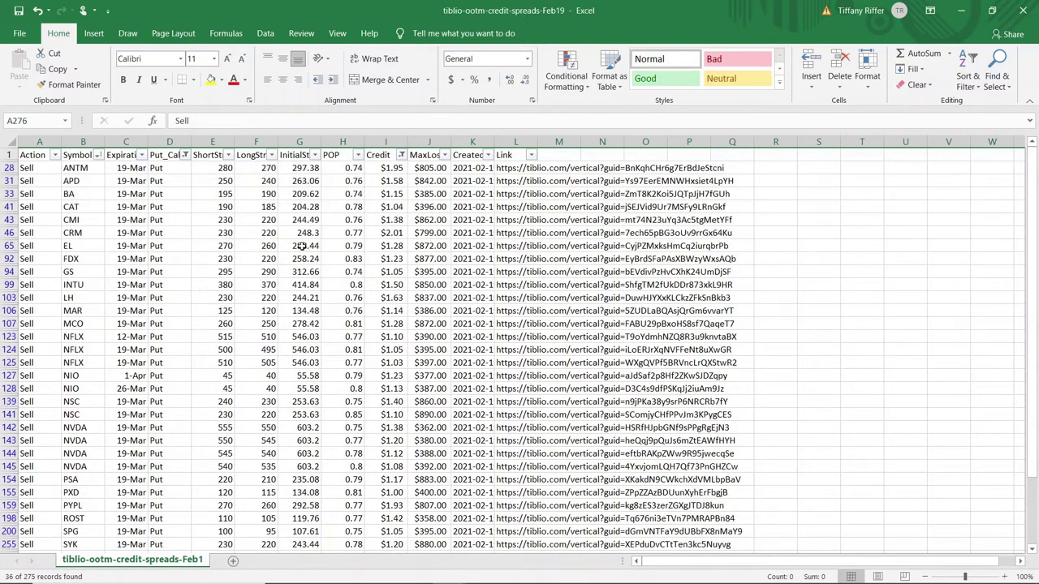
Review the filtered put spreads and select the NVDA rows, 142 to 145
scroll(422, 241, down, 1)
scroll(422, 240, down, 2)
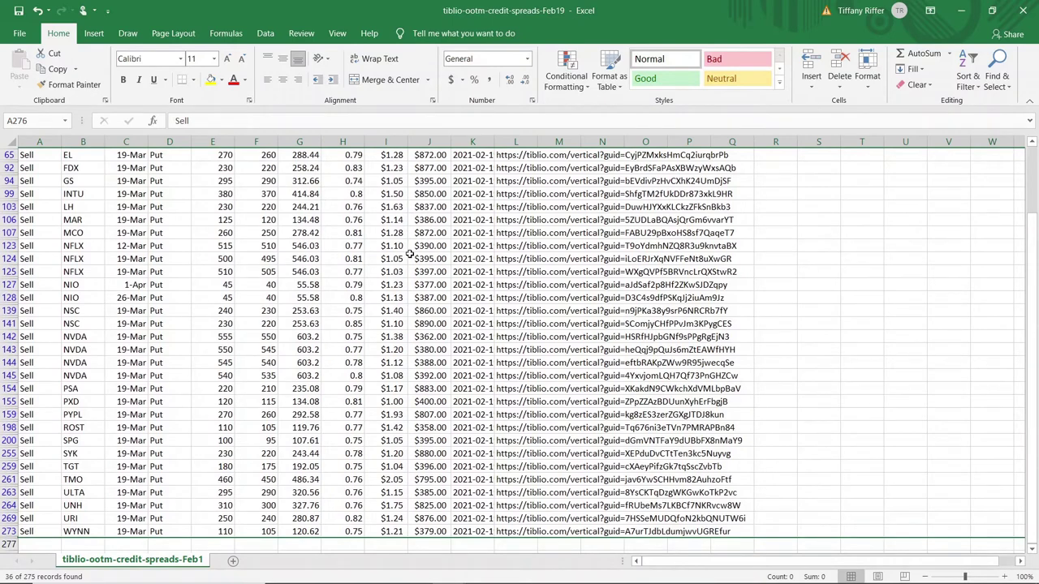
scroll(412, 255, up, 3)
drag(10, 427, 9, 466)
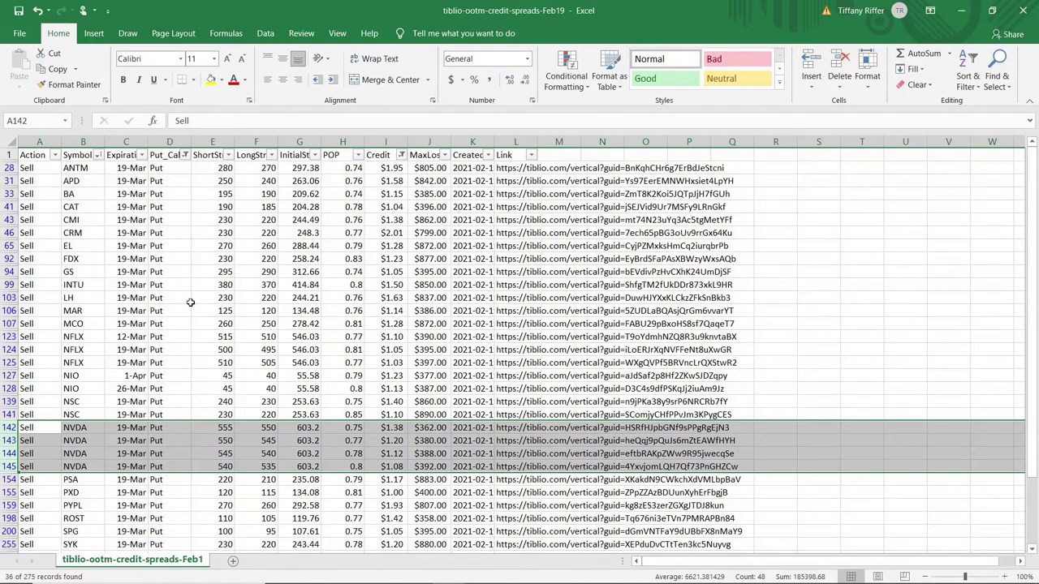
Look through the filtered put spreads, checking BA row 33, and select the NVDA rows 142 to 145 again
click(9, 194)
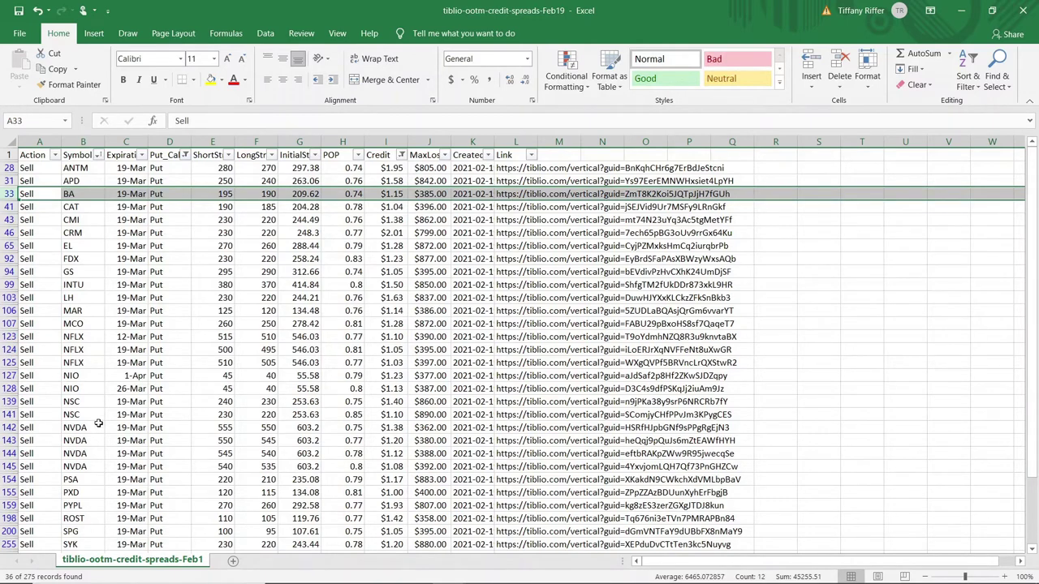
scroll(98, 423, down, 3)
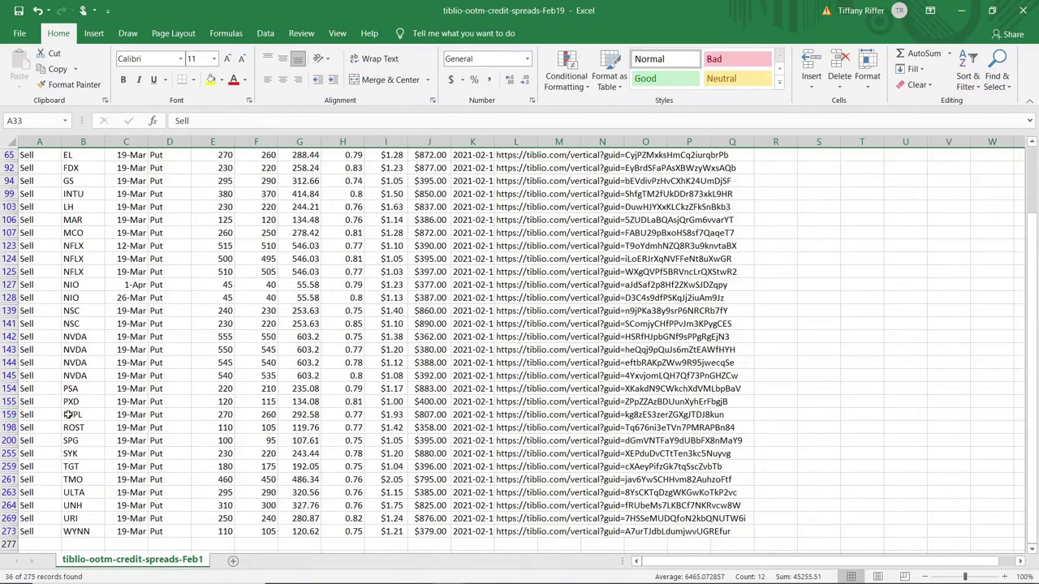
scroll(68, 414, up, 1)
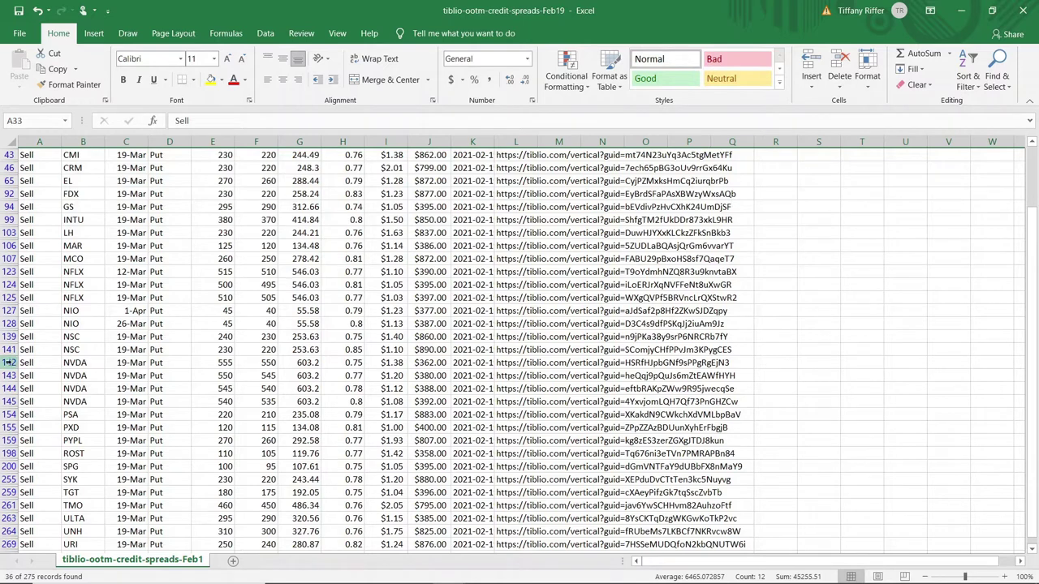
drag(8, 362, 8, 401)
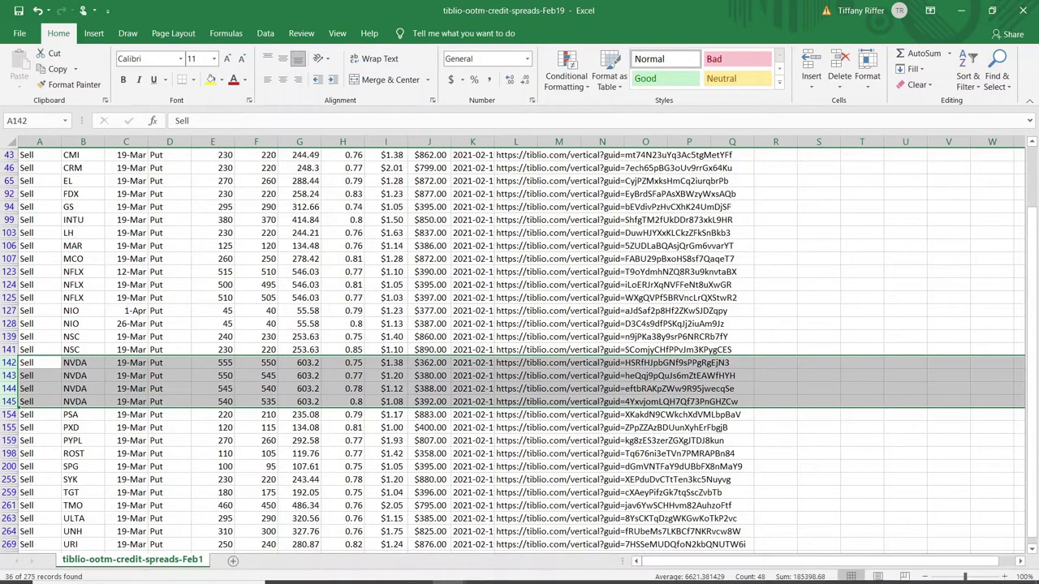
Switch to tastyworks, load NVDA in the trade window and display its option chain as a table
click(415, 570)
click(223, 10)
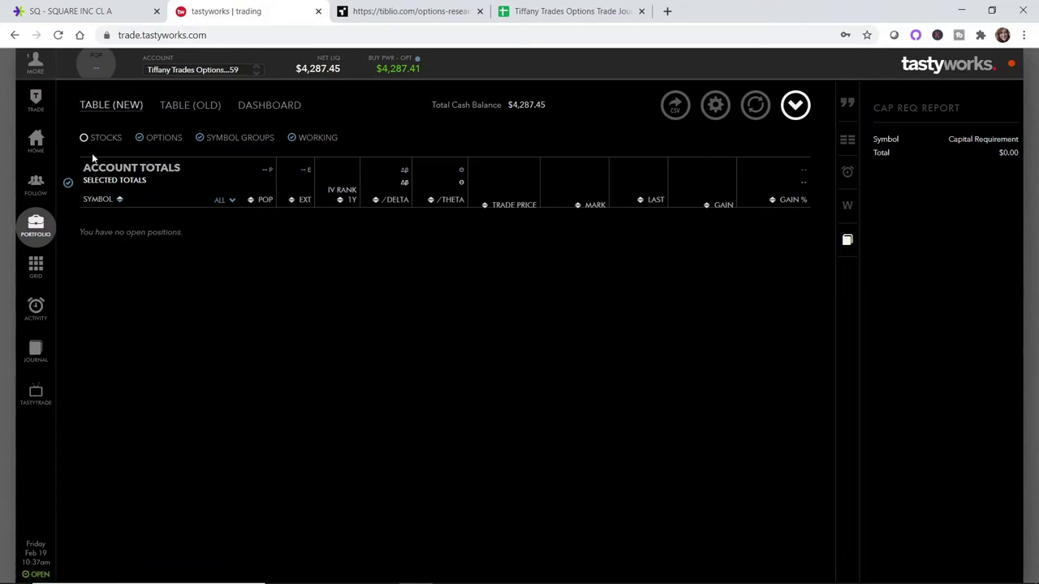
click(35, 100)
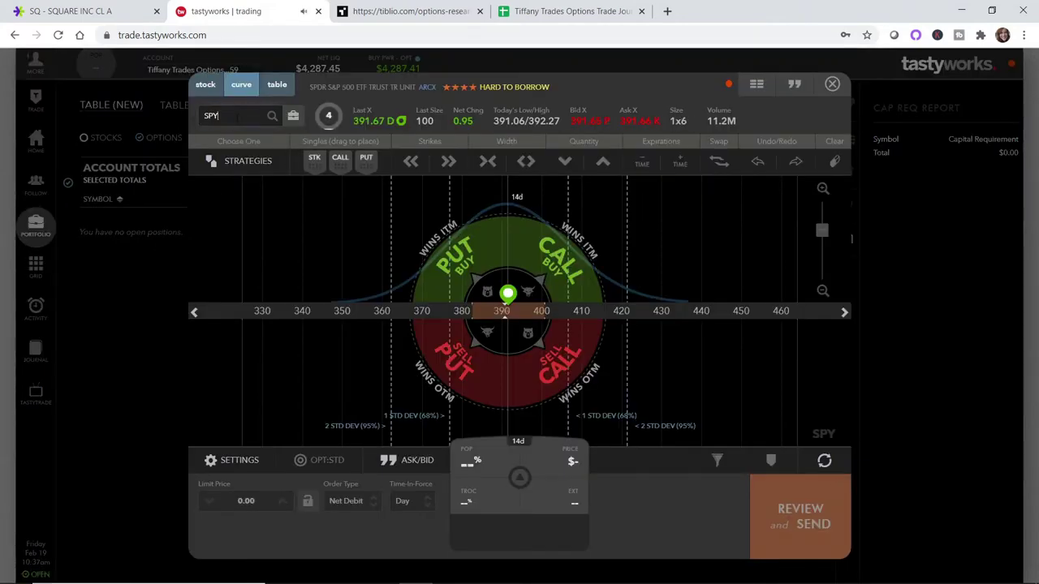
text(nvda)
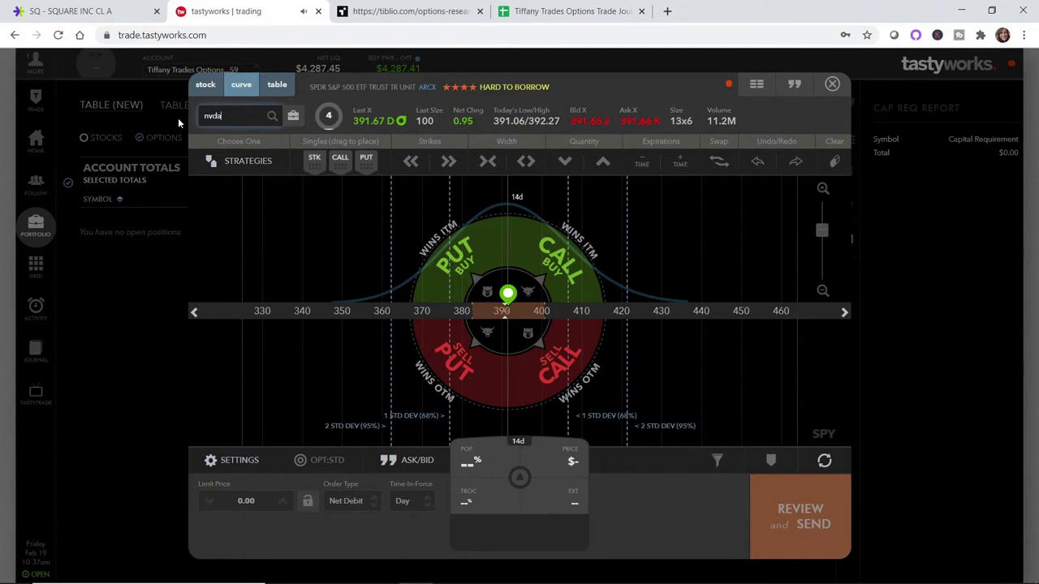
key(Return)
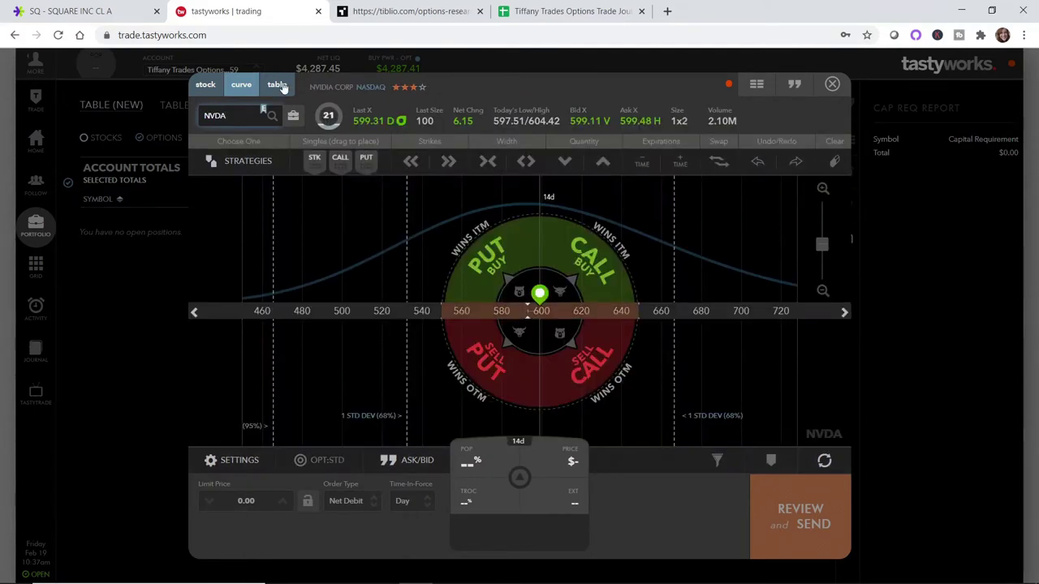
click(279, 85)
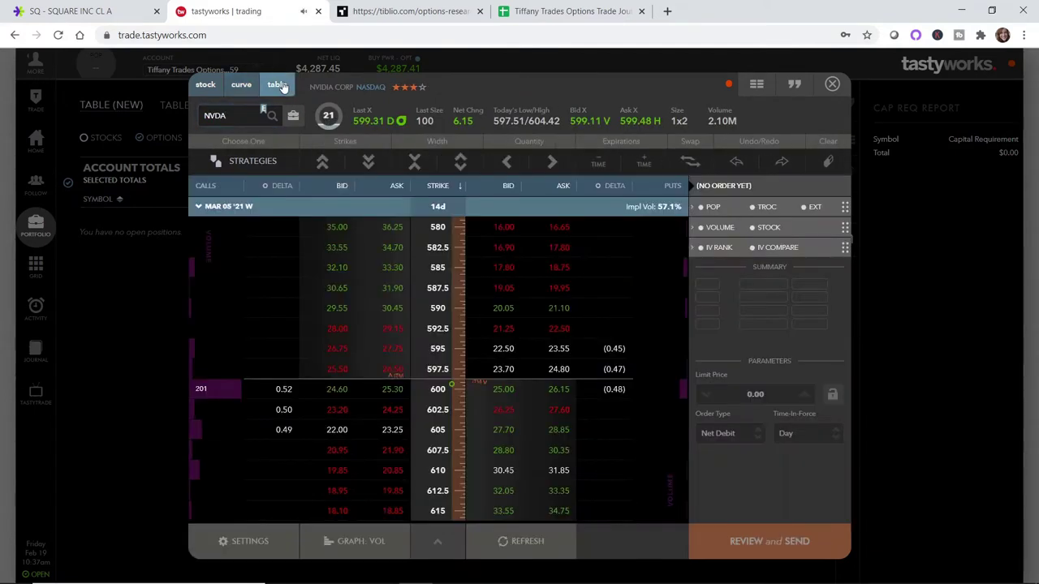
click(242, 85)
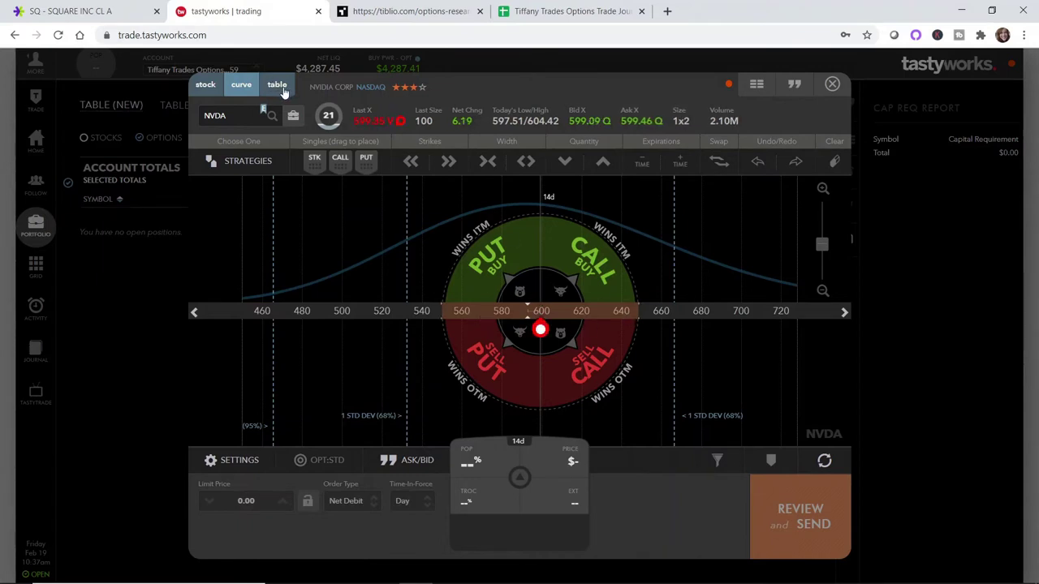
click(278, 86)
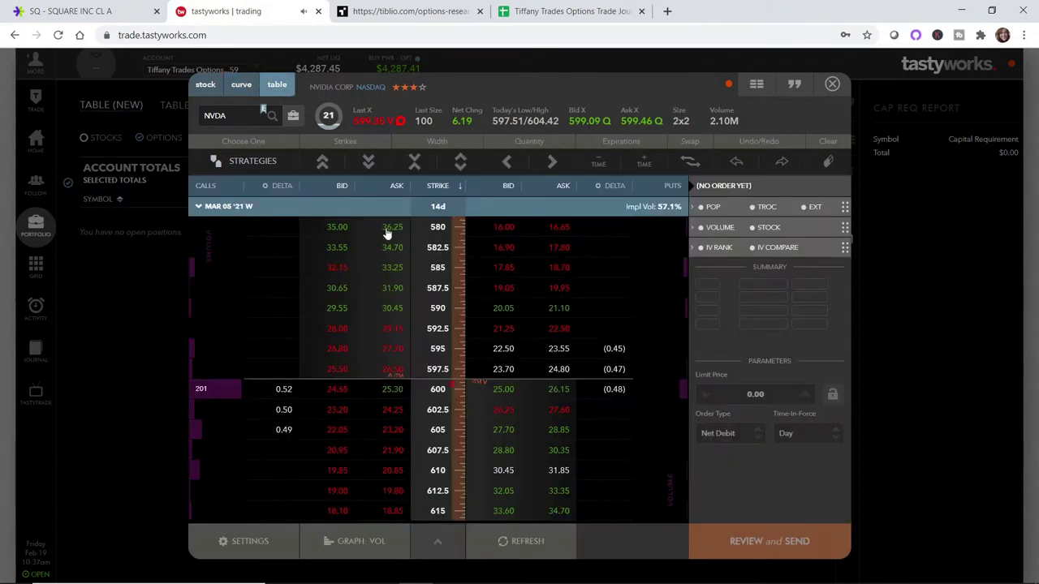
Set the option chain's expiration to MAR 19 '21
click(217, 210)
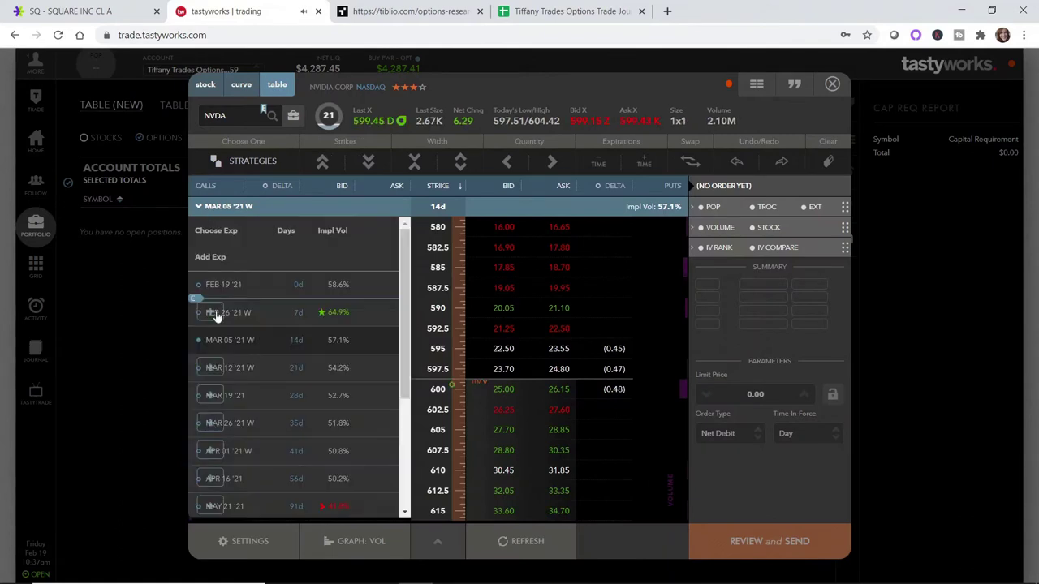
click(221, 395)
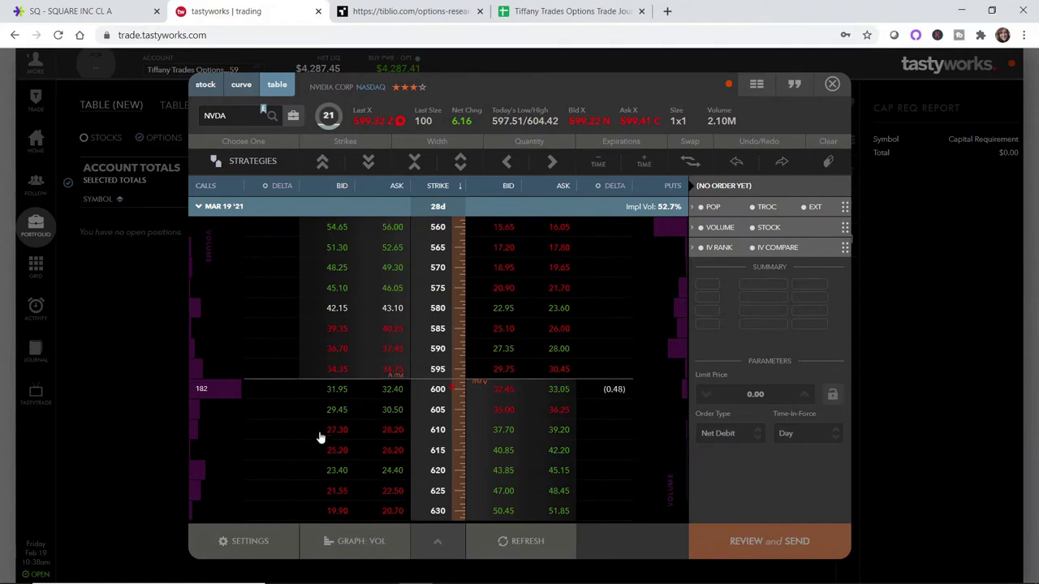
click(201, 208)
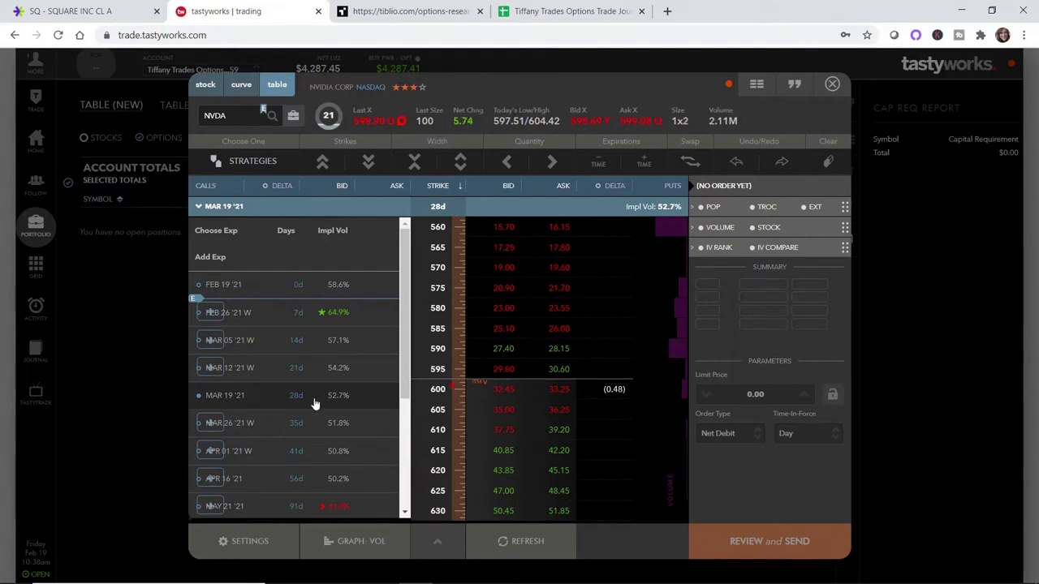
click(268, 400)
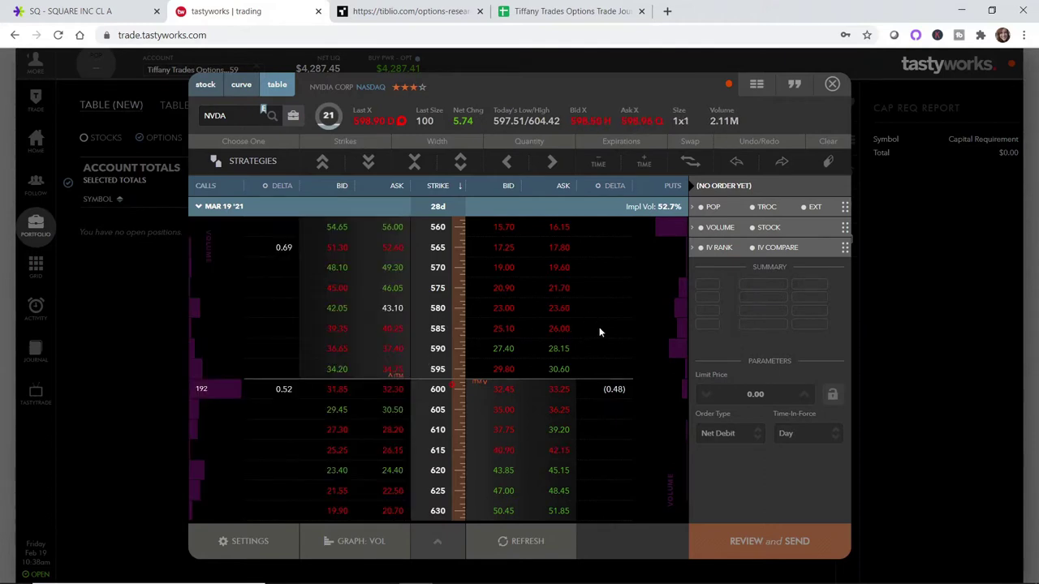
Build a put credit spread by selling the 555 put and buying the 550 put
scroll(601, 328, up, 2)
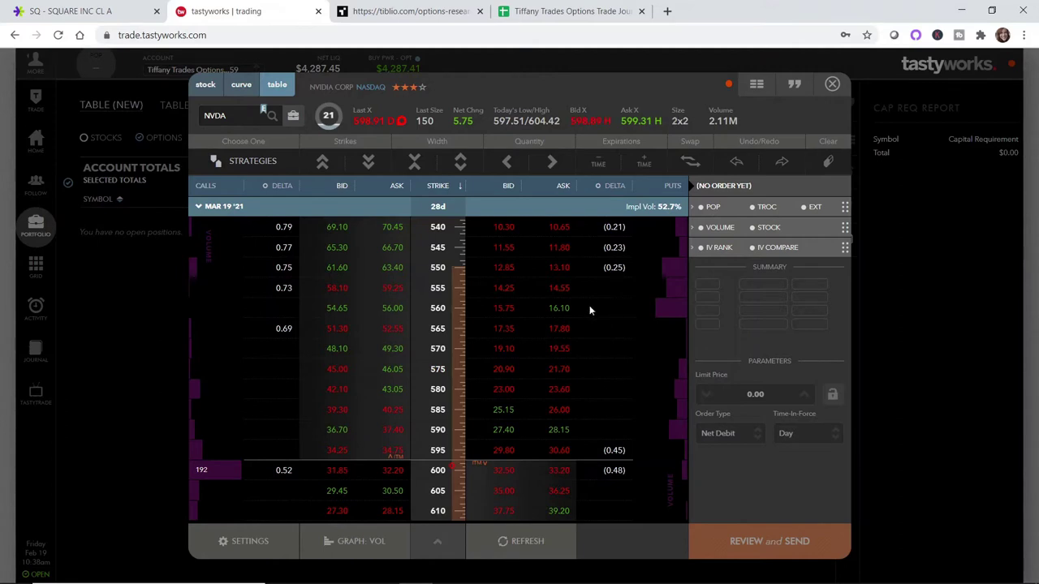
click(504, 289)
click(559, 268)
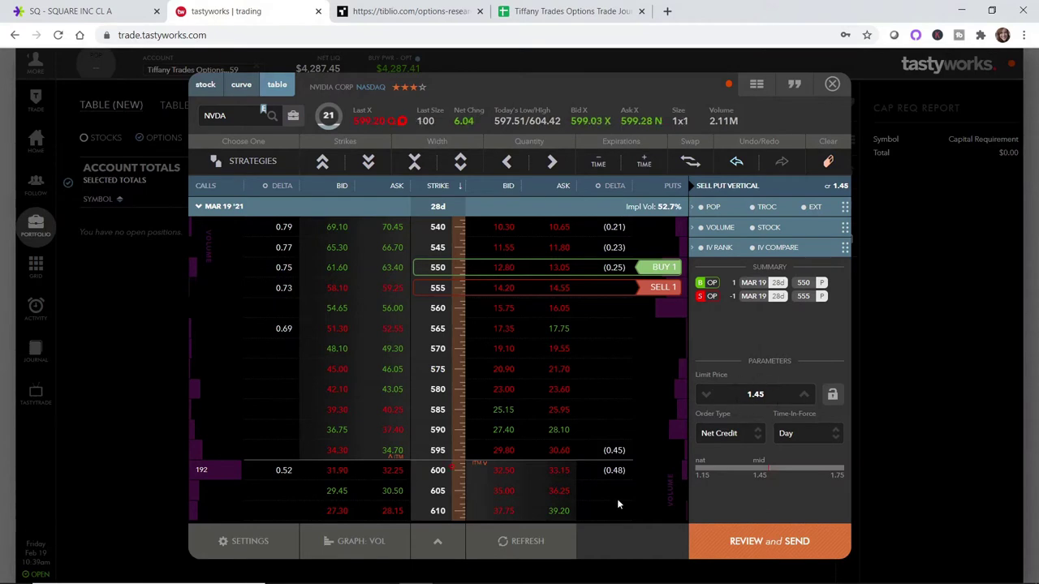
Compare the order with NVDA row 142 in the Excel list and return to tastyworks
mouse_move(483, 573)
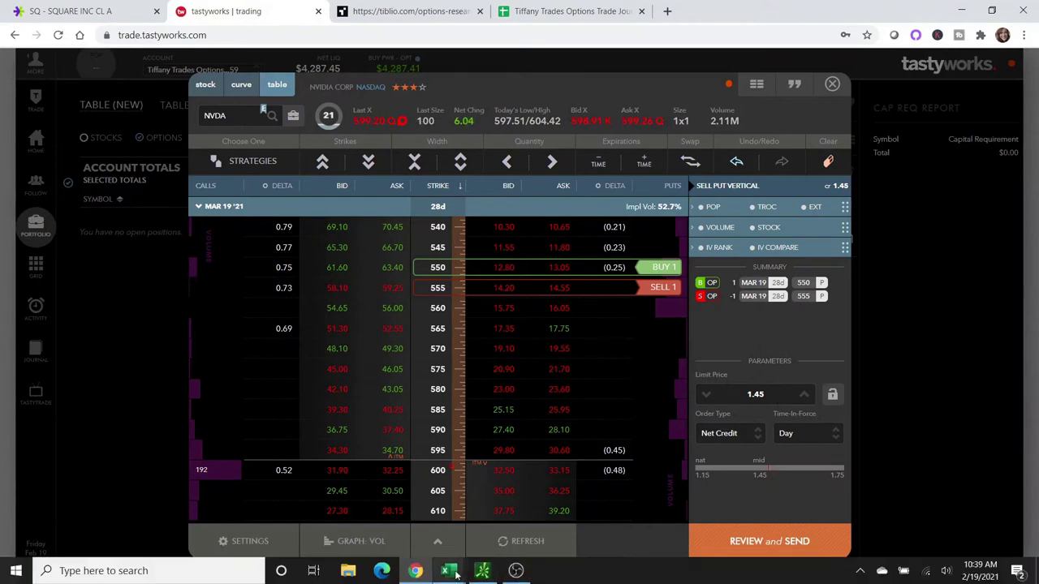
mouse_move(451, 573)
click(524, 501)
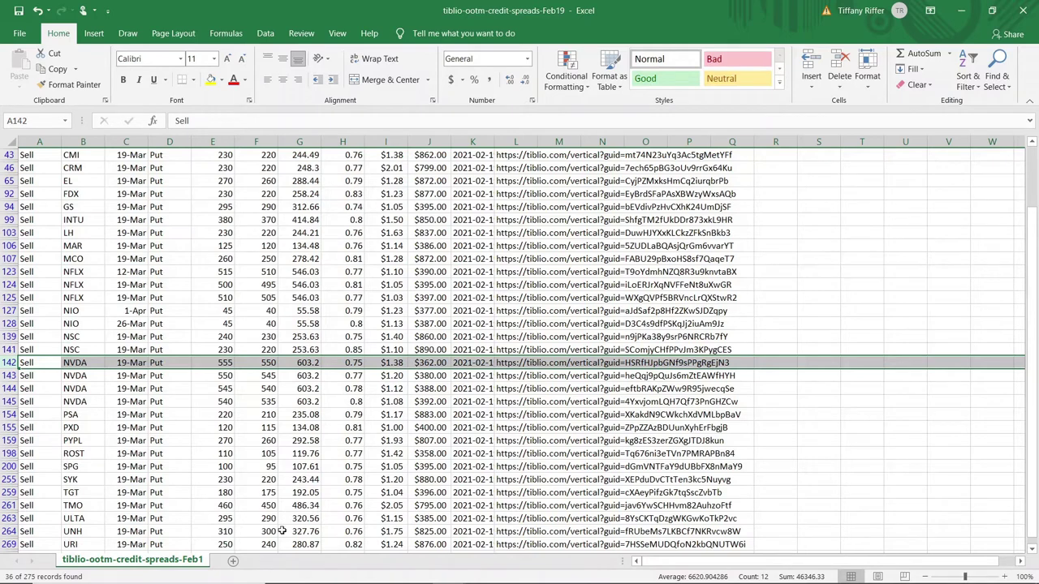
mouse_move(406, 572)
click(416, 572)
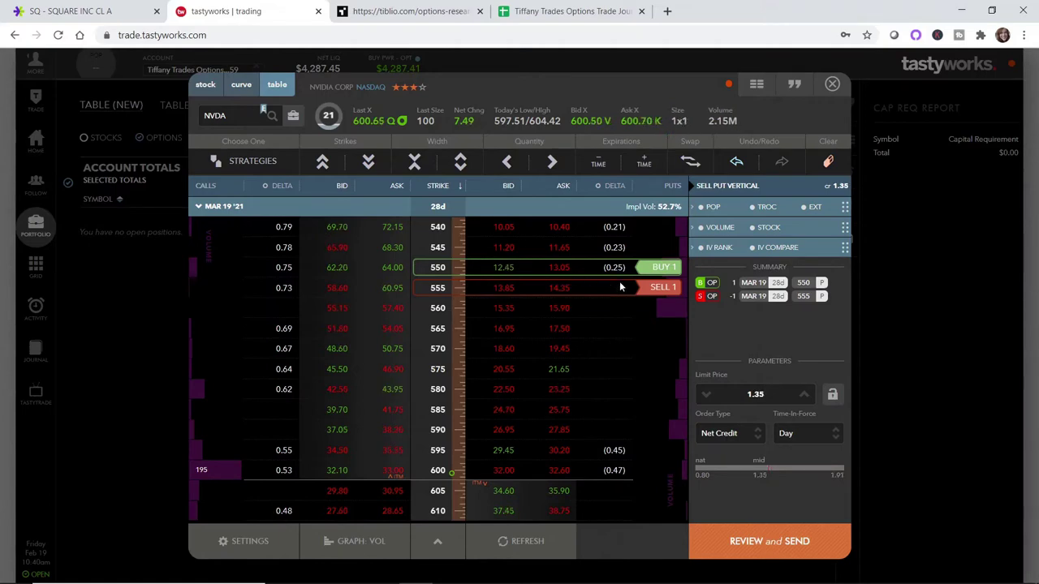
Review the NVDA put vertical's curve, profit and loss and buying power effect, and send the order at a 1.36 net credit
click(241, 85)
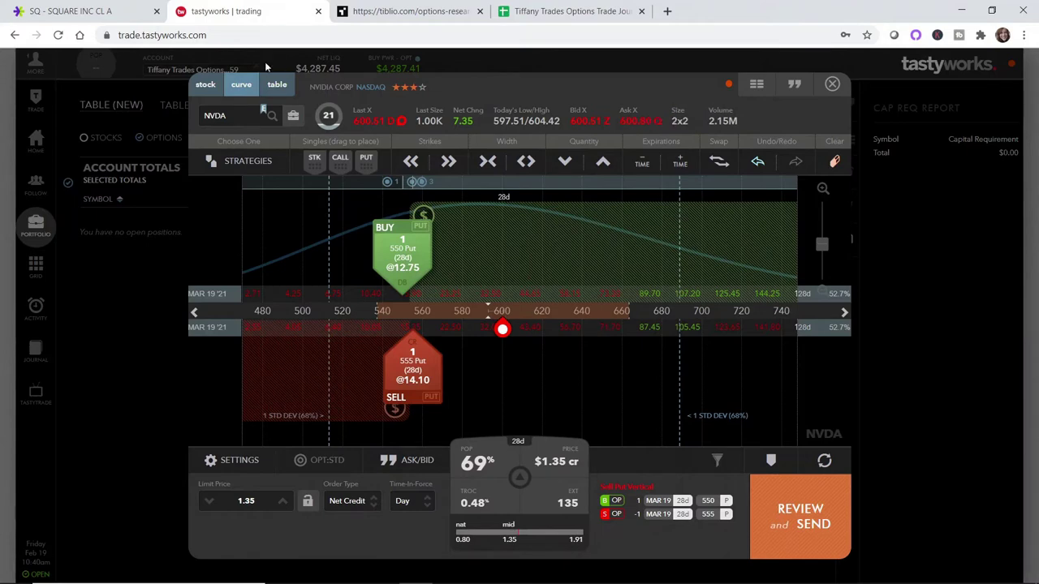
click(520, 485)
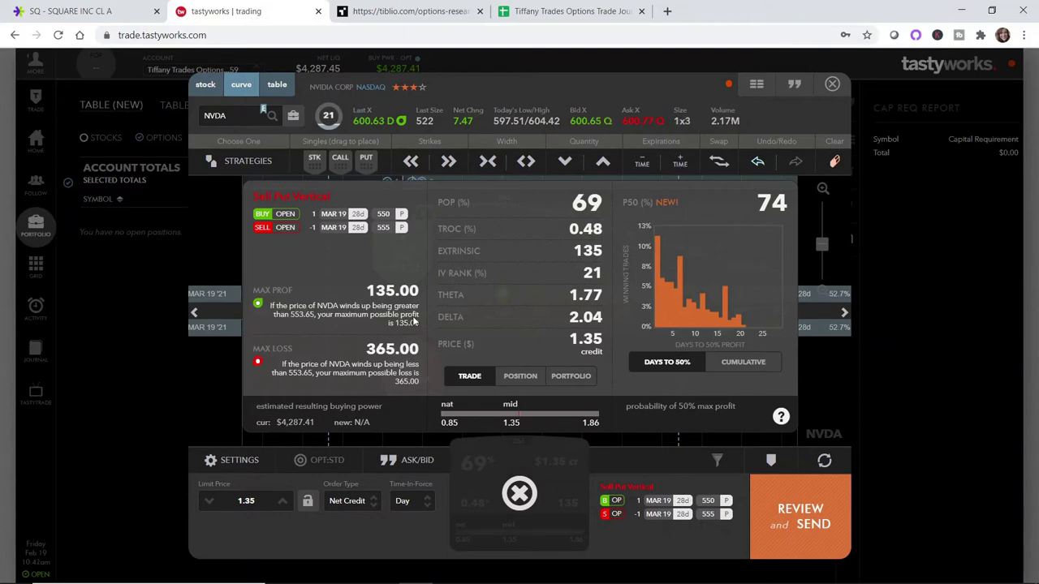
click(789, 515)
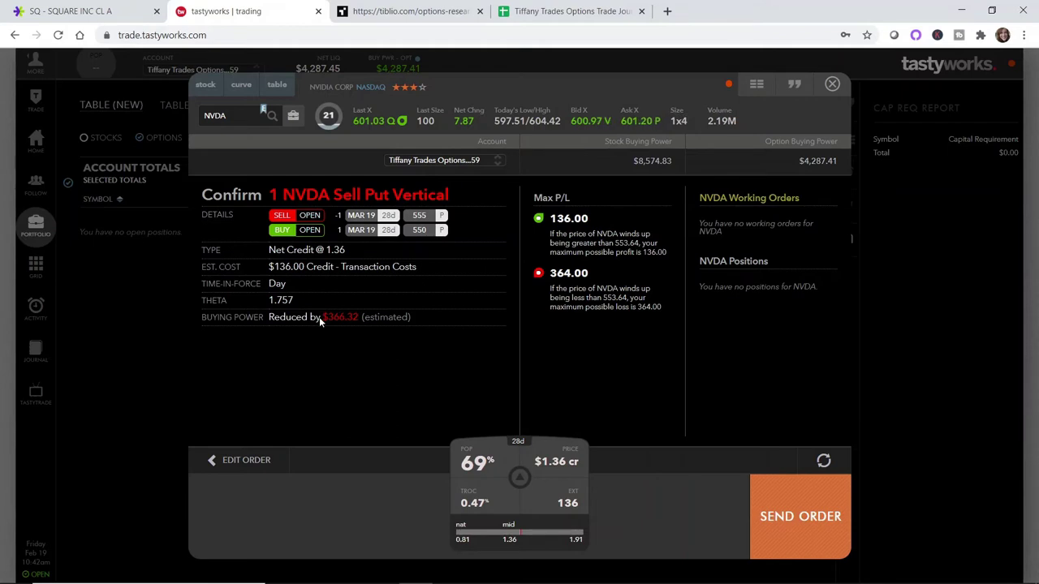
drag(319, 317, 360, 319)
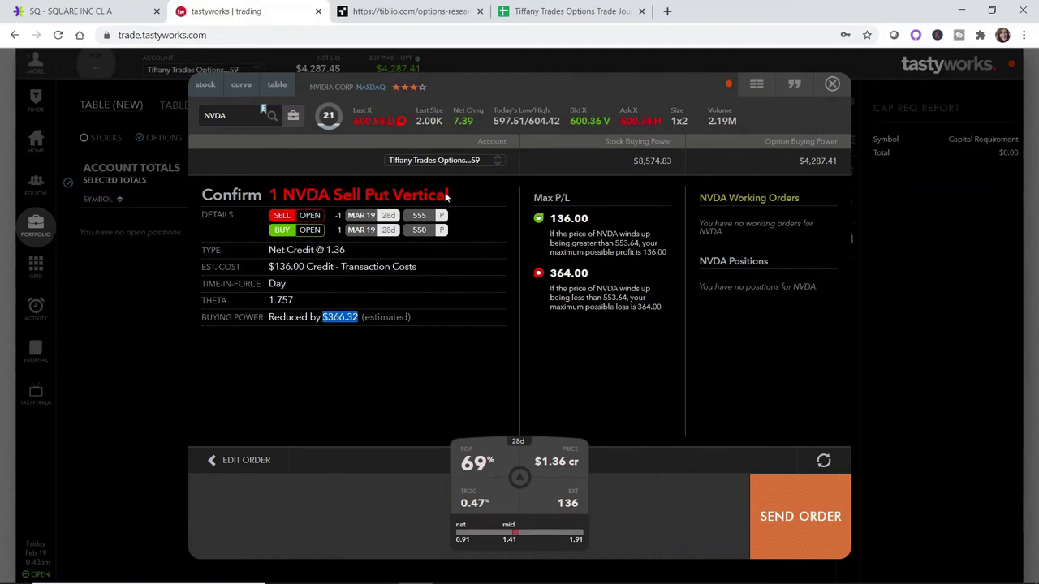
click(796, 522)
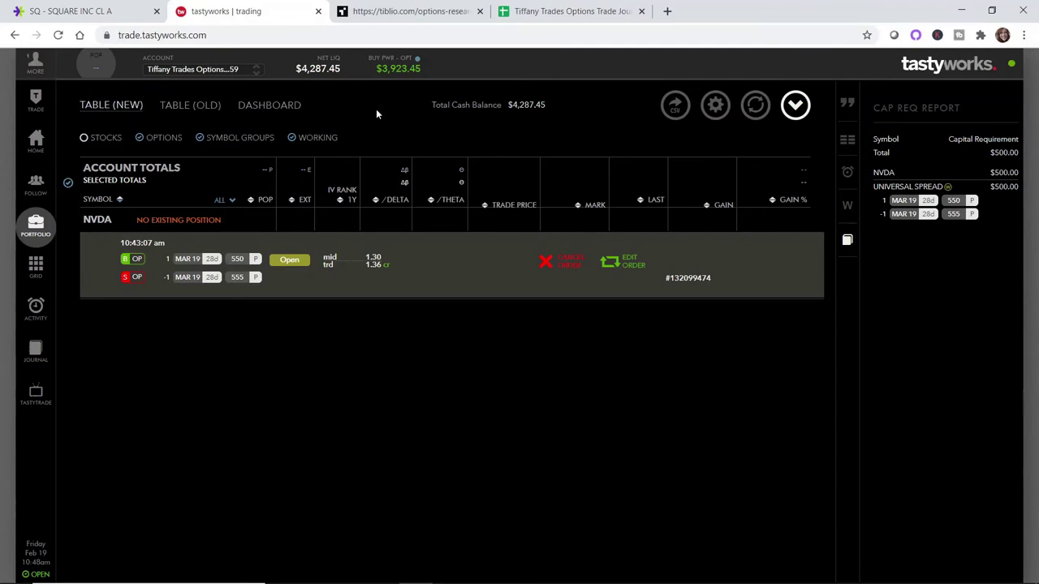
Switch to E*TRADE and examine Square's next earnings date and its 9M chart with the stochastics and RSI
click(71, 11)
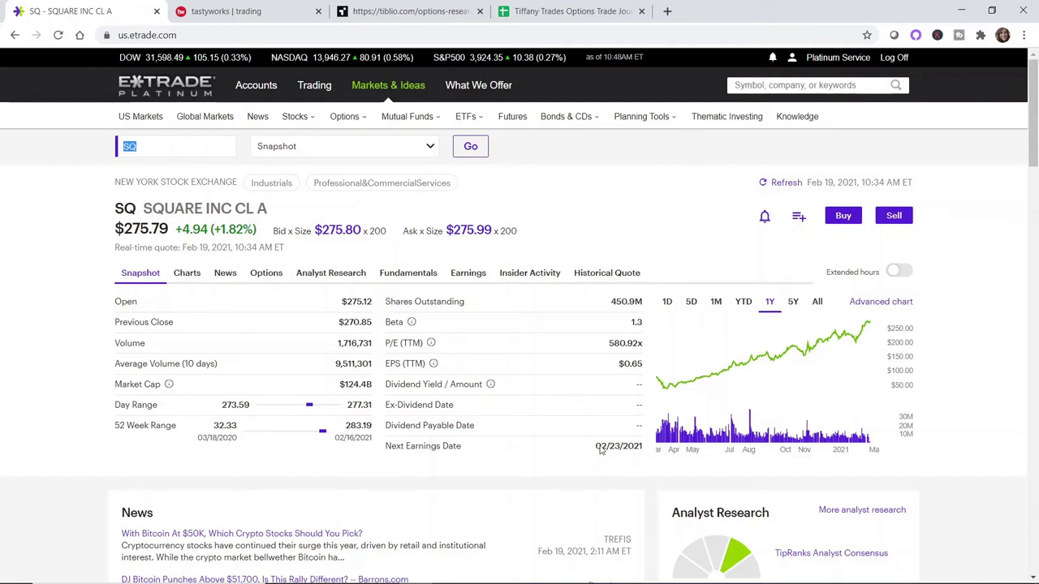
drag(595, 446, 643, 453)
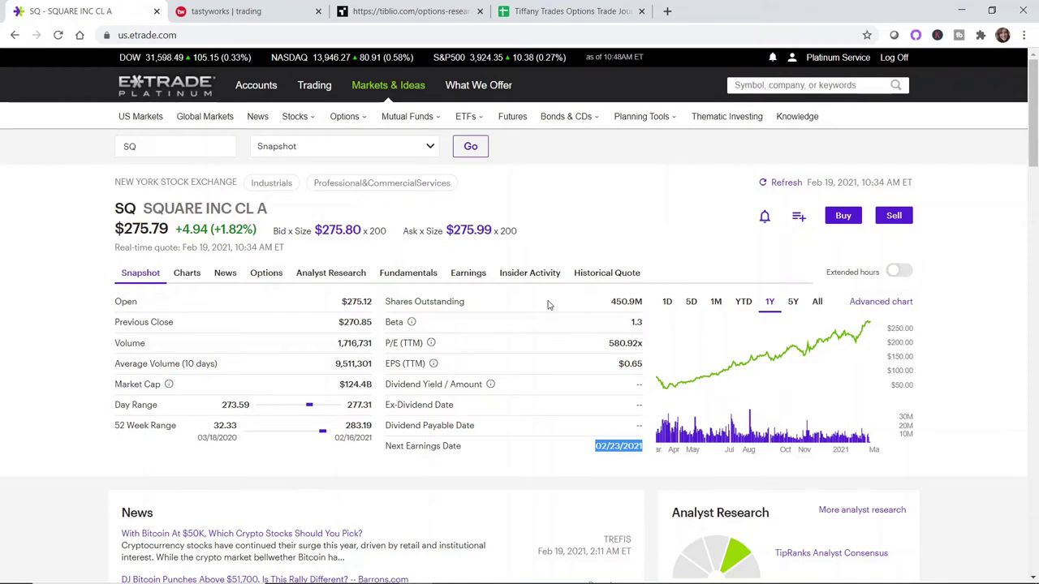
click(187, 276)
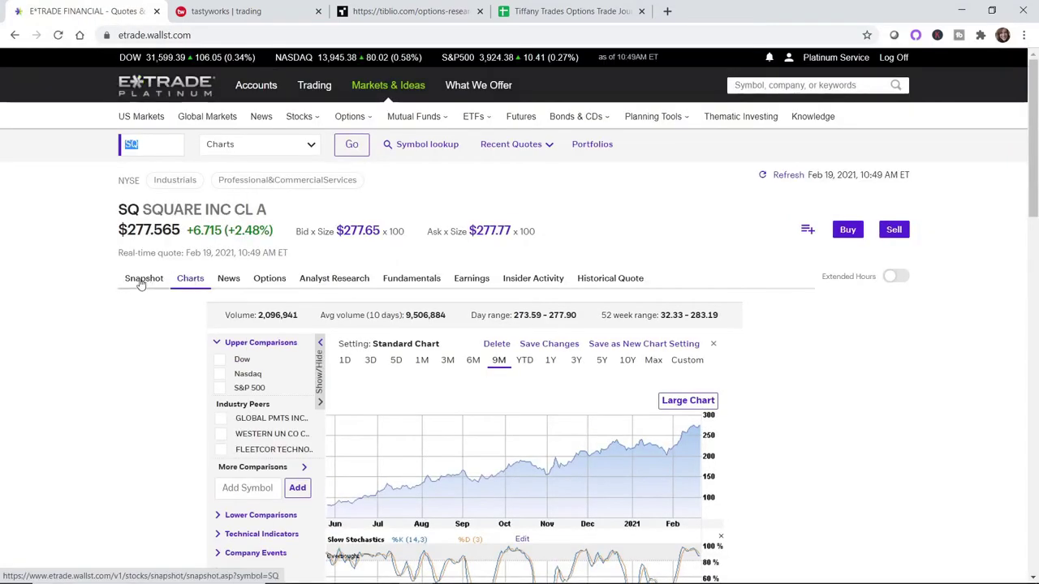
scroll(272, 321, down, 3)
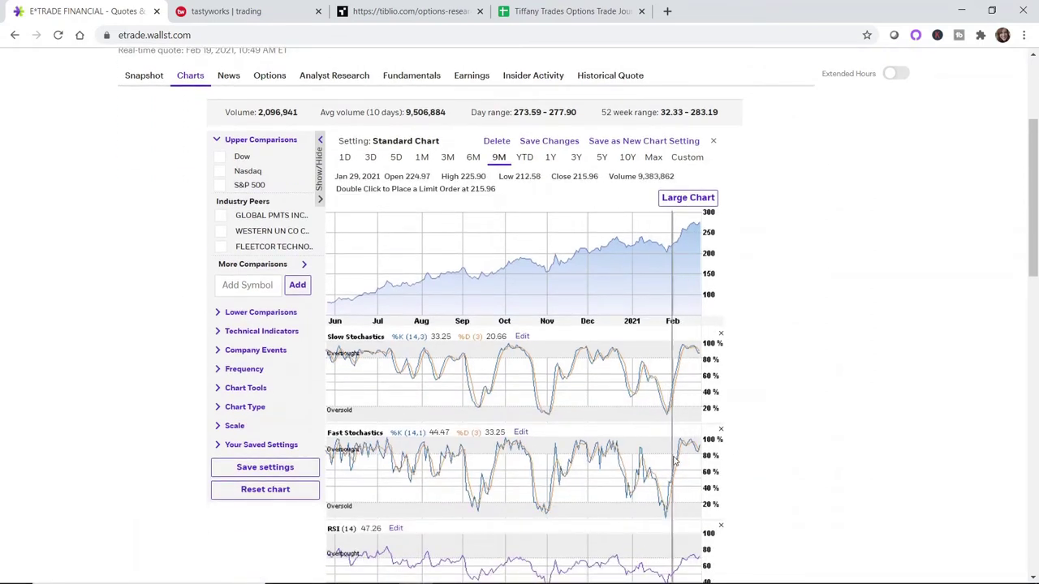
scroll(683, 350, down, 1)
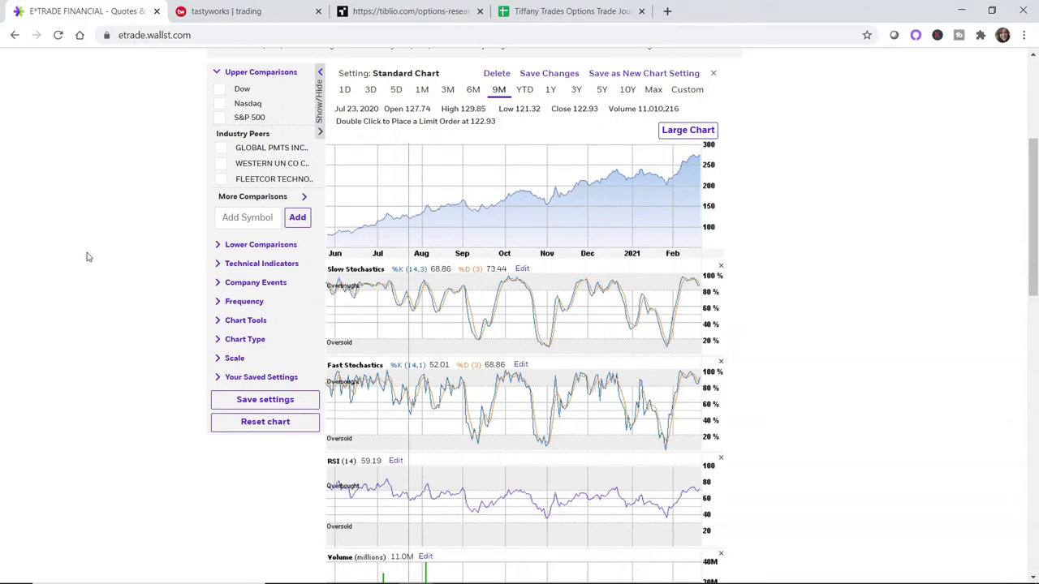
scroll(88, 257, up, 1)
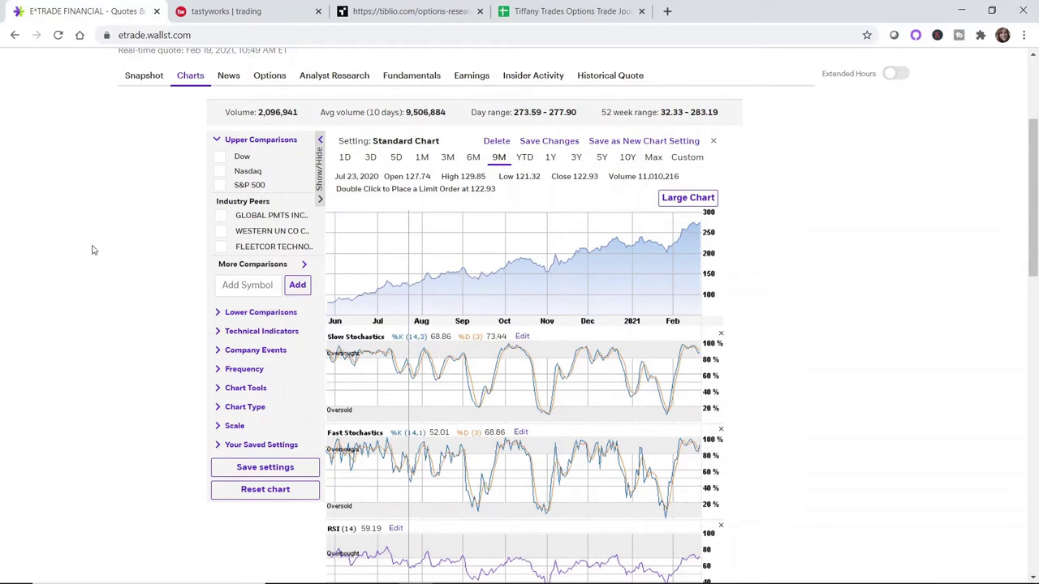
scroll(92, 250, up, 1)
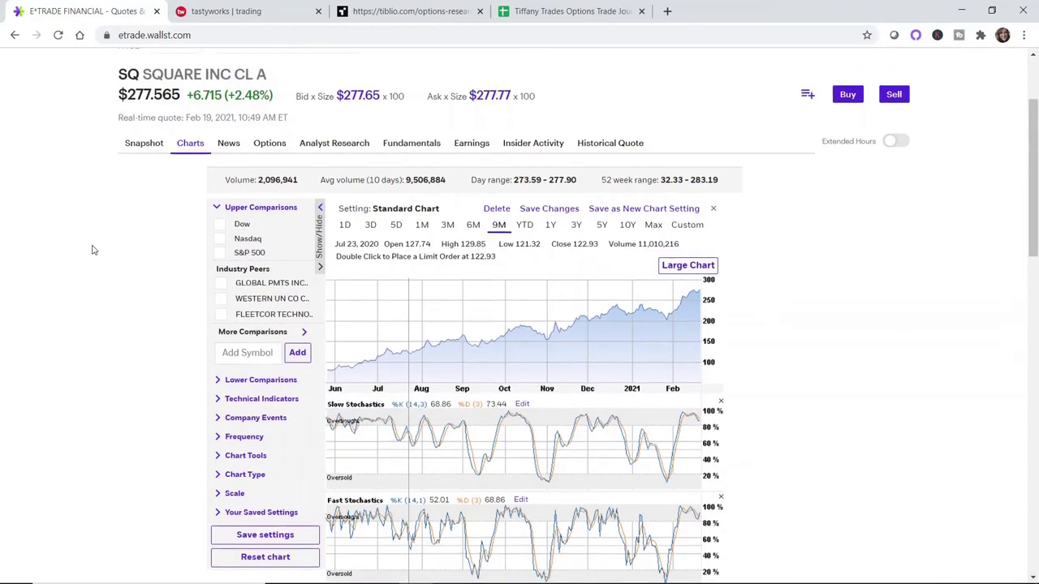
scroll(104, 236, down, 1)
Switch back to tastyworks and load SQ in the trade window
click(240, 9)
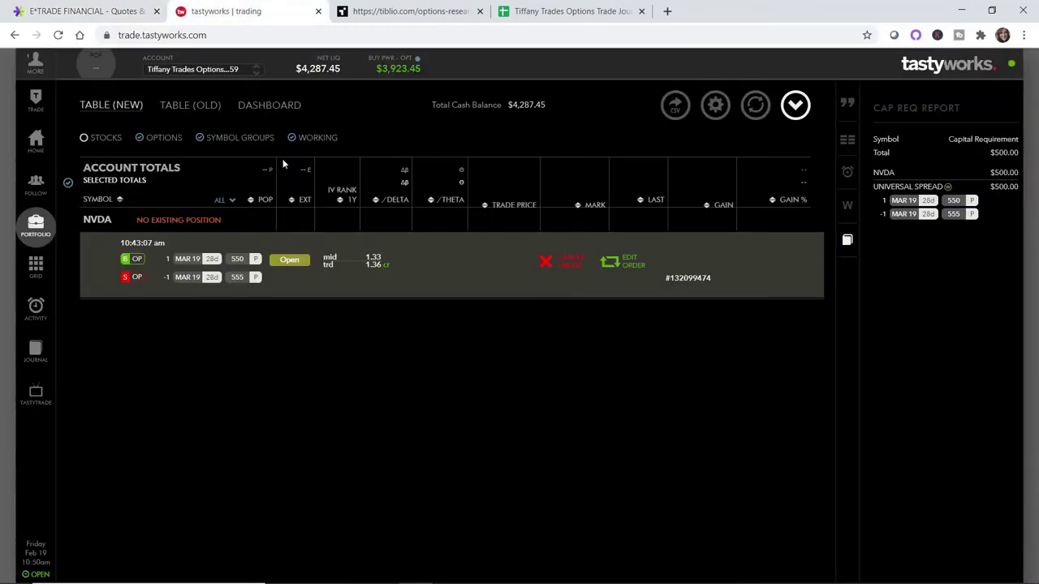
click(38, 96)
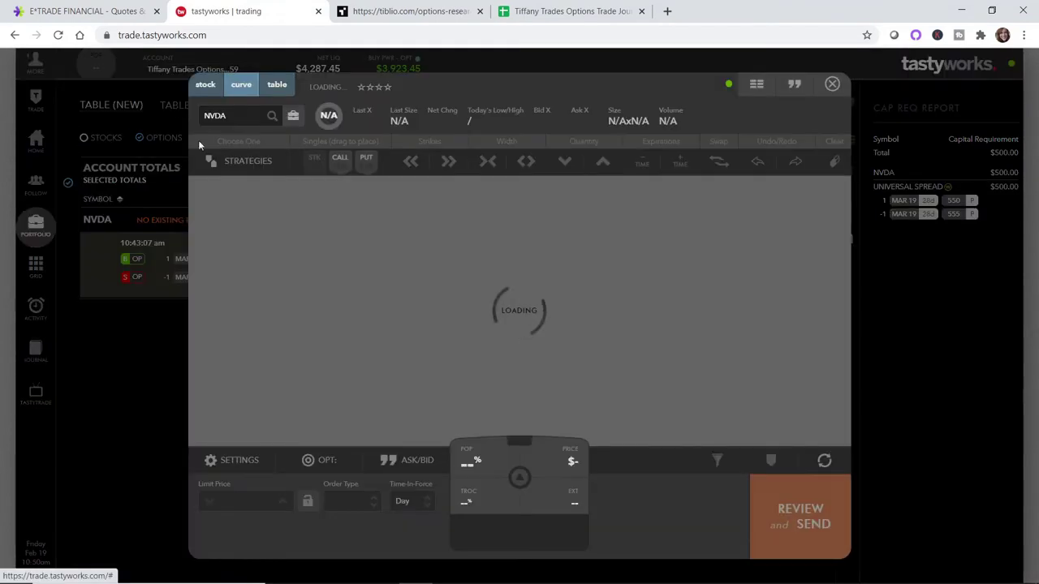
text(sq)
key(Return)
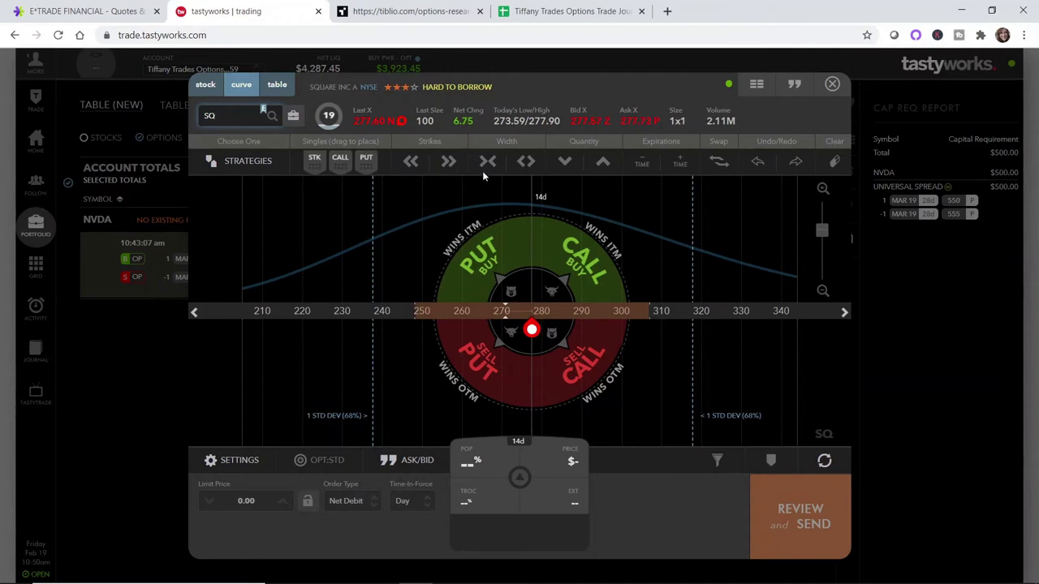
Show SQ's option chain as a table for the MAR 26 '21 W expiration
click(277, 86)
click(199, 207)
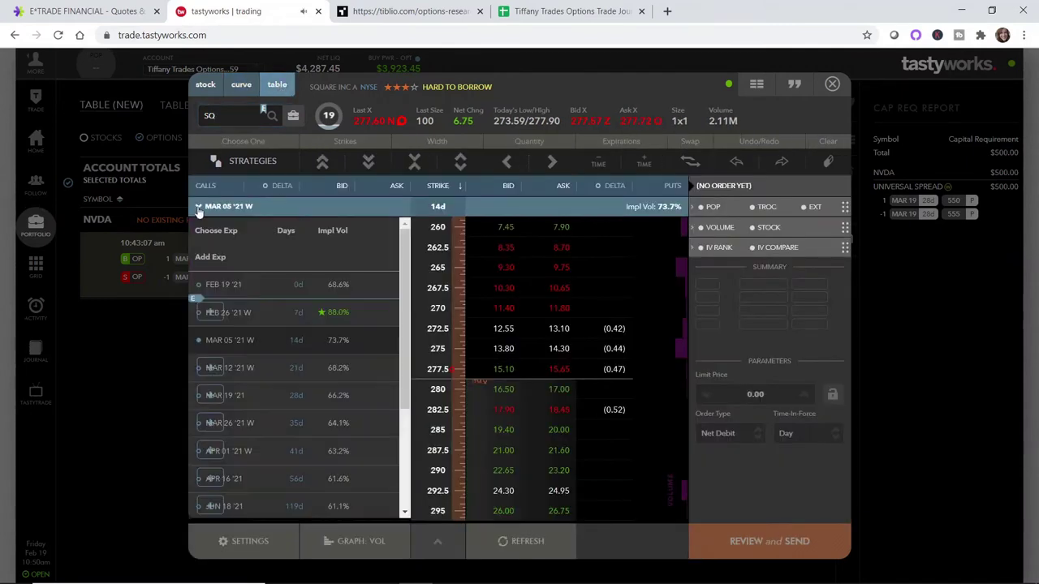
scroll(274, 363, down, 1)
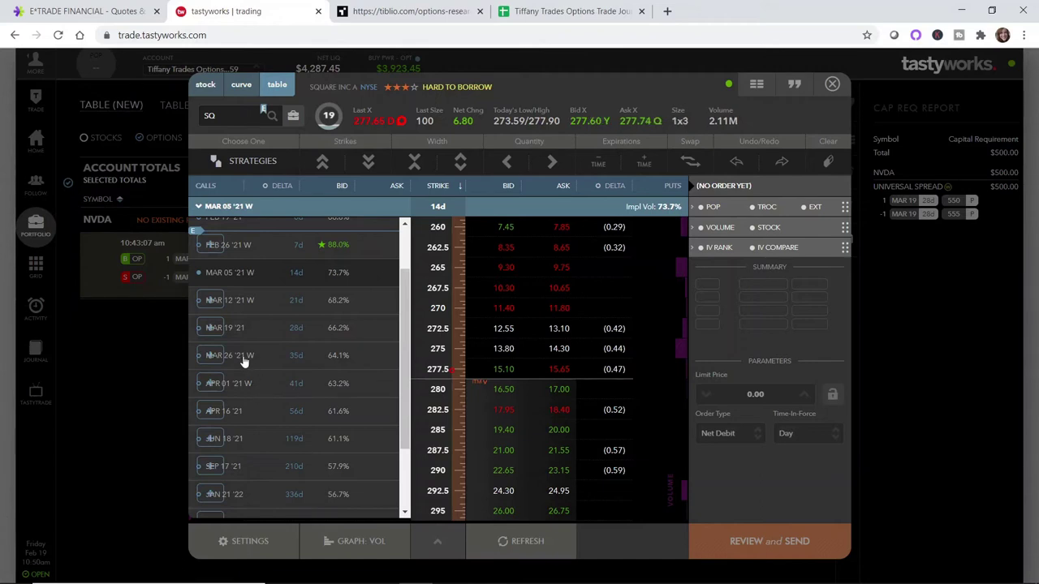
click(242, 358)
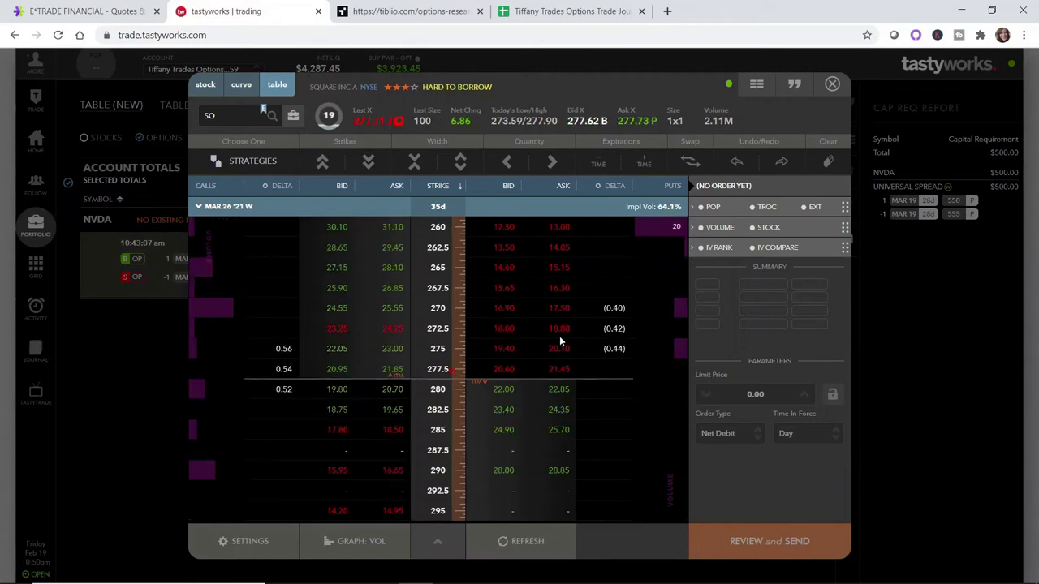
Examine the MAR 26 '21 W chain's strikes, put bid and ask prices, deltas and volume bars around the expected move range
scroll(516, 336, up, 2)
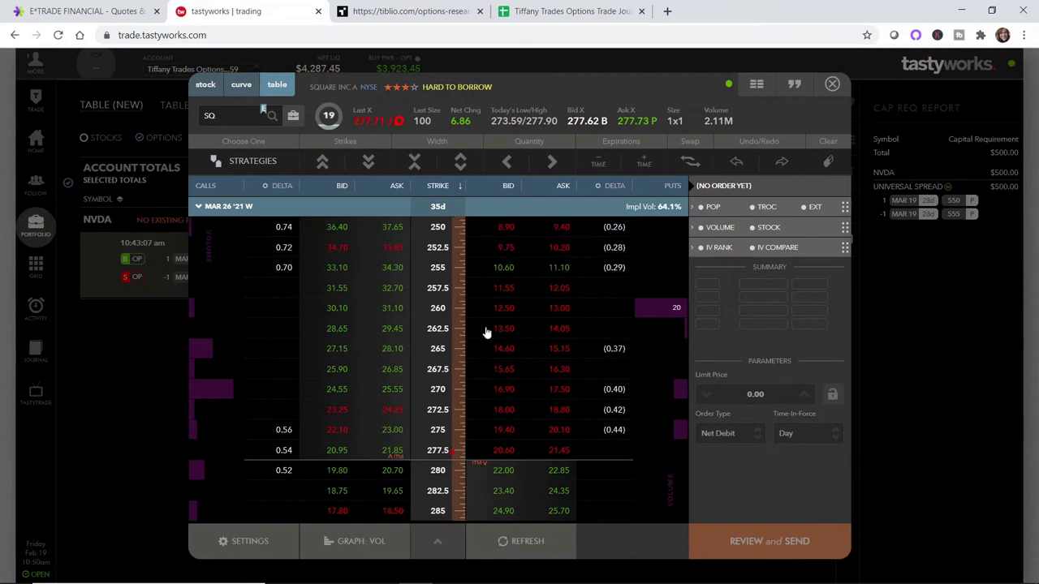
scroll(485, 332, up, 2)
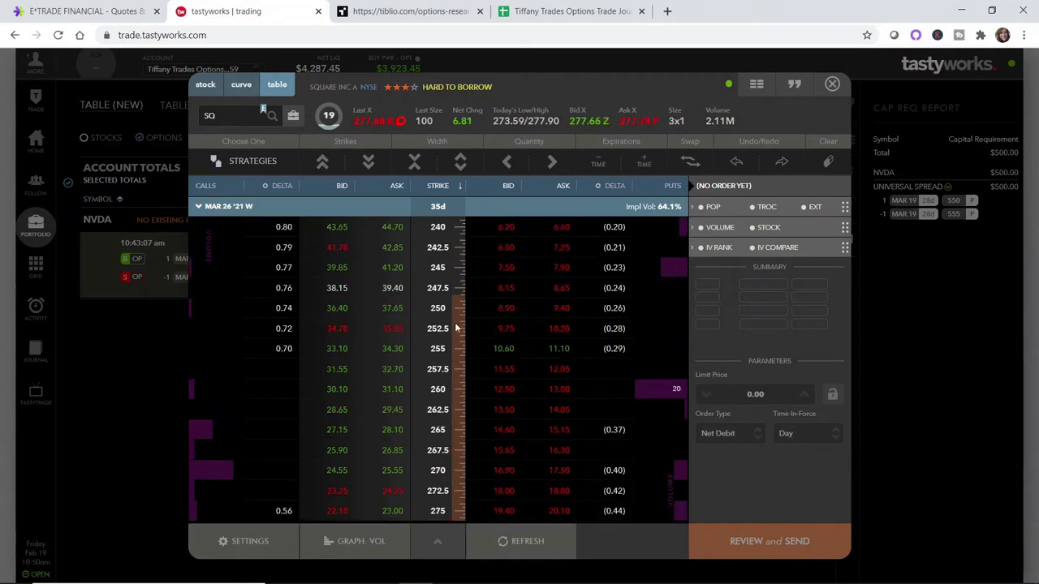
scroll(456, 390, down, 6)
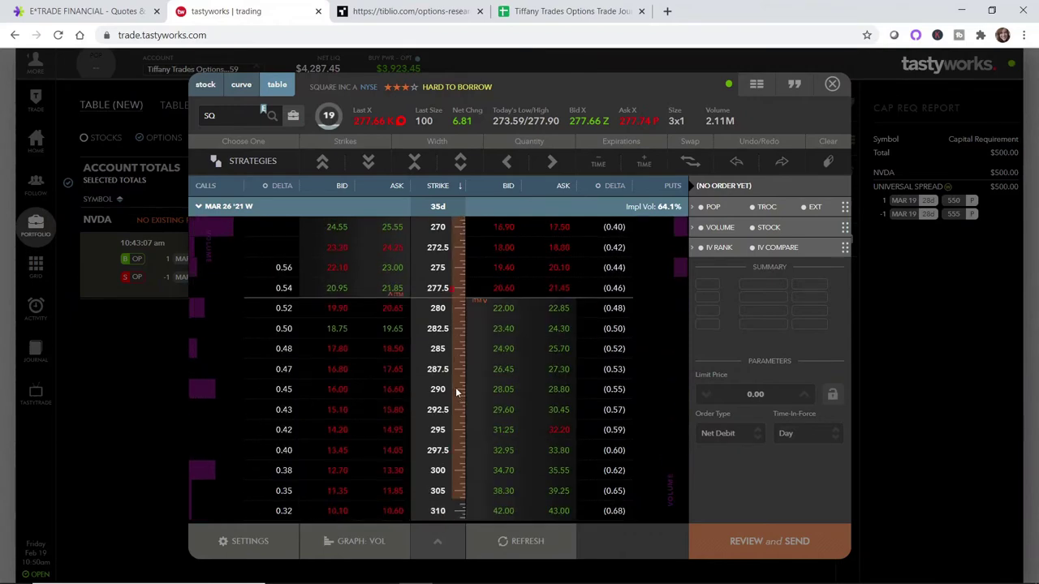
scroll(455, 387, down, 2)
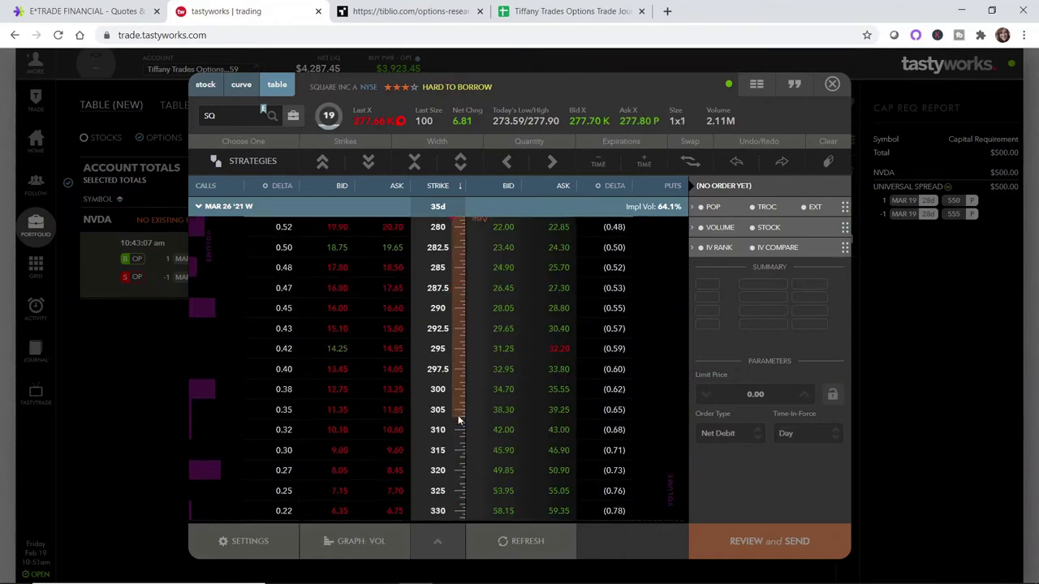
scroll(458, 414, up, 4)
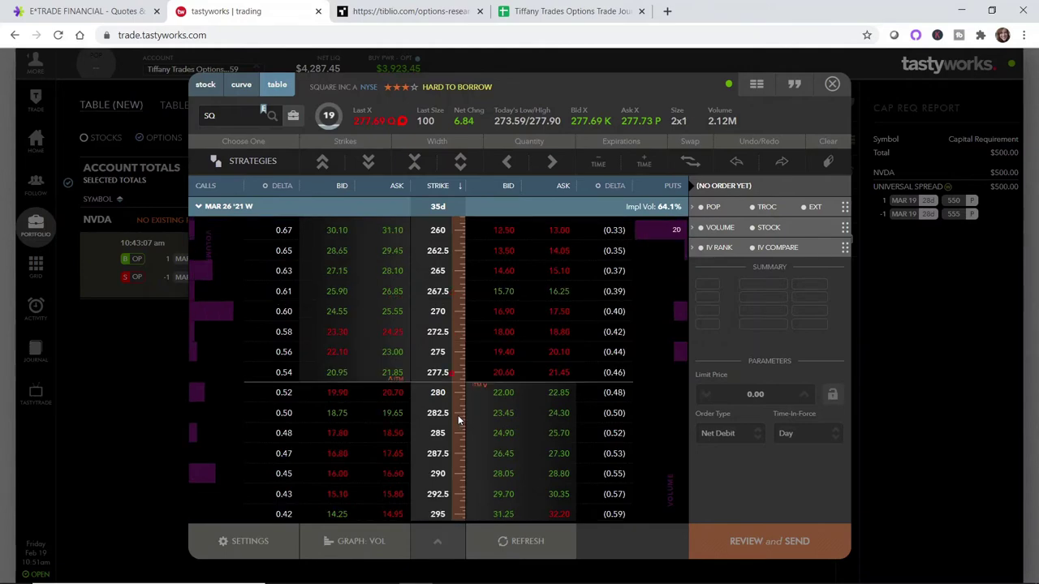
scroll(458, 414, up, 4)
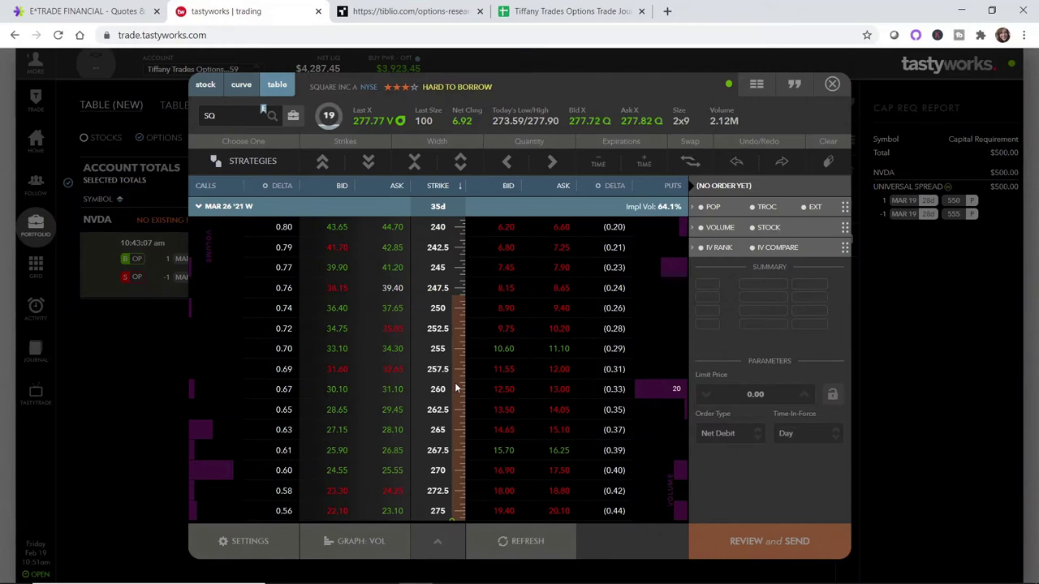
scroll(456, 389, down, 2)
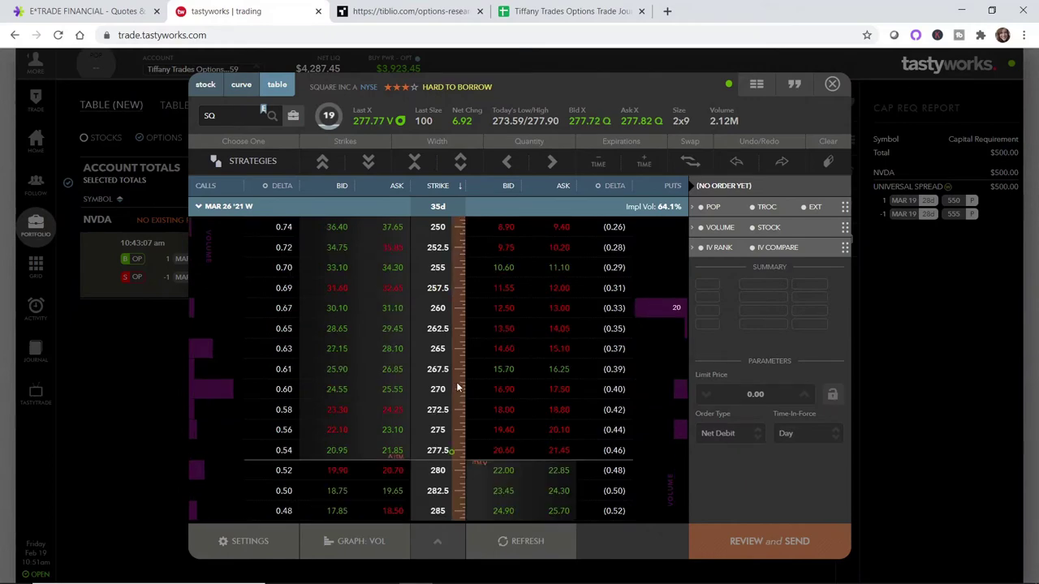
scroll(458, 358, up, 2)
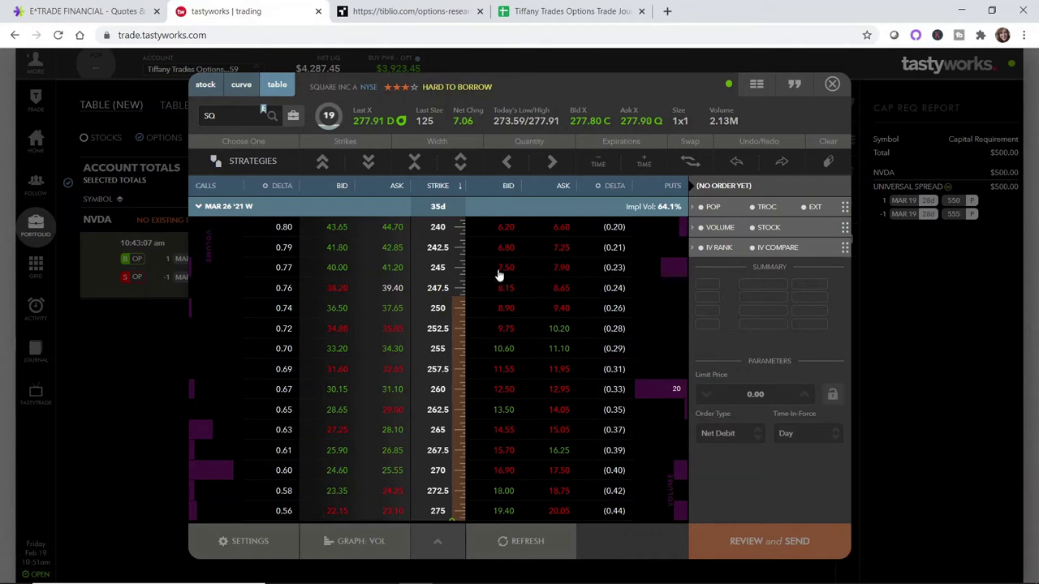
scroll(668, 312, down, 2)
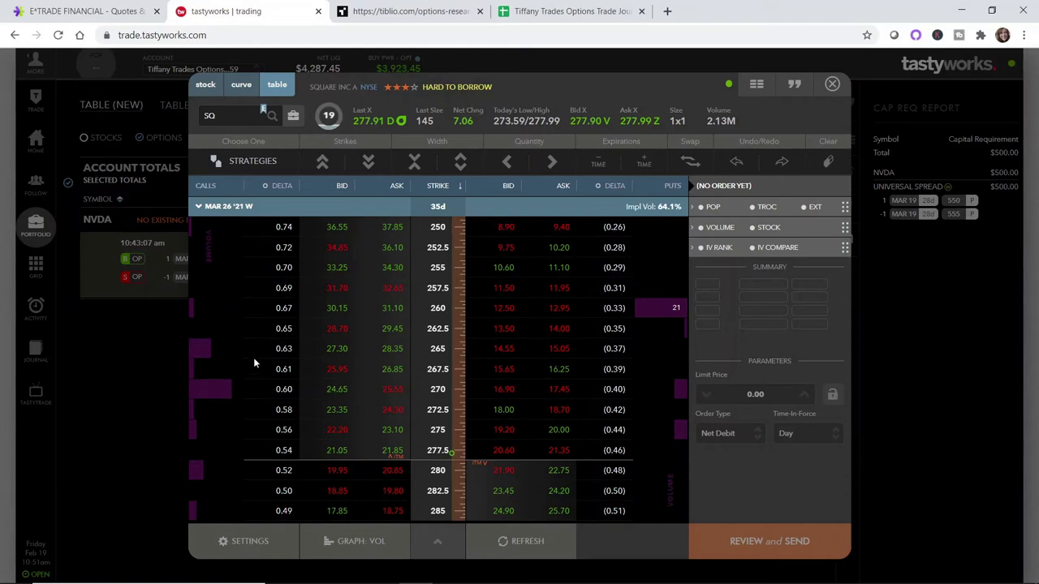
scroll(270, 362, down, 2)
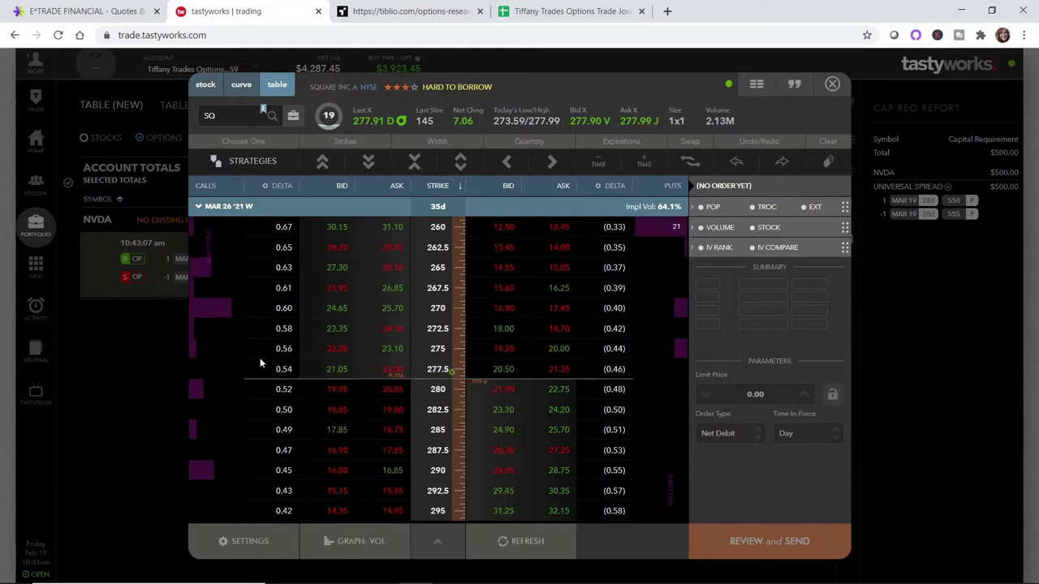
scroll(253, 360, up, 1)
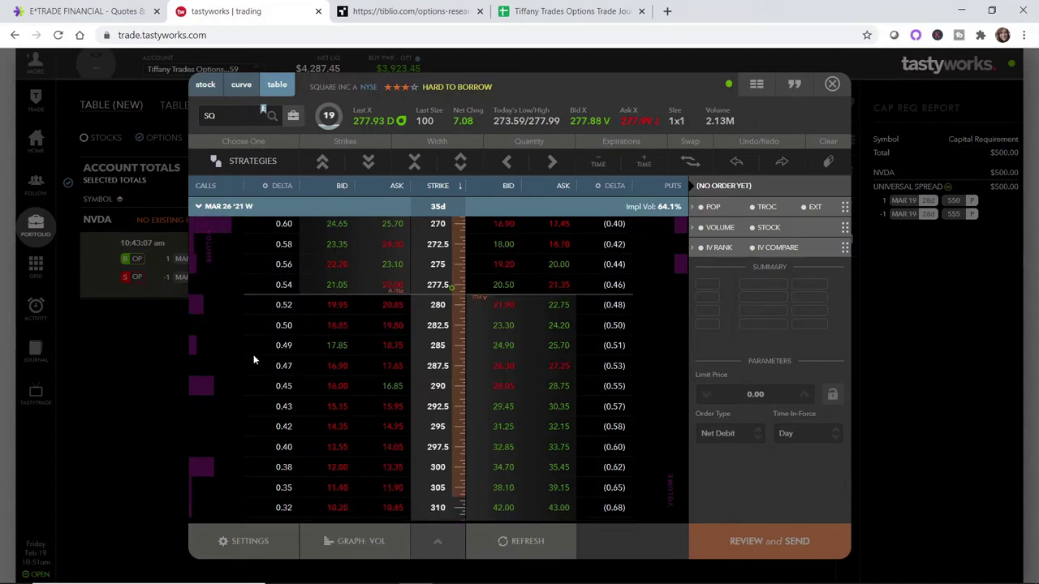
scroll(266, 332, down, 1)
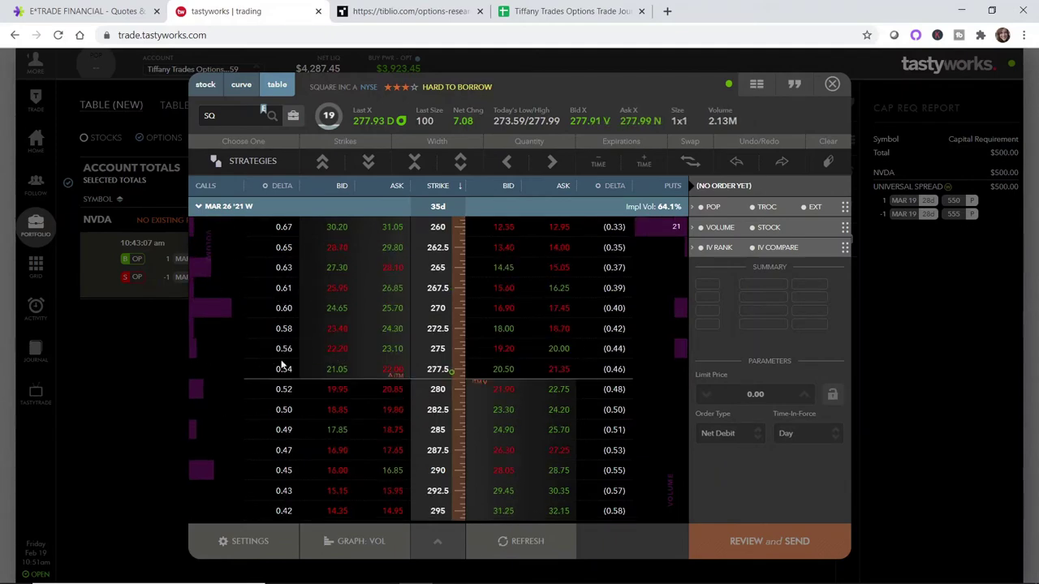
scroll(283, 365, up, 2)
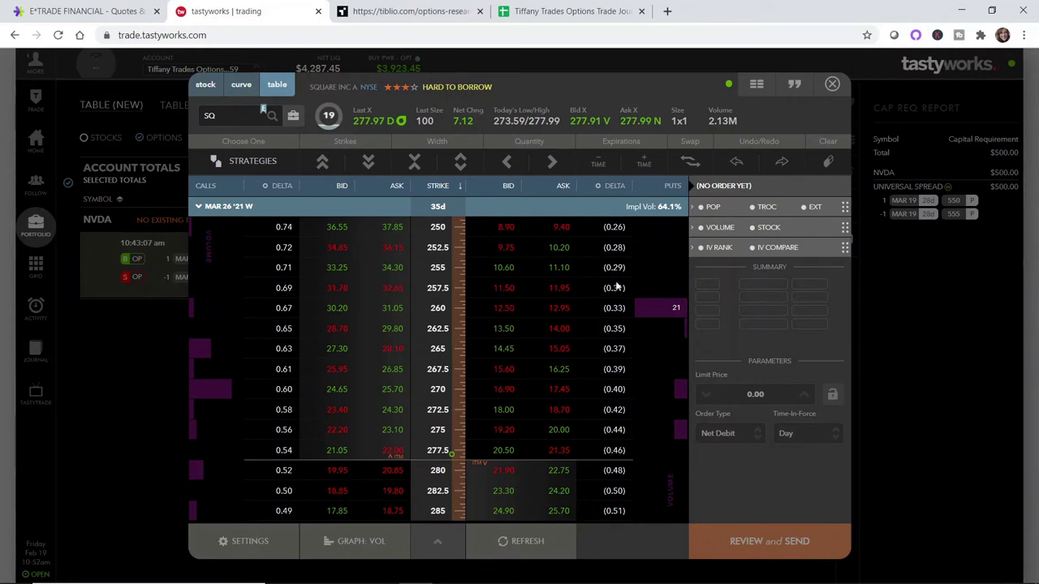
Graph open interest instead of volume in the chain's margins and check it for the put strikes from 240 upward
click(348, 545)
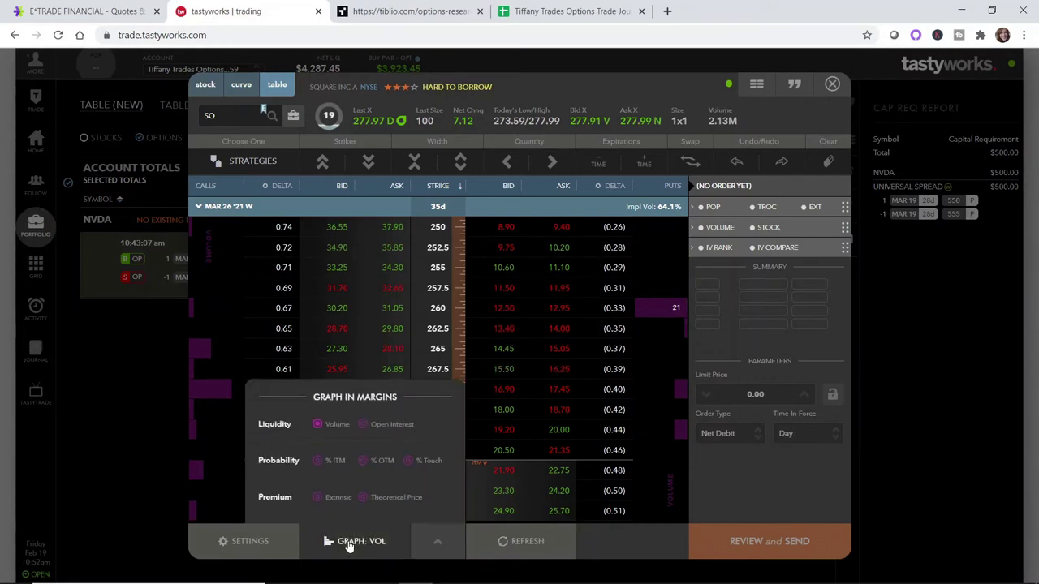
click(364, 427)
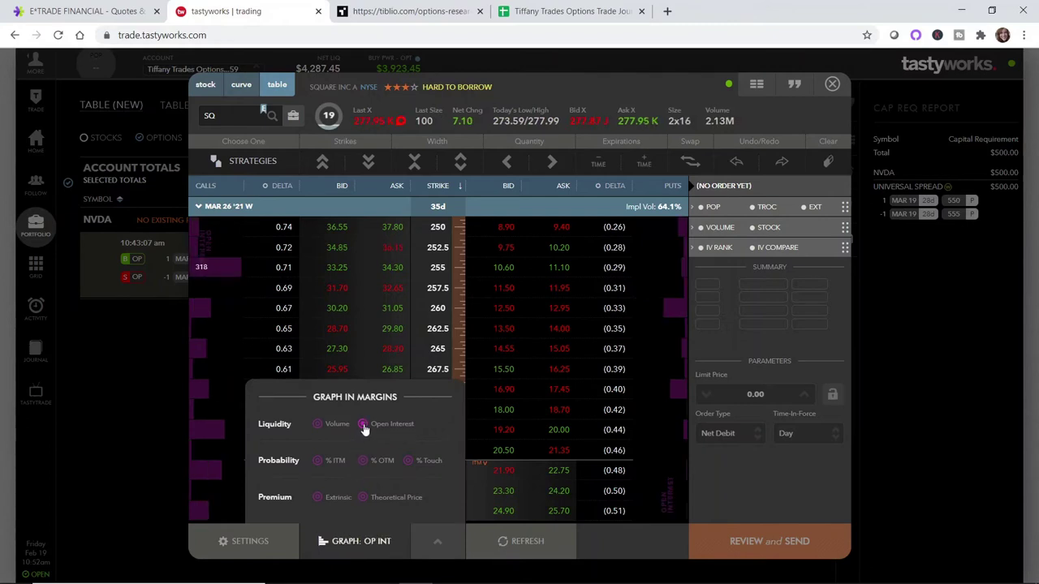
click(358, 551)
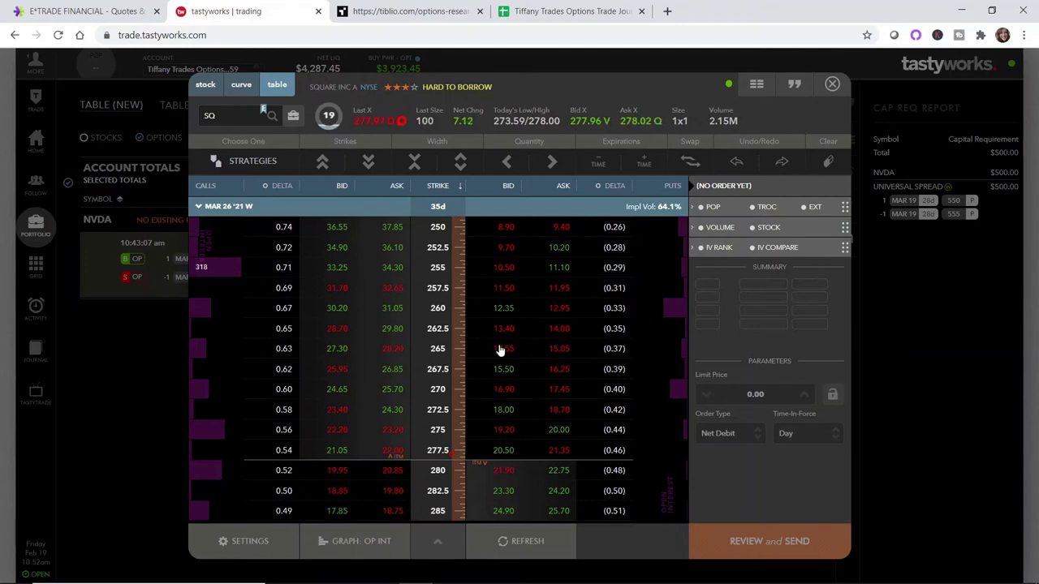
scroll(648, 263, up, 2)
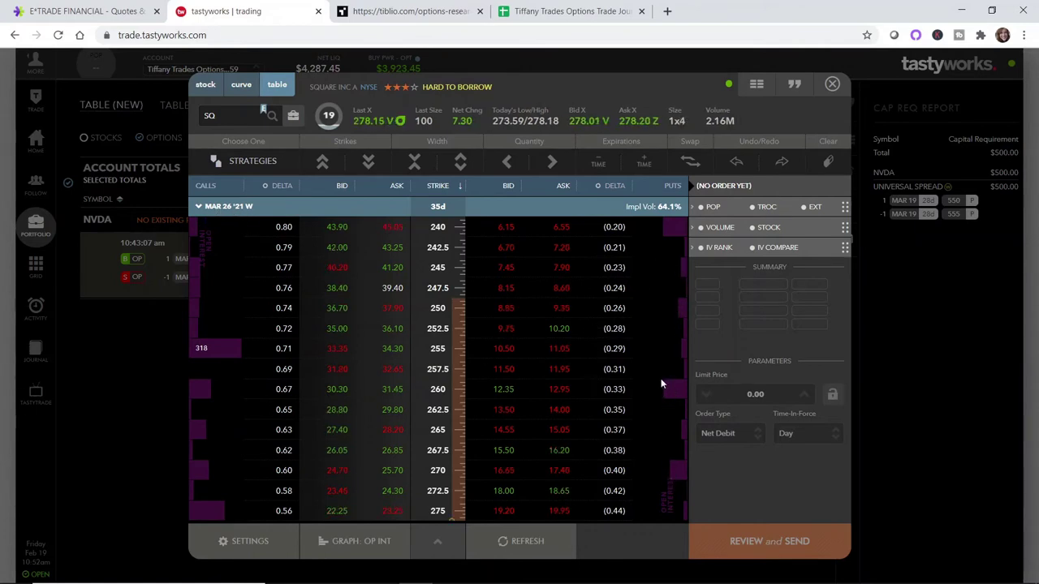
Switch to E*TRADE and show Square's options chain for Mar 26 '21w with all strikes
click(91, 8)
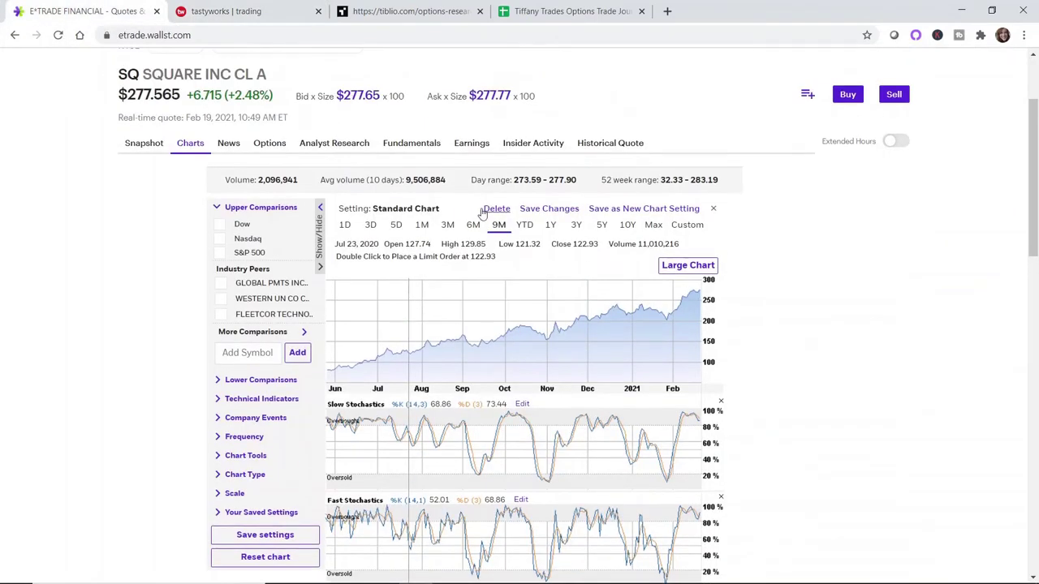
click(275, 146)
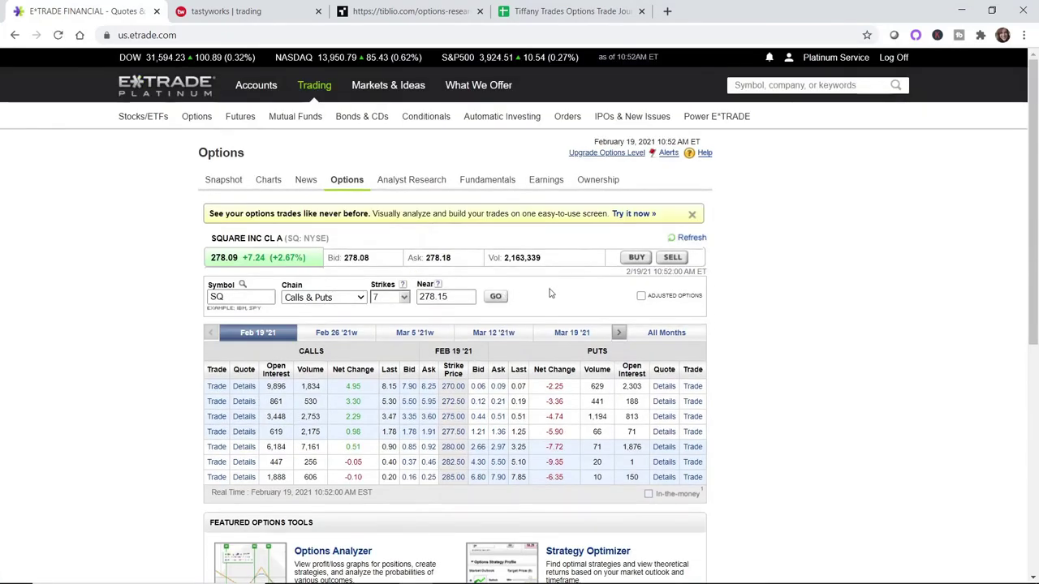
click(619, 333)
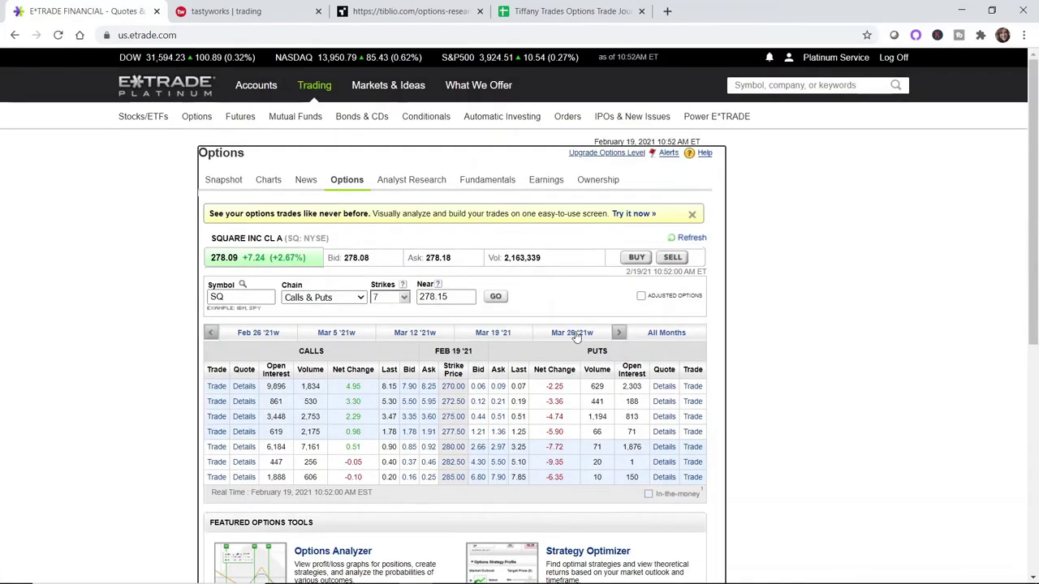
click(575, 334)
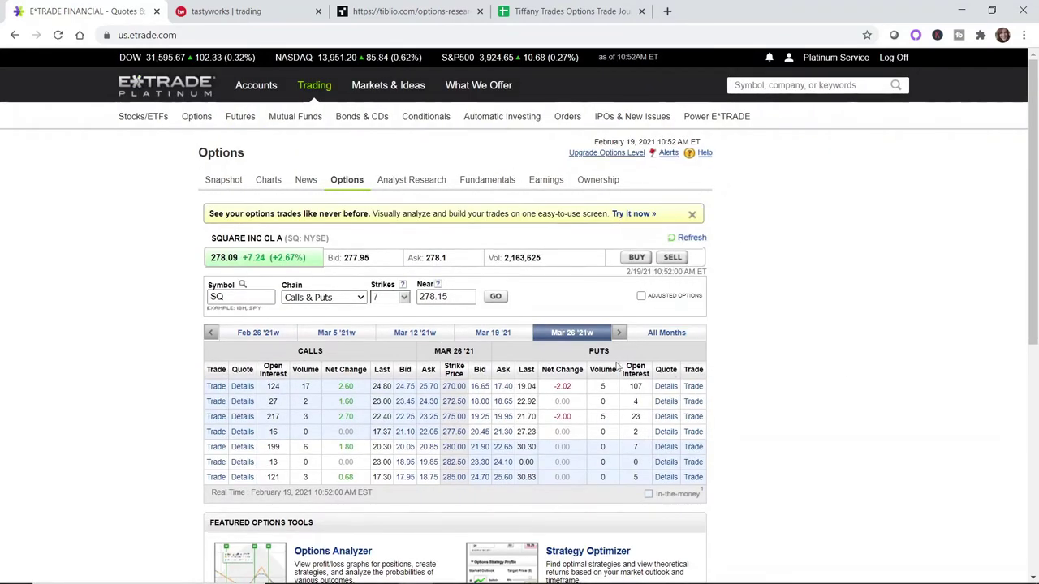
click(402, 297)
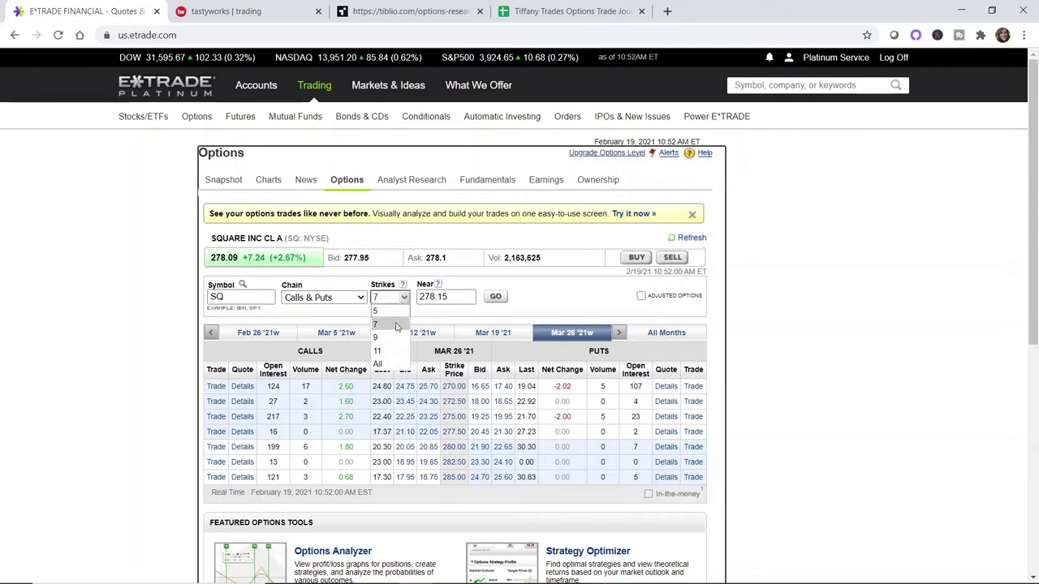
click(390, 365)
Examine the volume and open interest of the Mar 26 '21w puts and calls across the strikes, including the 260 put
scroll(487, 349, down, 3)
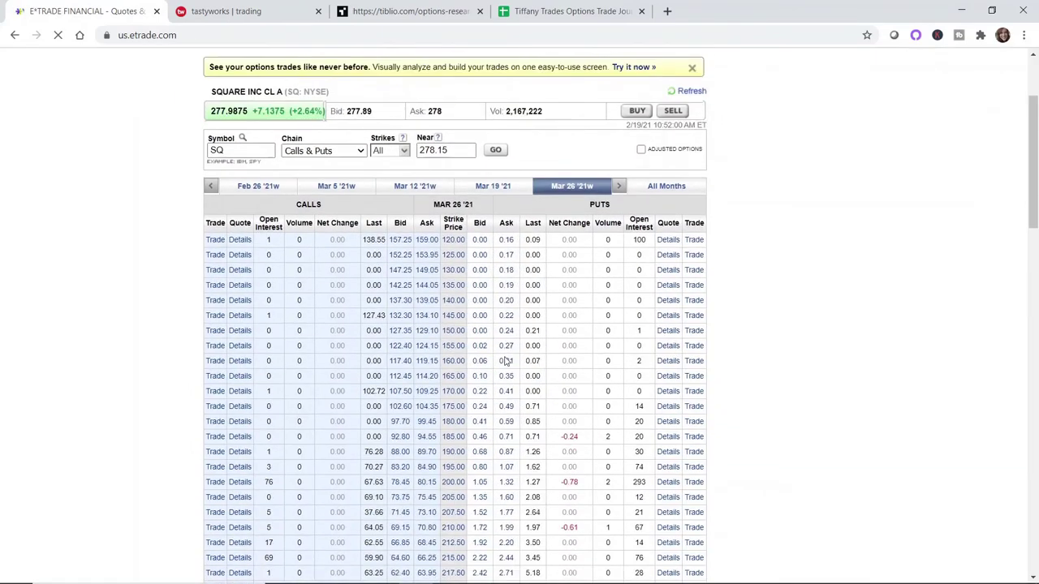
scroll(481, 345, down, 2)
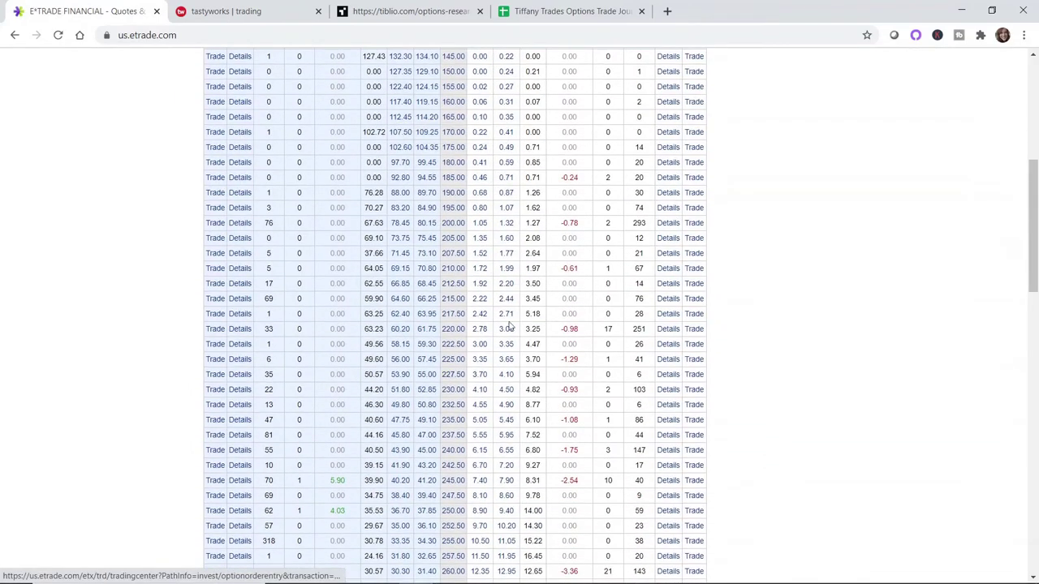
scroll(504, 320, down, 3)
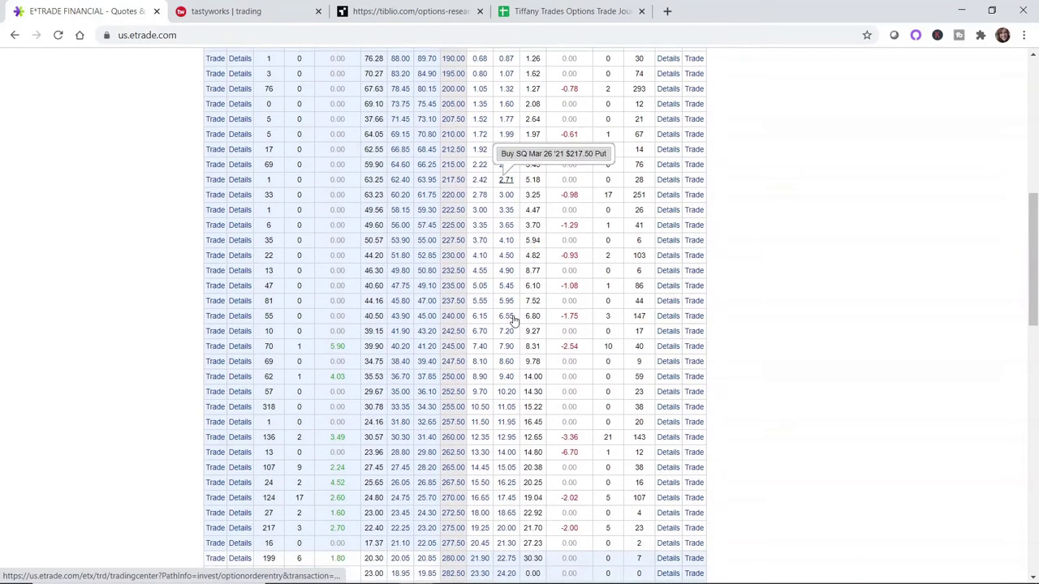
scroll(617, 202, up, 1)
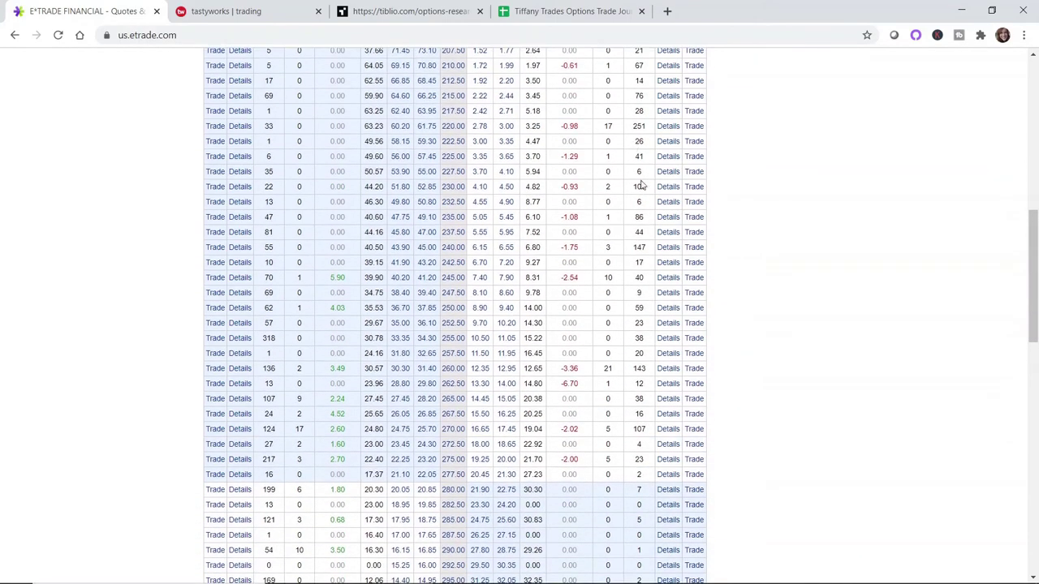
double_click(609, 370)
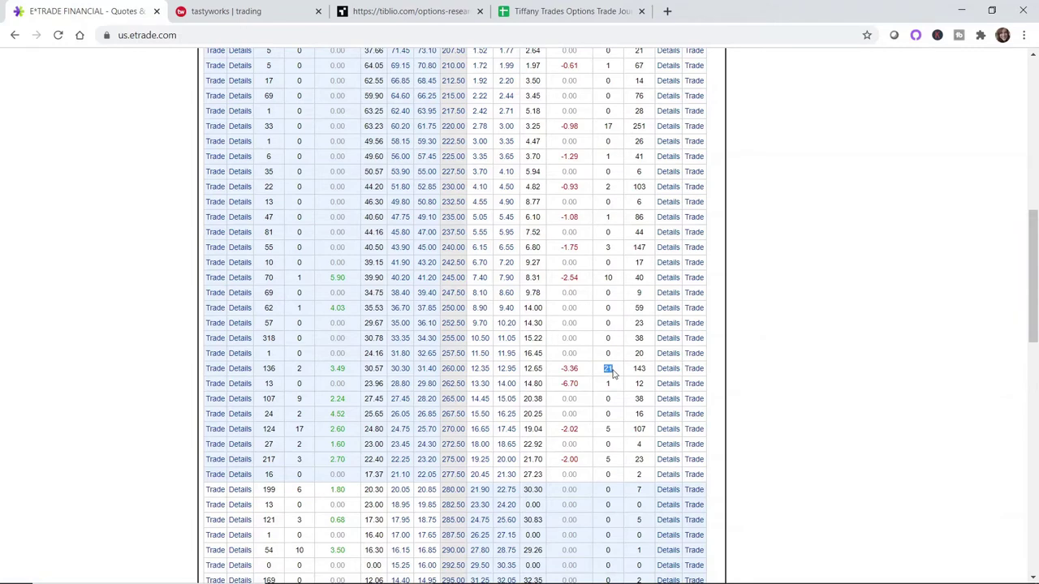
scroll(270, 196, down, 1)
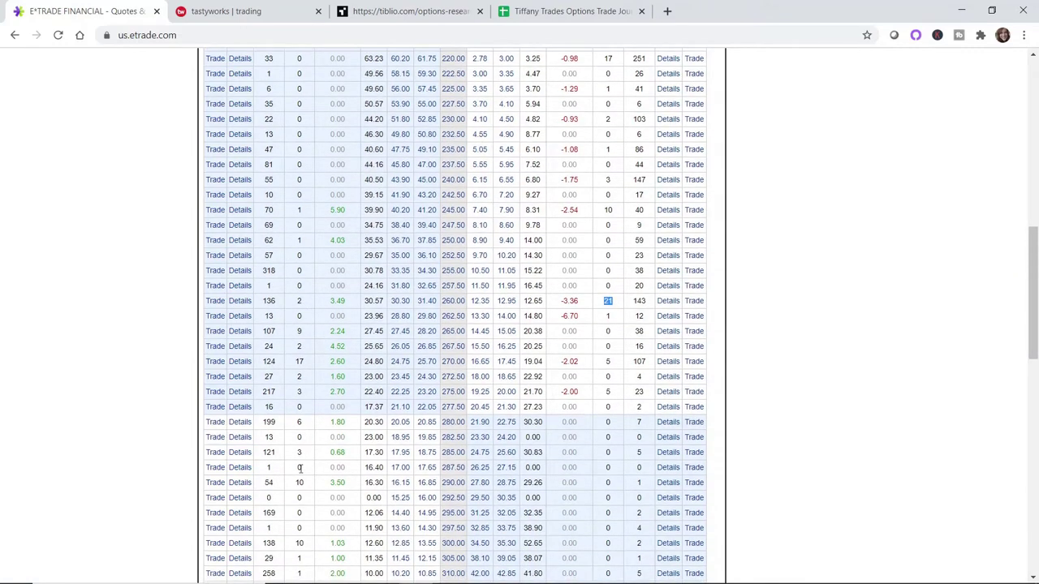
scroll(564, 345, up, 1)
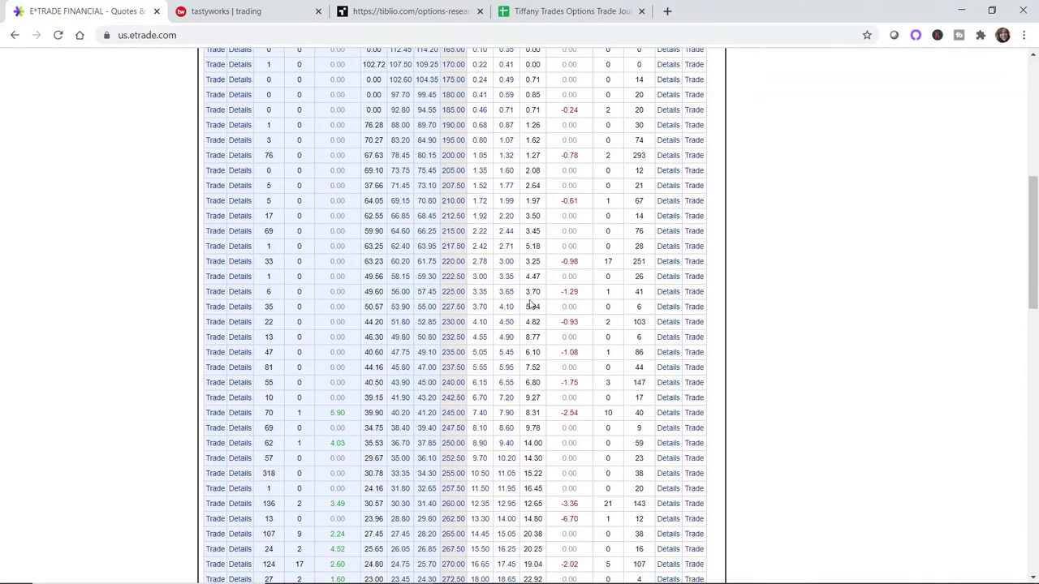
scroll(519, 302, down, 1)
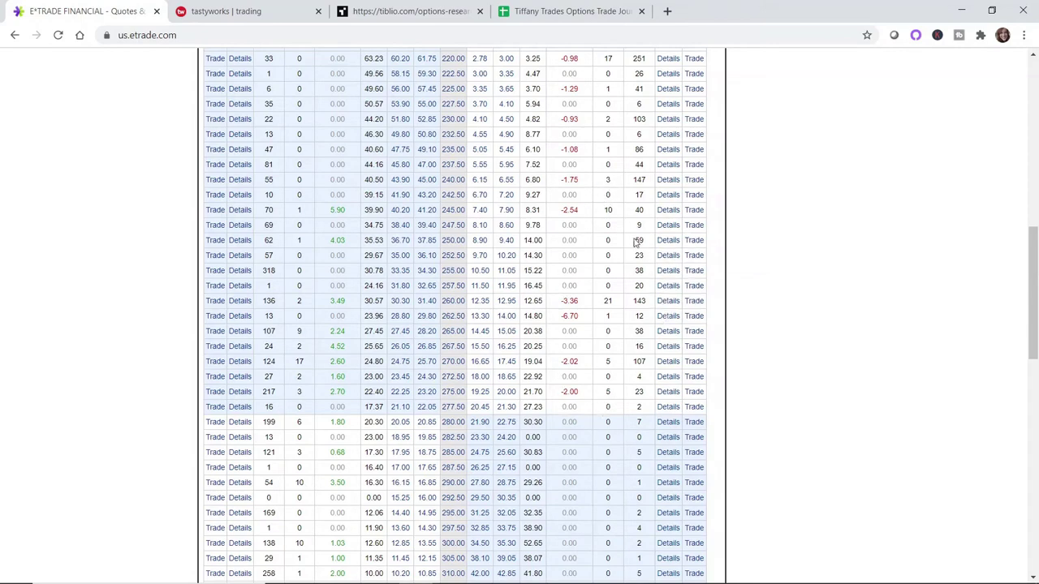
scroll(643, 376, up, 1)
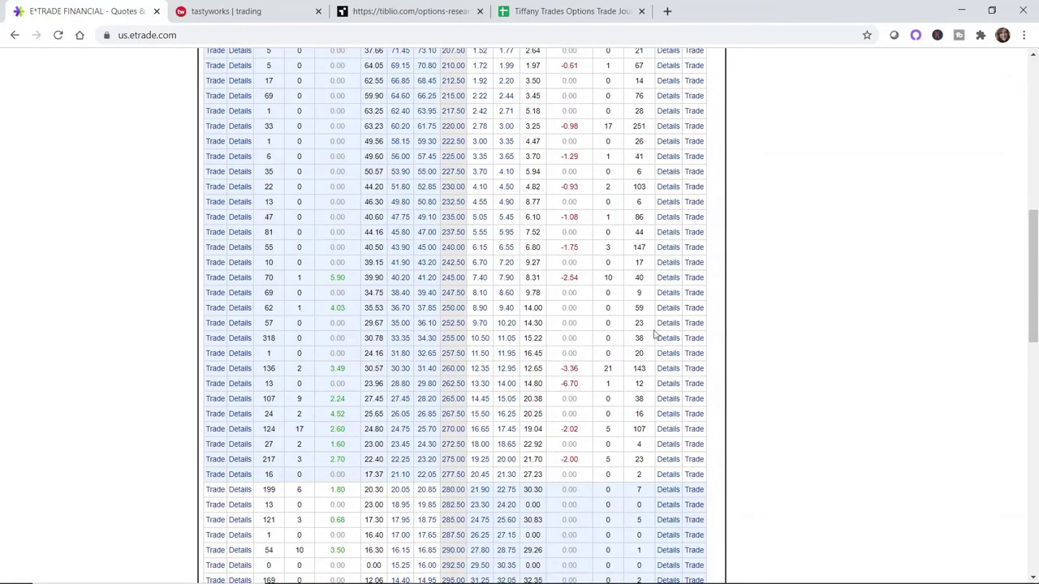
scroll(580, 370, up, 15)
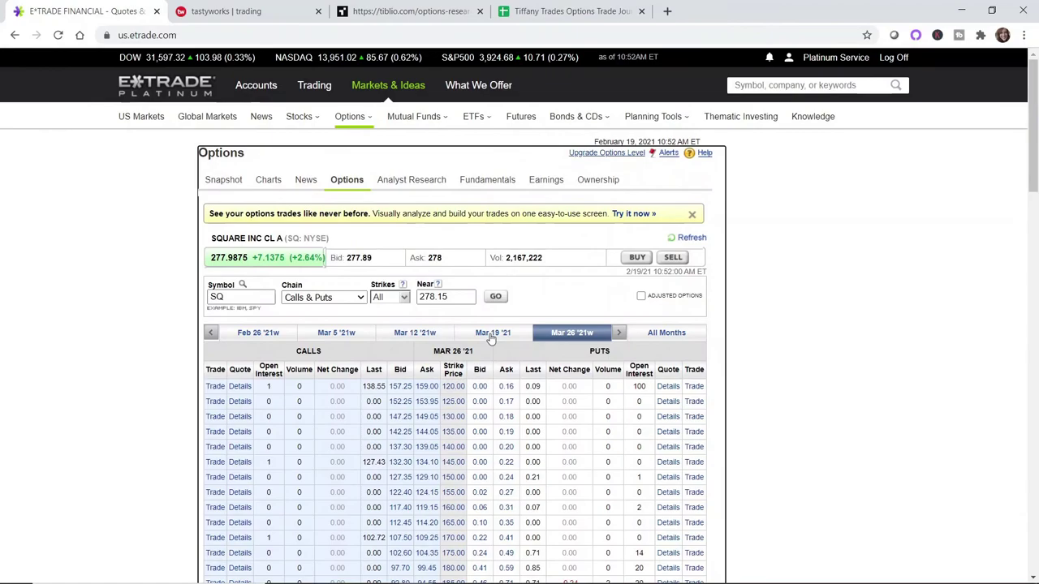
Show Square's Mar 19 '21 options chain and examine the volume and open interest of its puts
click(491, 339)
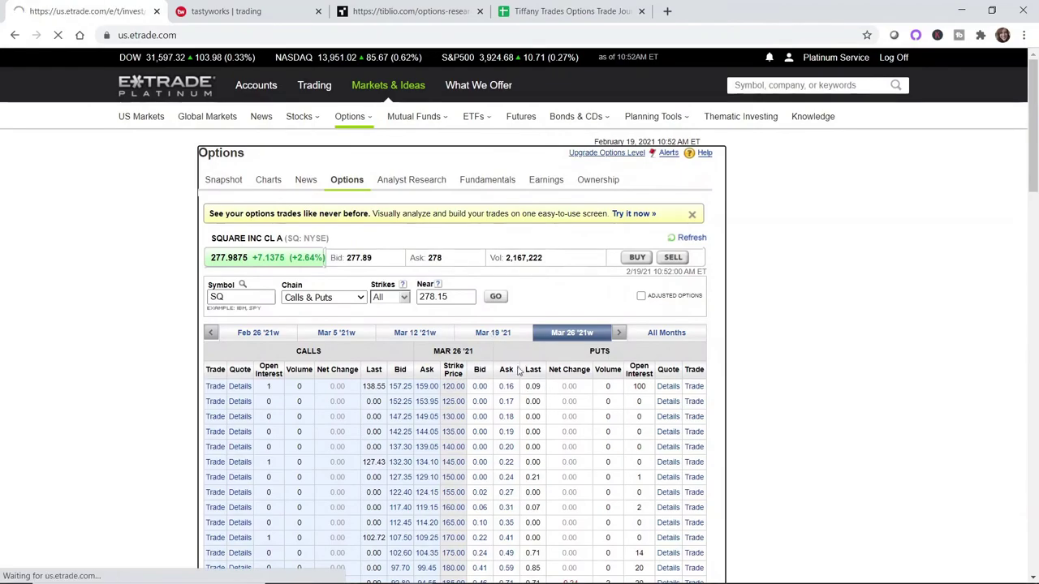
scroll(535, 403, down, 3)
scroll(536, 404, down, 3)
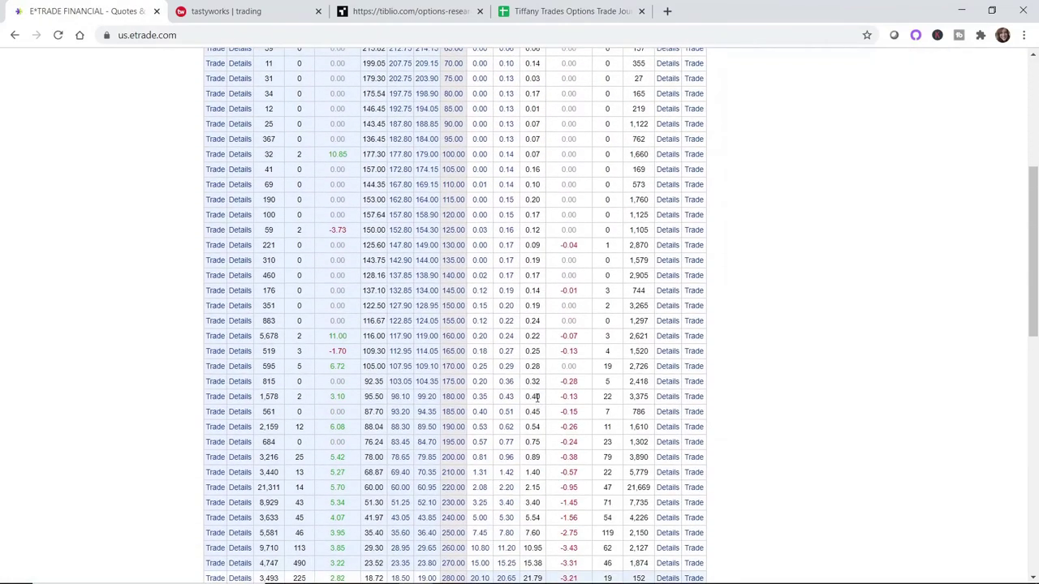
scroll(536, 398, up, 1)
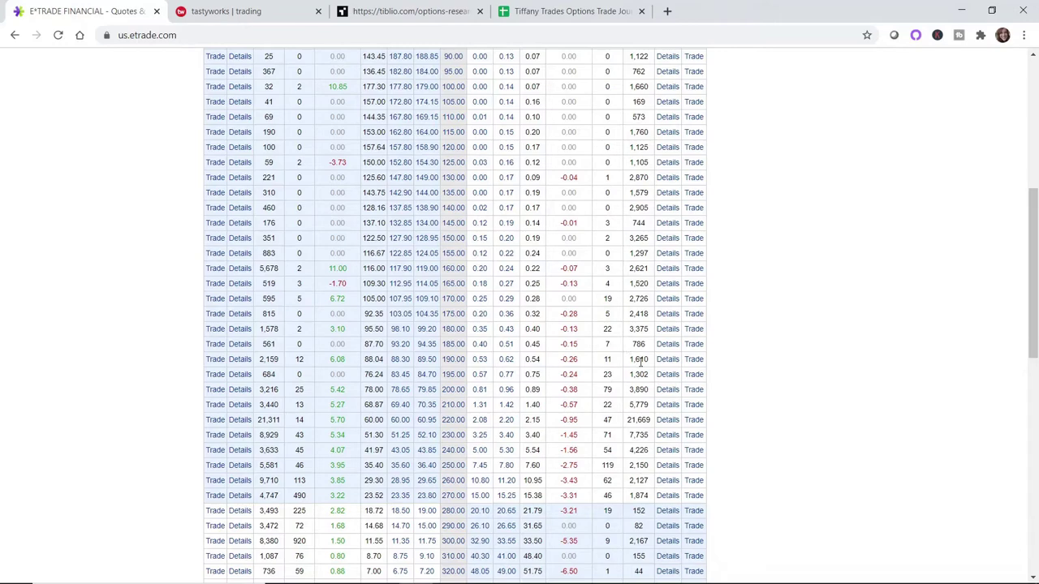
scroll(641, 363, up, 3)
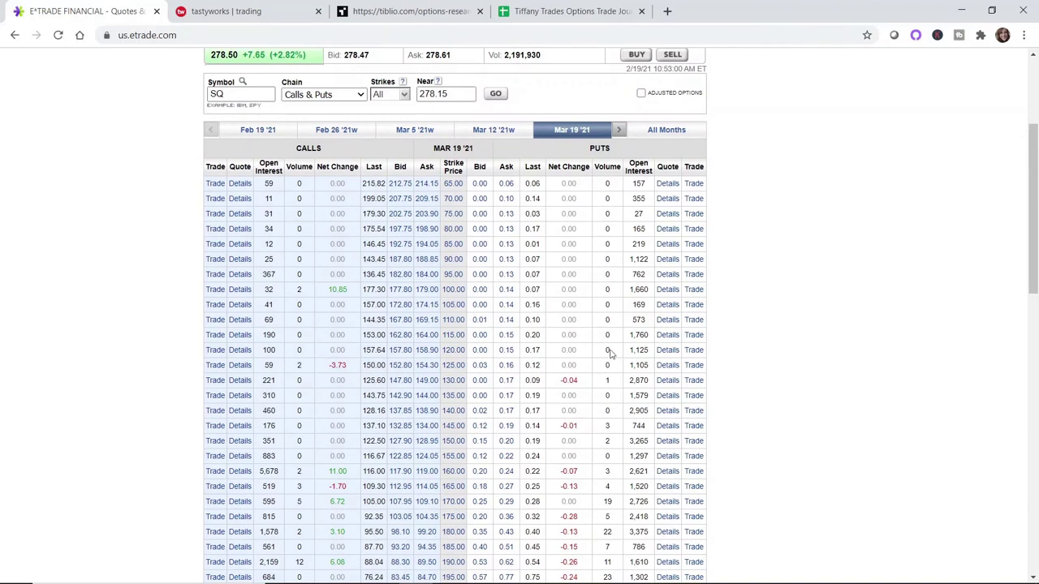
Show Square's Apr 16 '21 options chain and examine the volume and open interest of its puts
click(620, 130)
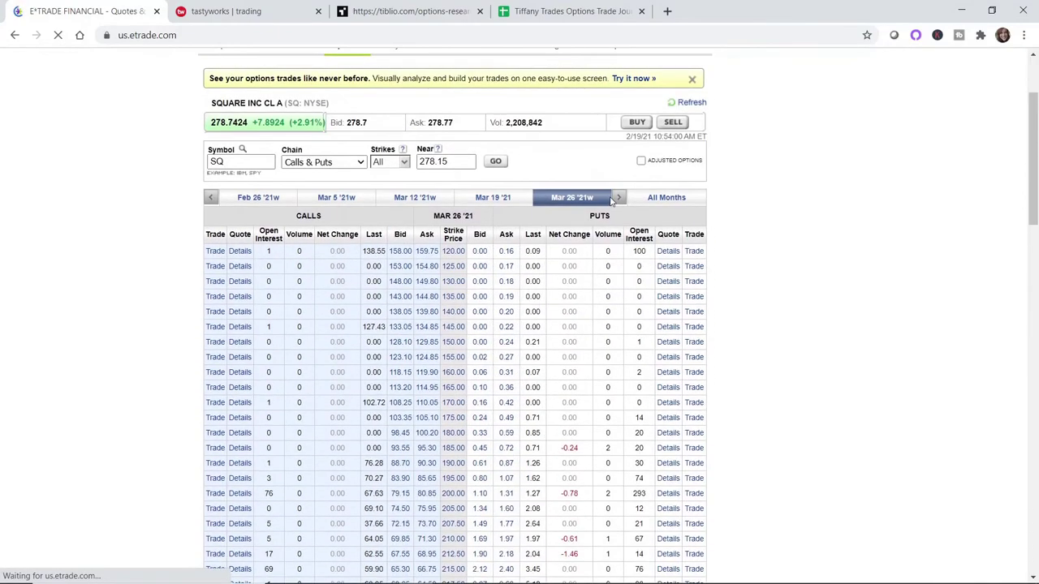
click(620, 199)
click(619, 199)
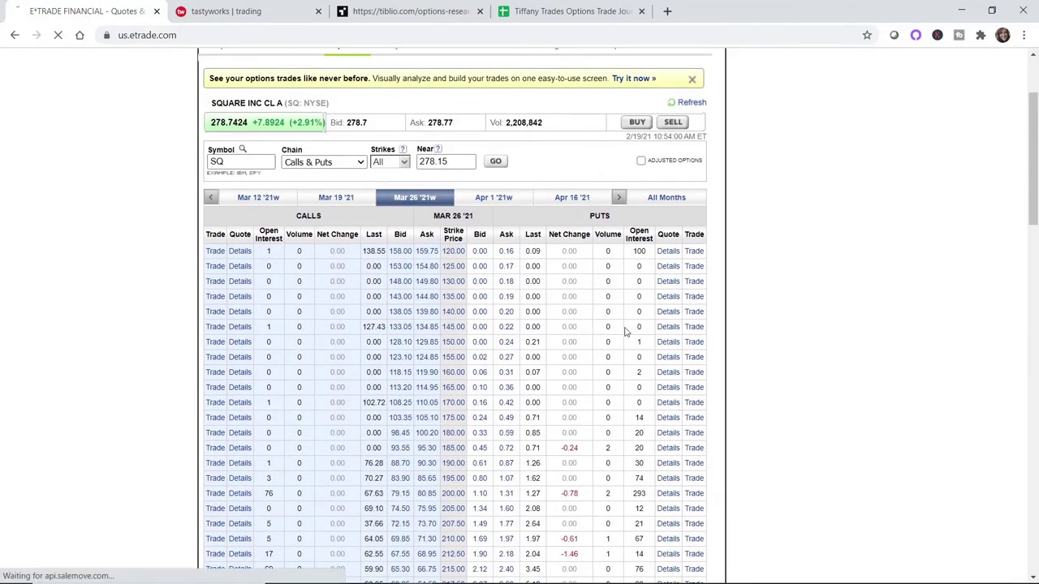
scroll(626, 333, down, 3)
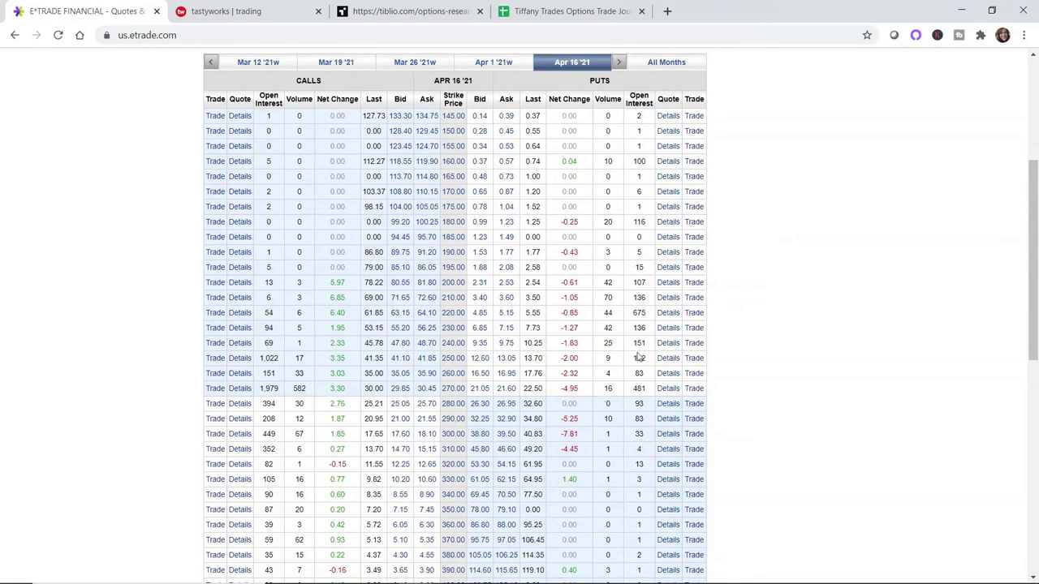
scroll(641, 351, up, 1)
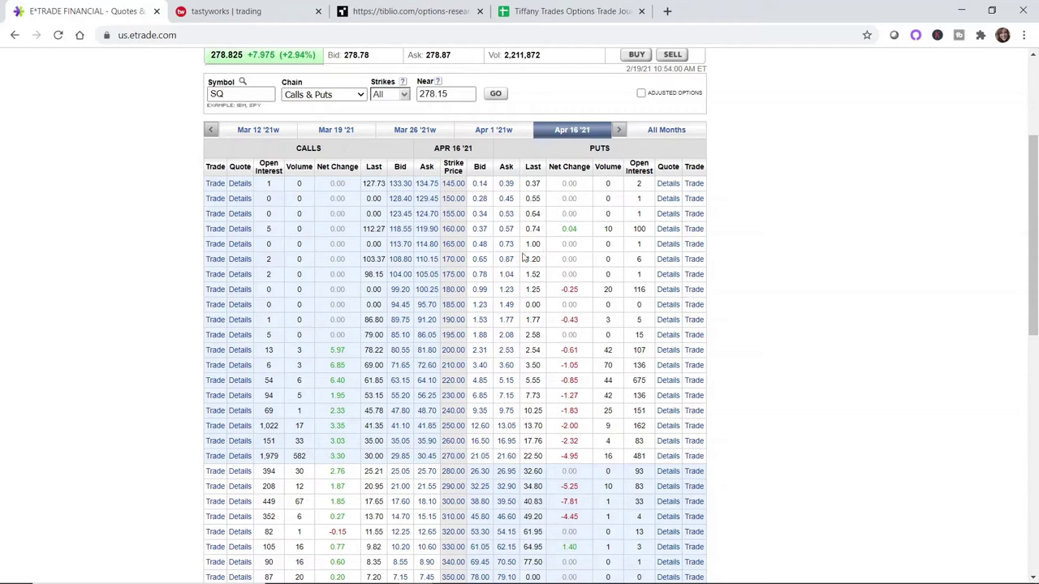
Switch to tastyworks and graph volume instead of open interest in the margins of SQ's MAR 26 '21 W chain
click(244, 12)
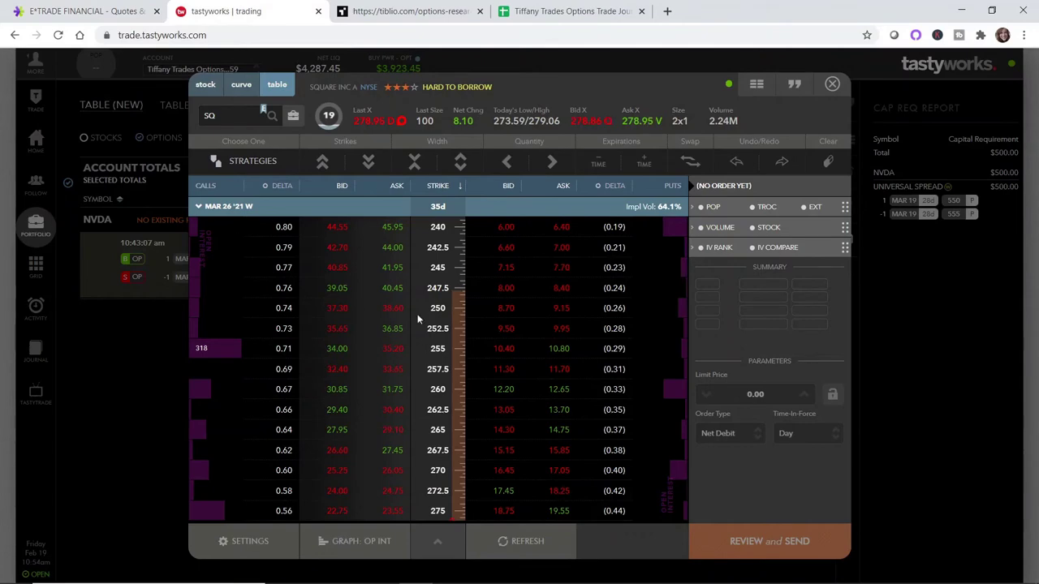
scroll(498, 335, down, 2)
scroll(512, 338, up, 2)
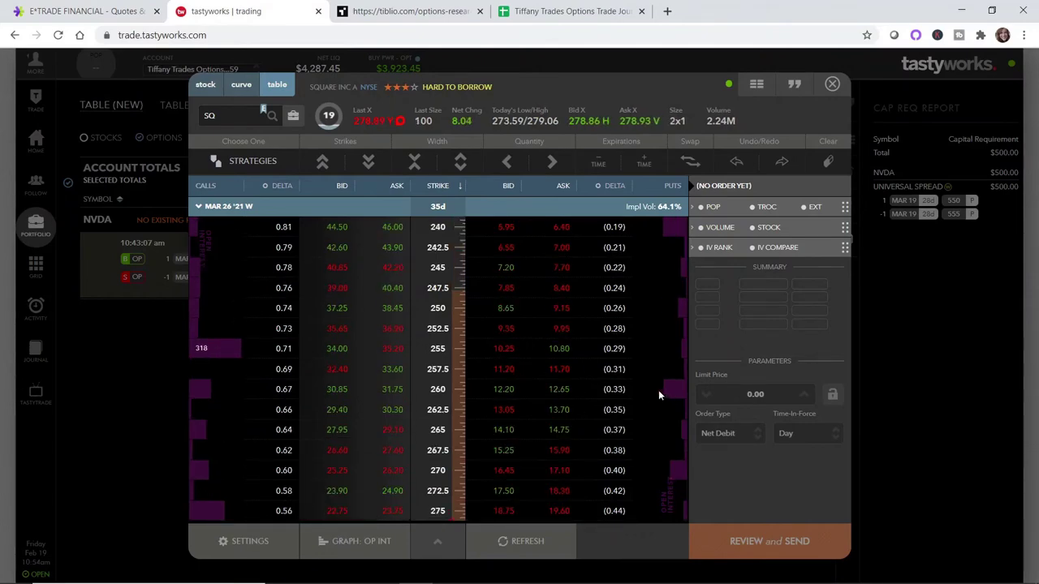
click(340, 542)
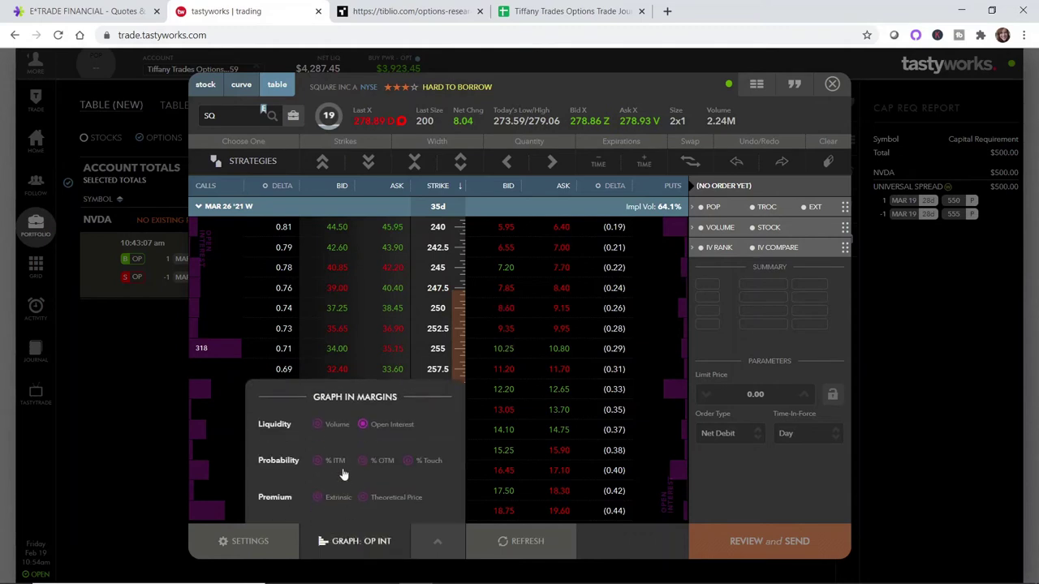
click(318, 424)
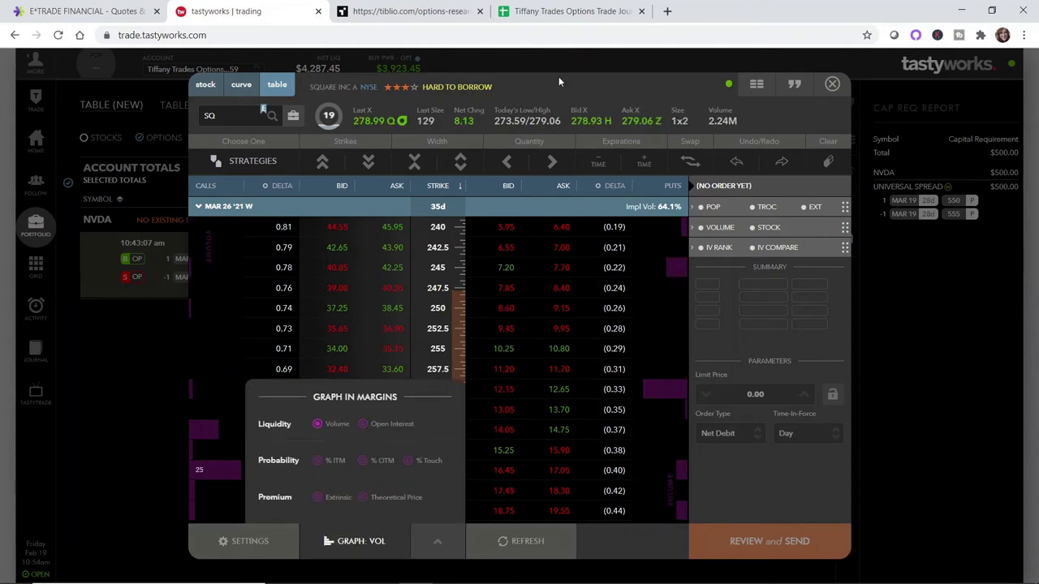
click(381, 545)
scroll(497, 421, down, 2)
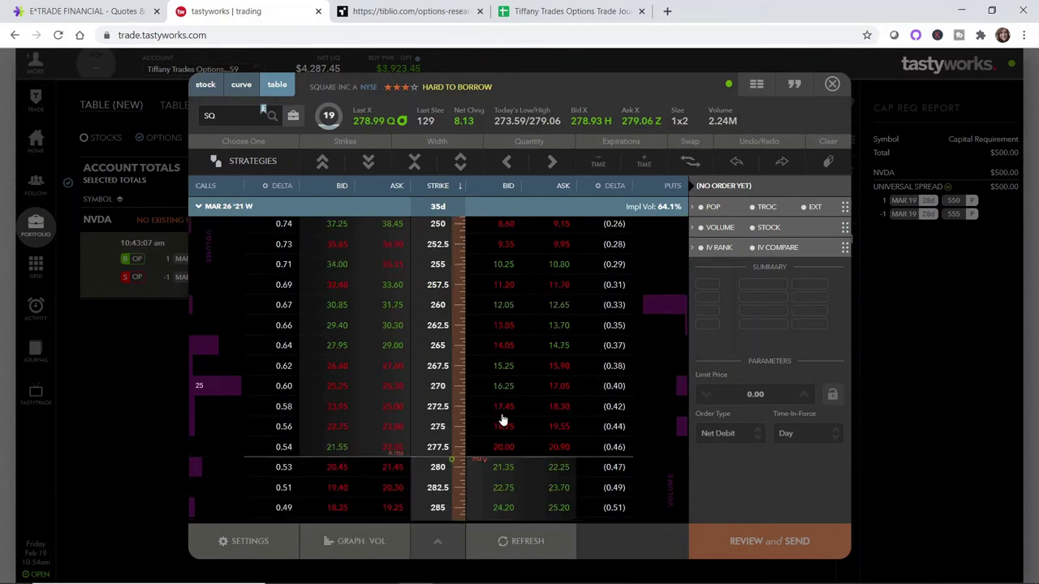
Build a one-contract SQ put credit spread for MAR 26 by selling the 275 put and buying the 270 put
click(496, 430)
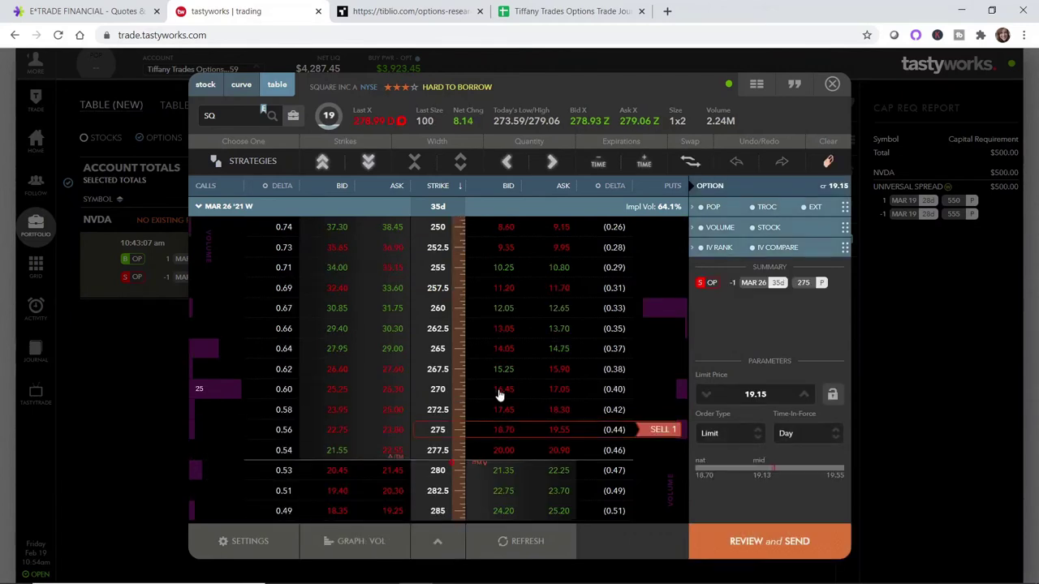
click(500, 391)
click(658, 390)
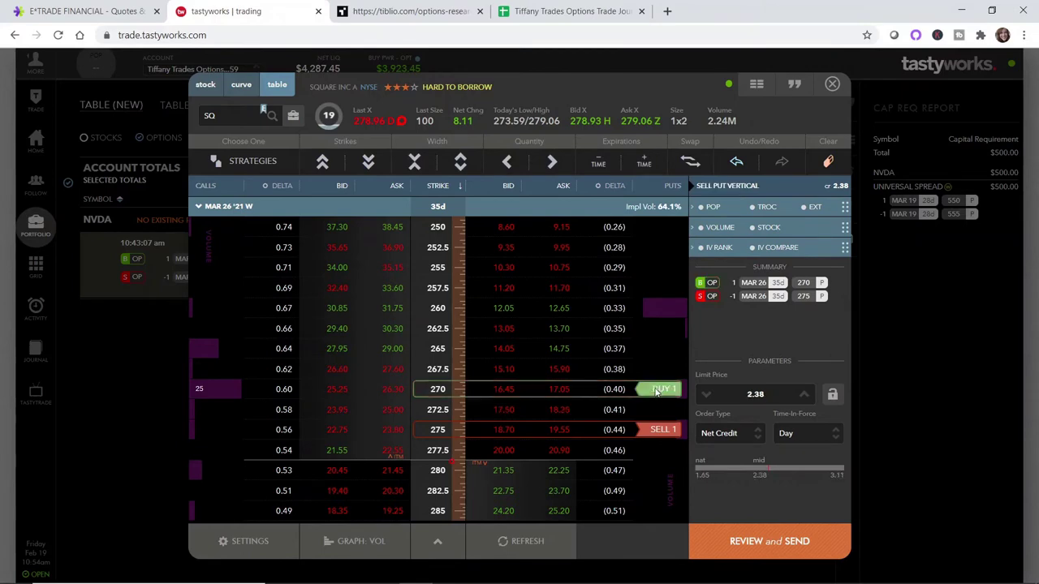
Show the spread on the curve and shift its strikes down to a short 260 put and long 255 put
click(245, 90)
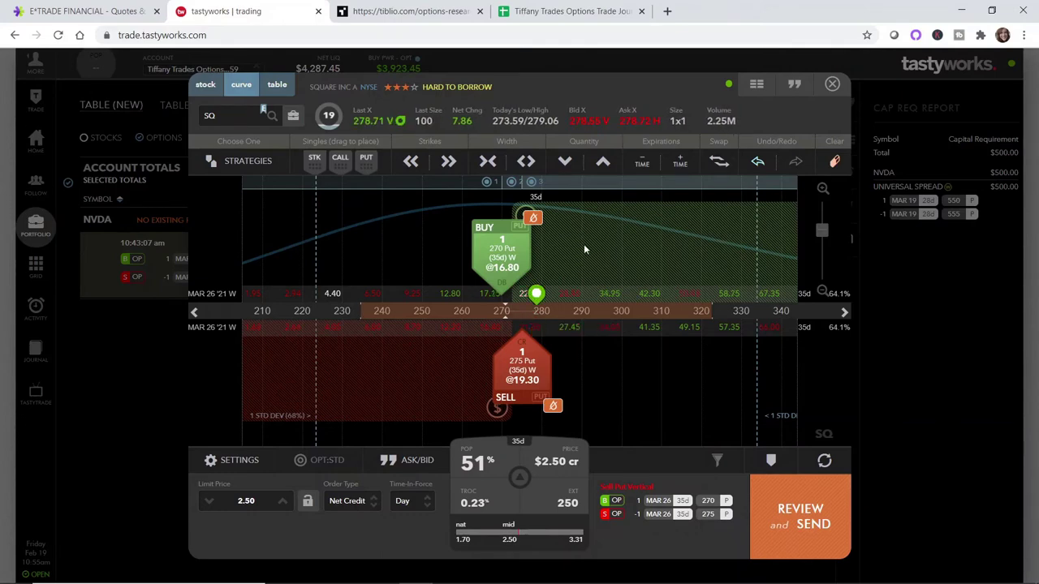
click(411, 162)
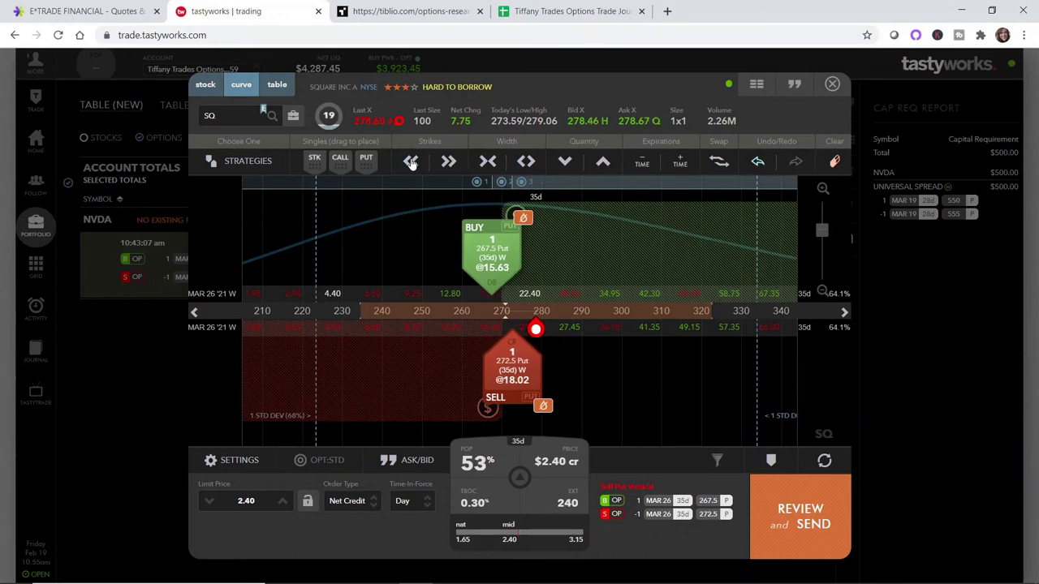
click(410, 161)
click(410, 162)
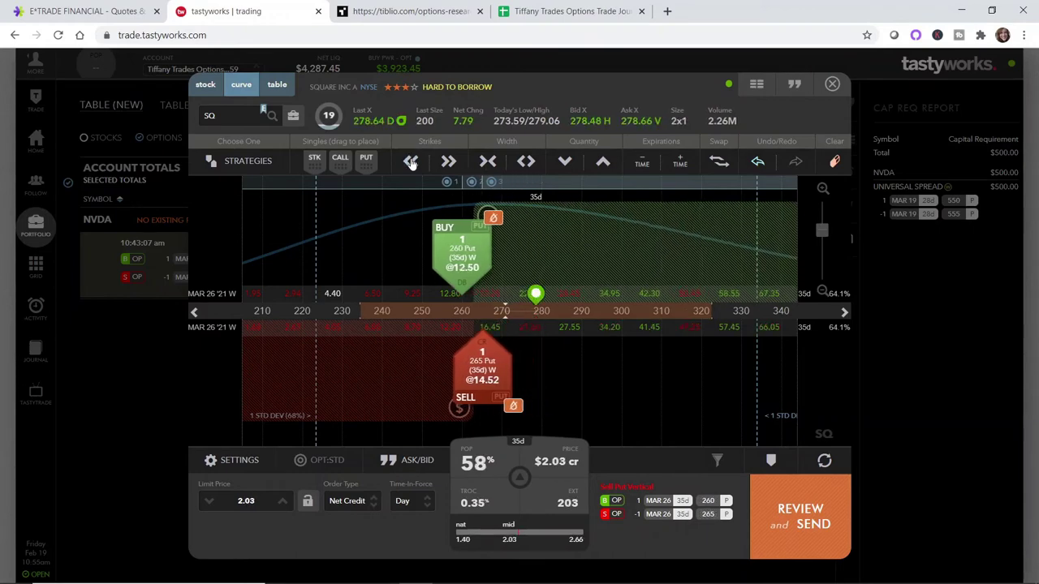
click(410, 161)
click(411, 161)
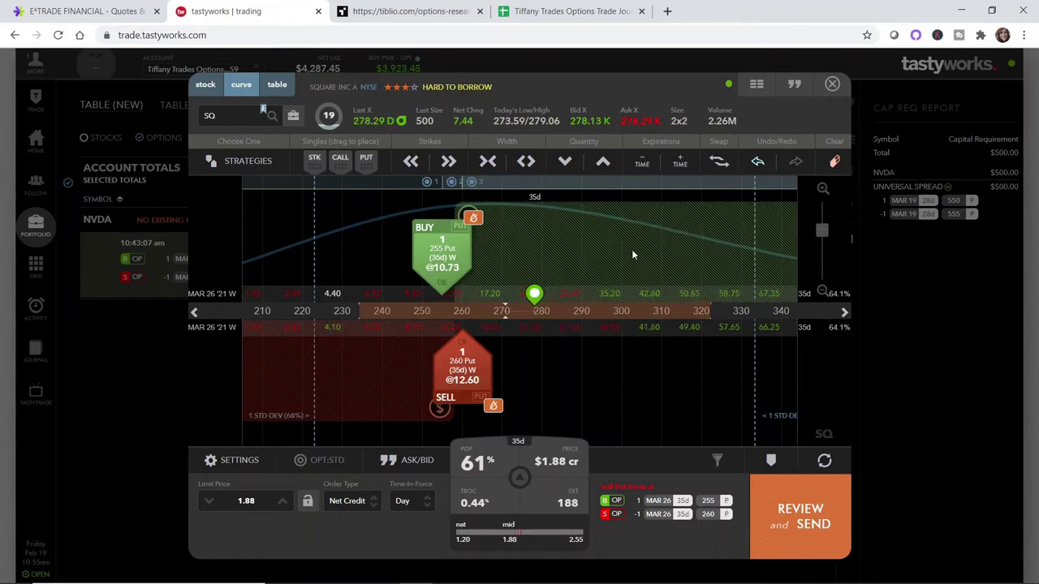
Try lower strikes for the SQ spread, down to a short 250 put and long 245 put
click(410, 163)
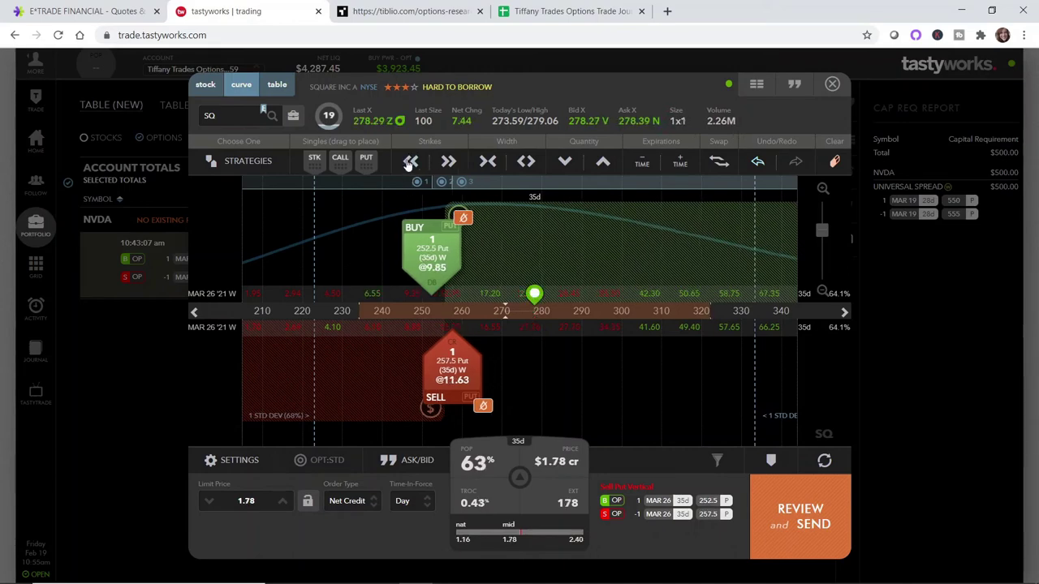
click(410, 163)
click(411, 162)
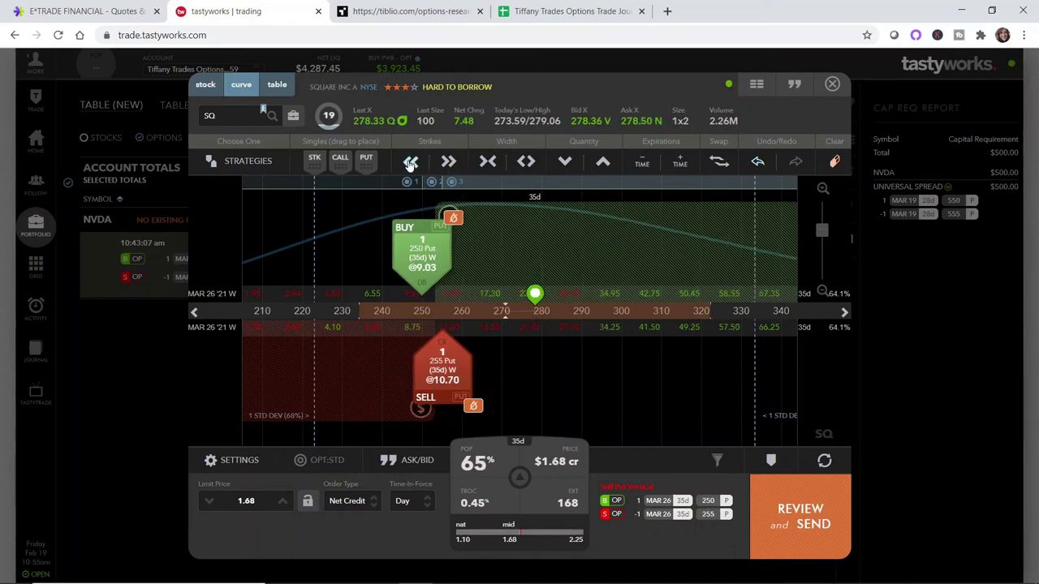
click(411, 162)
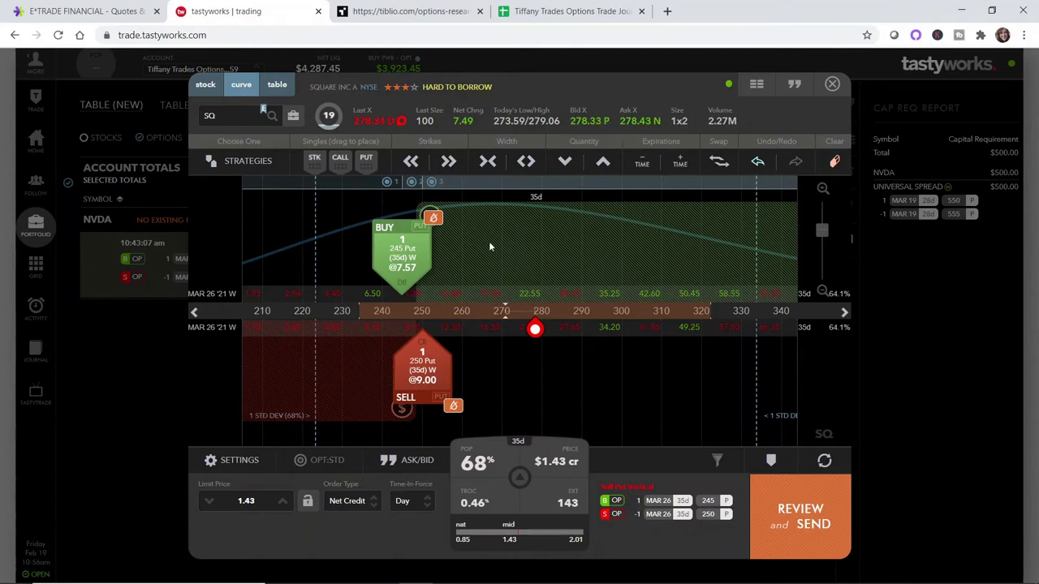
Shift the SQ spread's strikes back up to the short 260 put and long 255 put
click(448, 161)
click(451, 162)
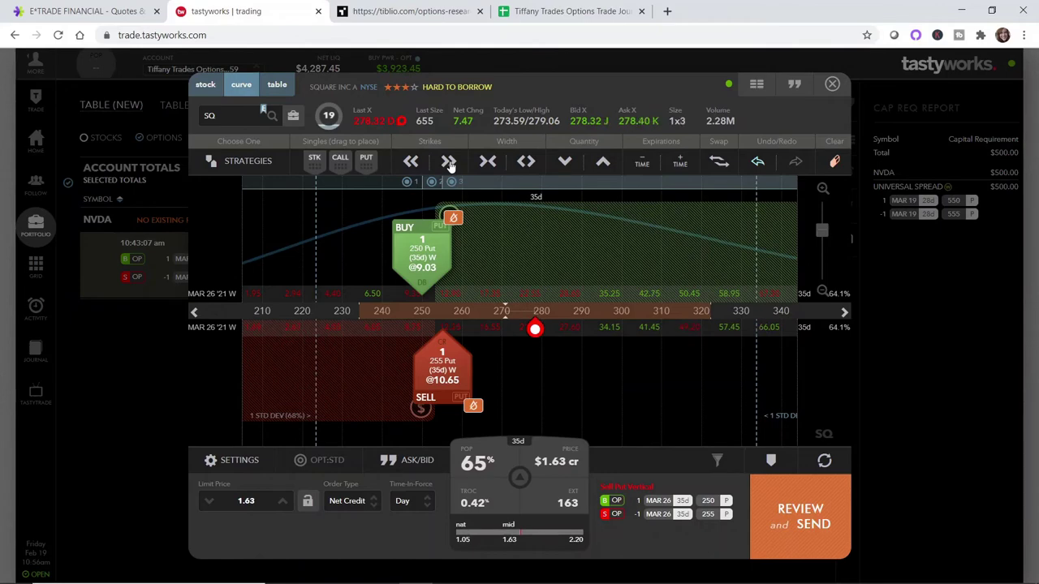
click(451, 162)
click(451, 162)
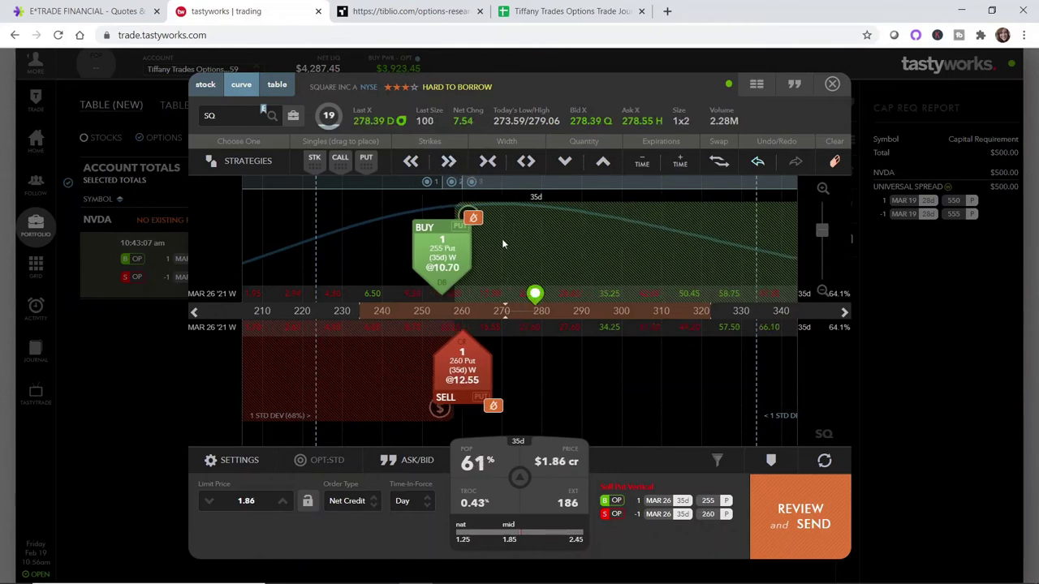
Lower the SQ spread's net credit limit price to 1.83
scroll(504, 238, up, 2)
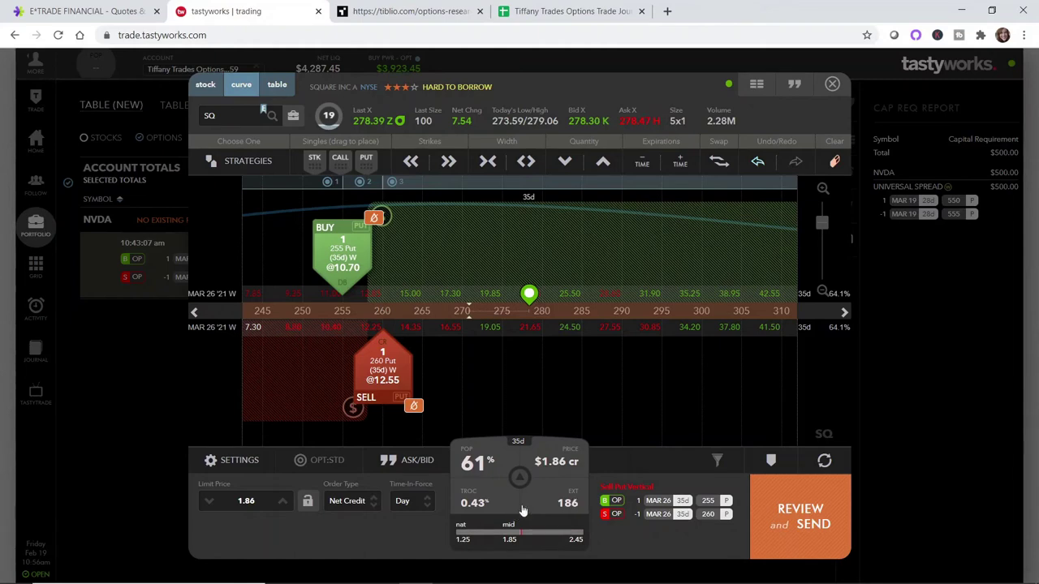
click(209, 504)
click(209, 504)
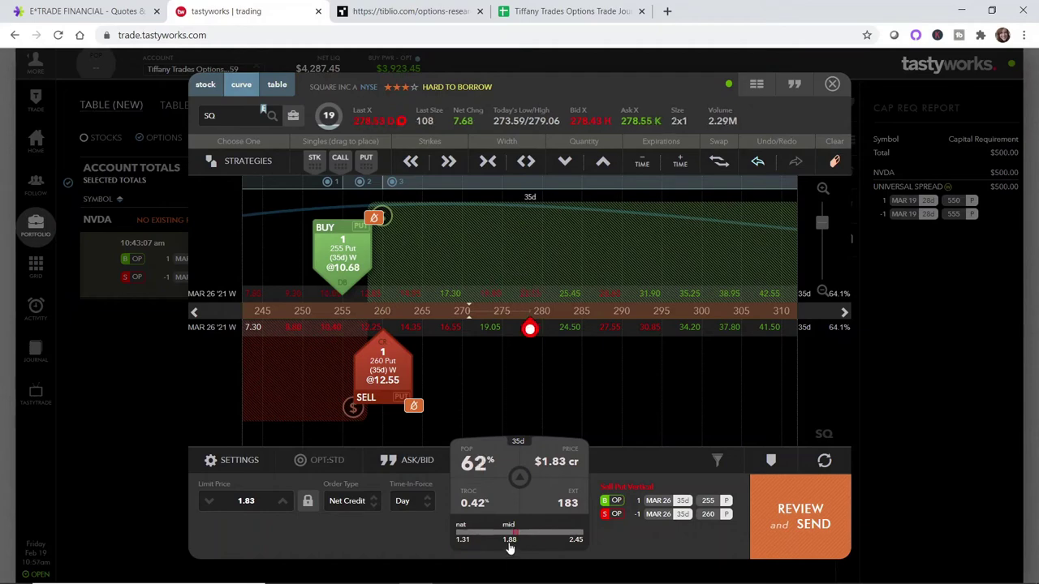
Review the SQ order's estimated buying power reduction, send the order and close the trade window
click(797, 514)
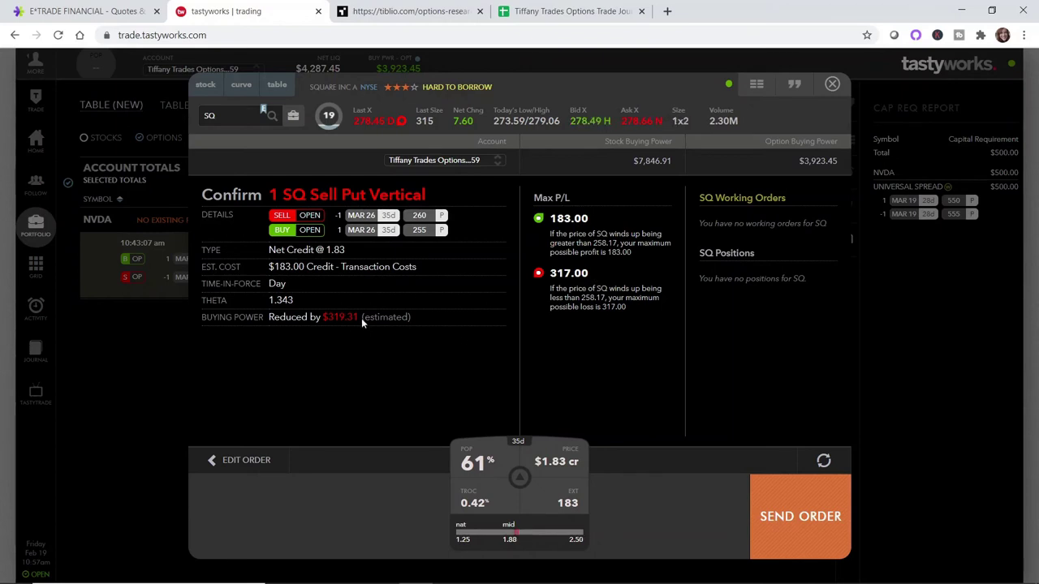
drag(361, 318, 312, 326)
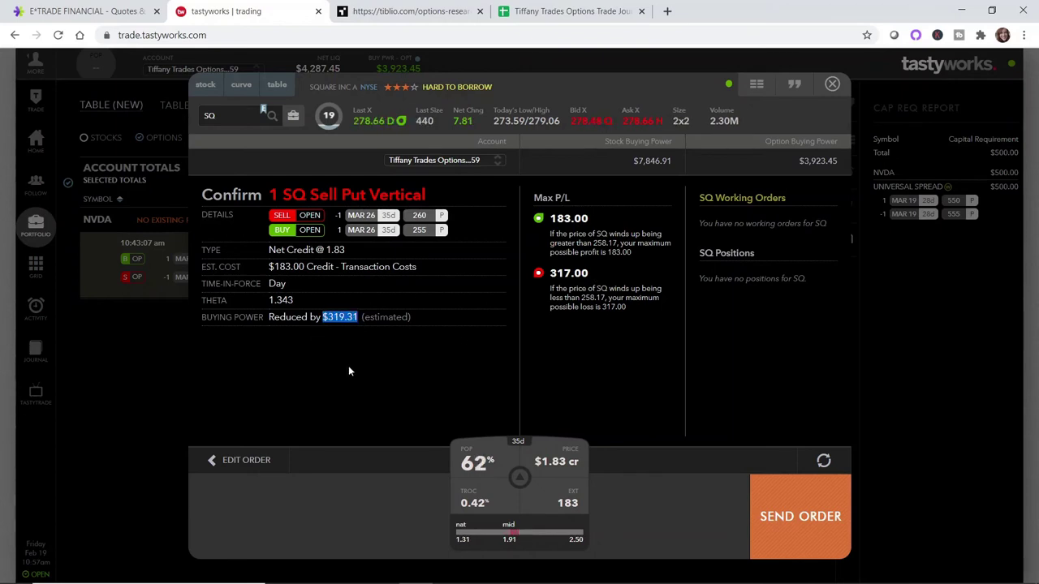
click(819, 548)
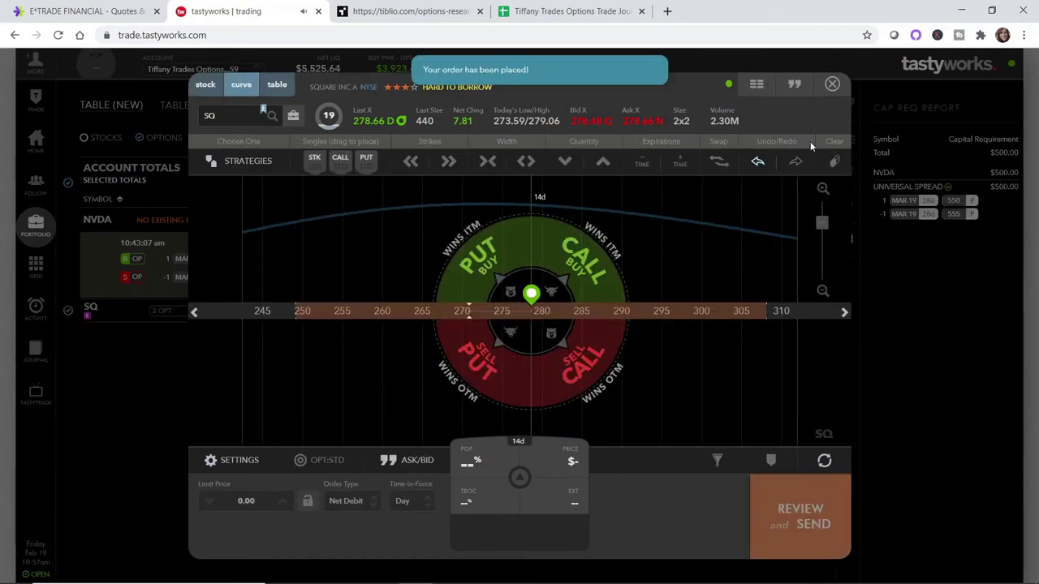
click(831, 86)
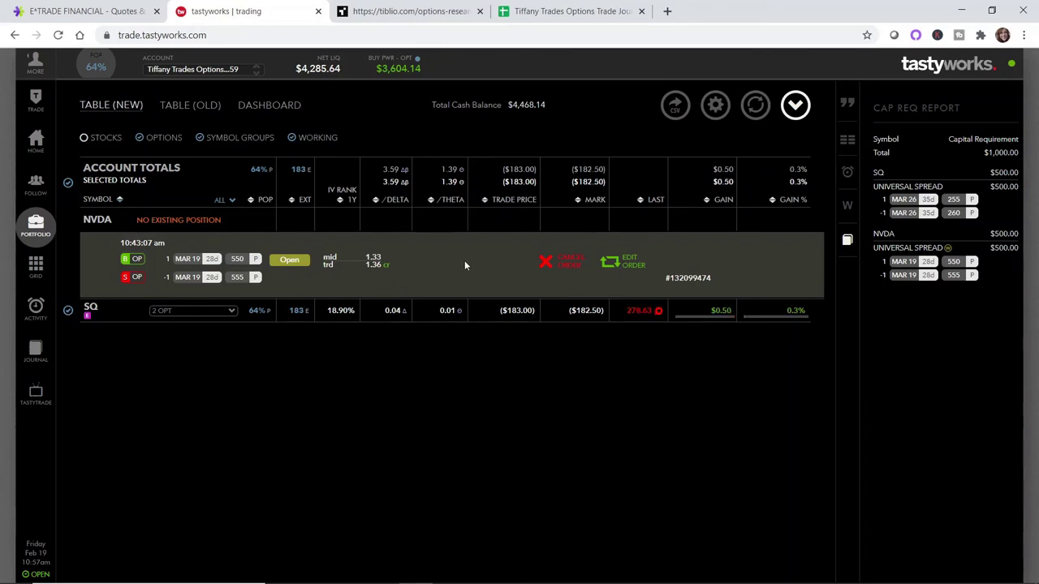
Edit the working NVDA 550/555 put spread order to a 1.31 net credit, send the changes and close the trade window
click(625, 264)
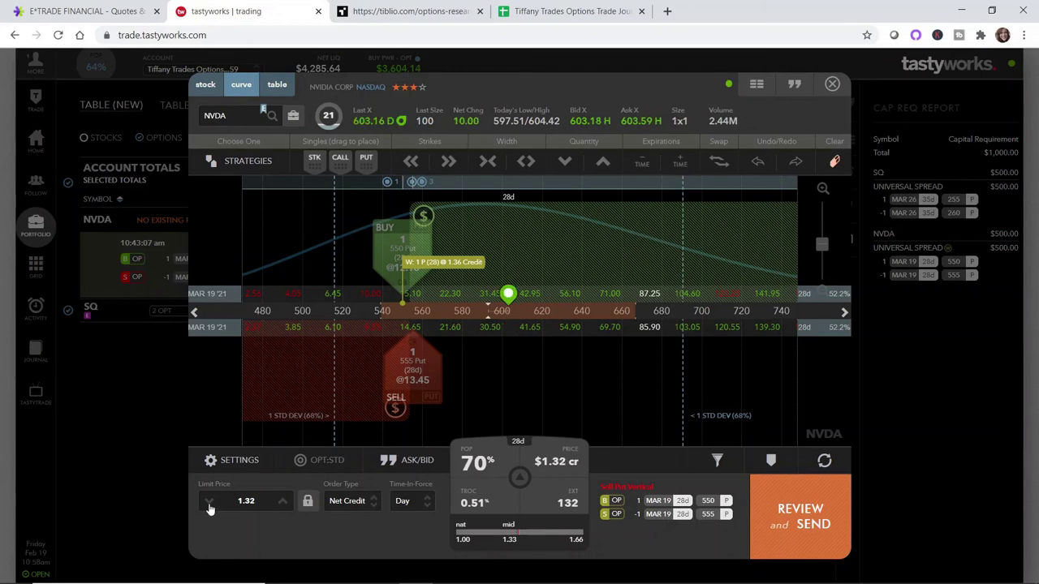
click(781, 509)
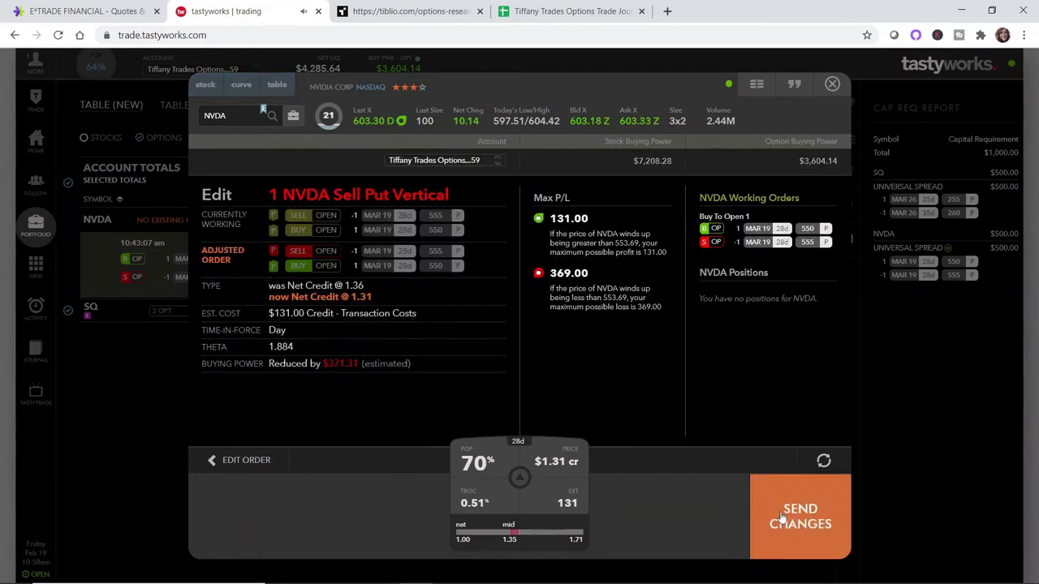
click(781, 523)
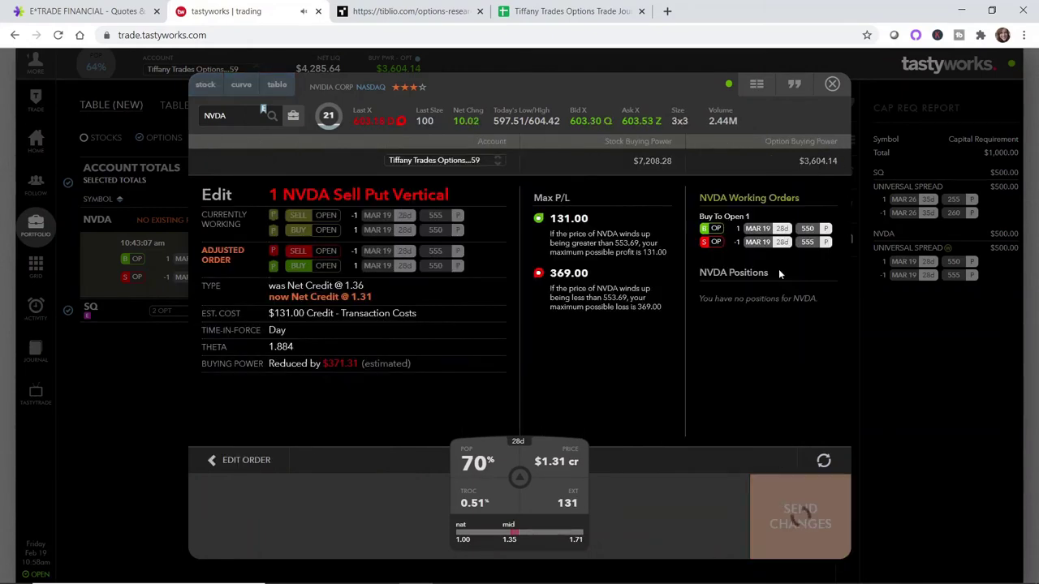
click(833, 83)
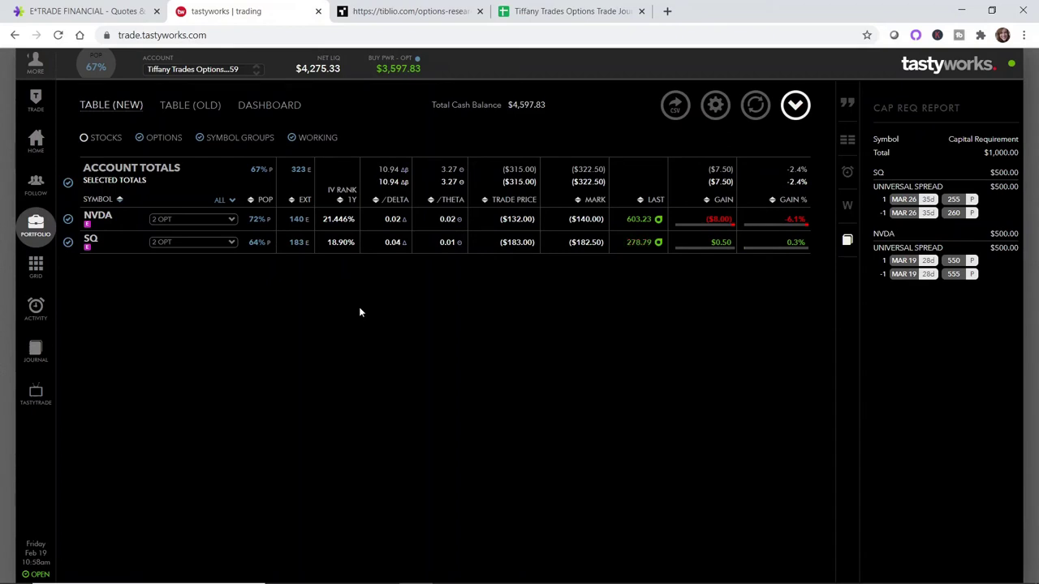
Review the filled NVDA and SQ orders in the refreshed account activity and check the fees in the transaction history
click(33, 308)
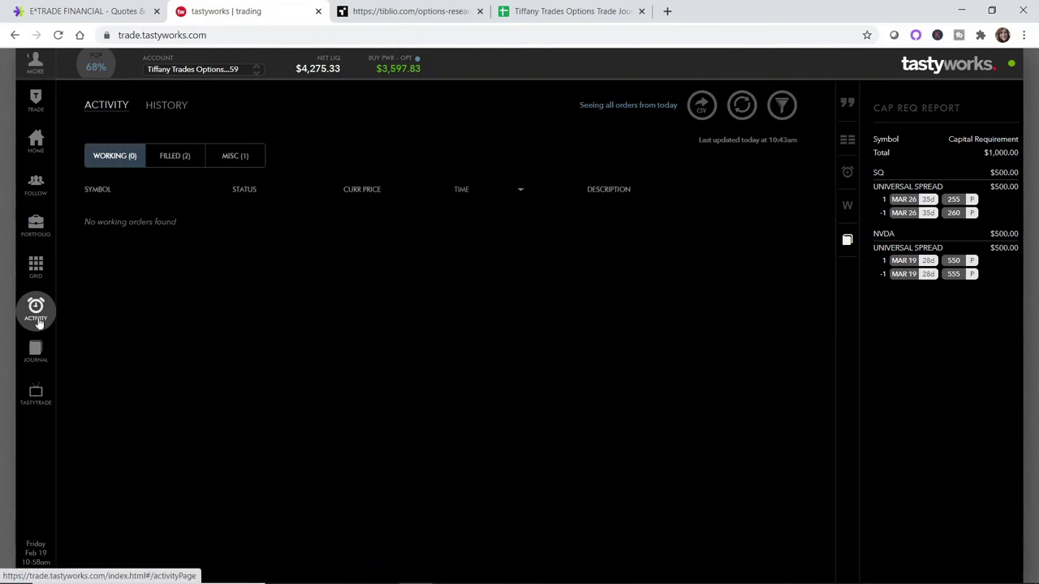
click(165, 159)
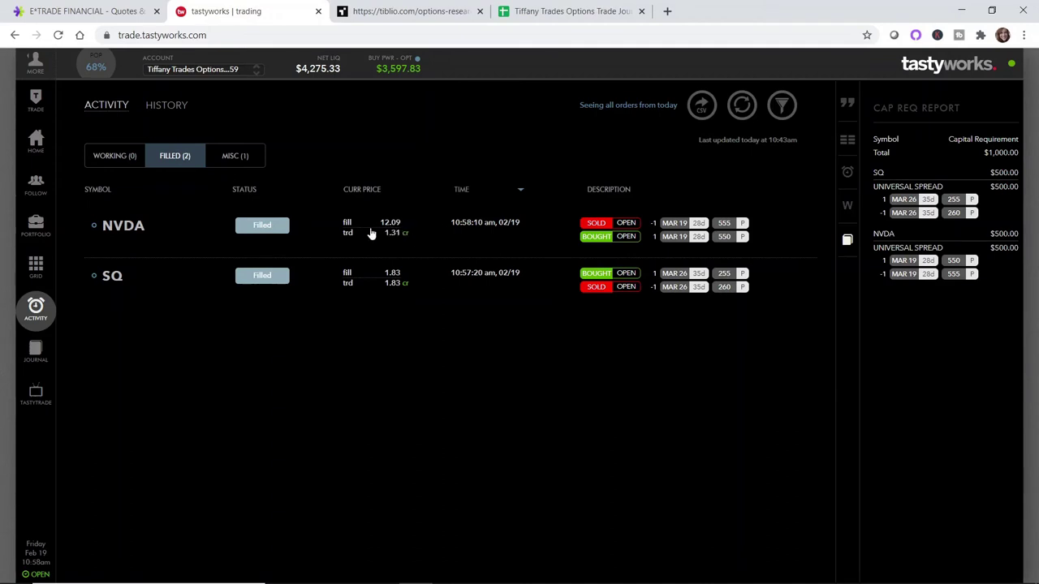
key(F5)
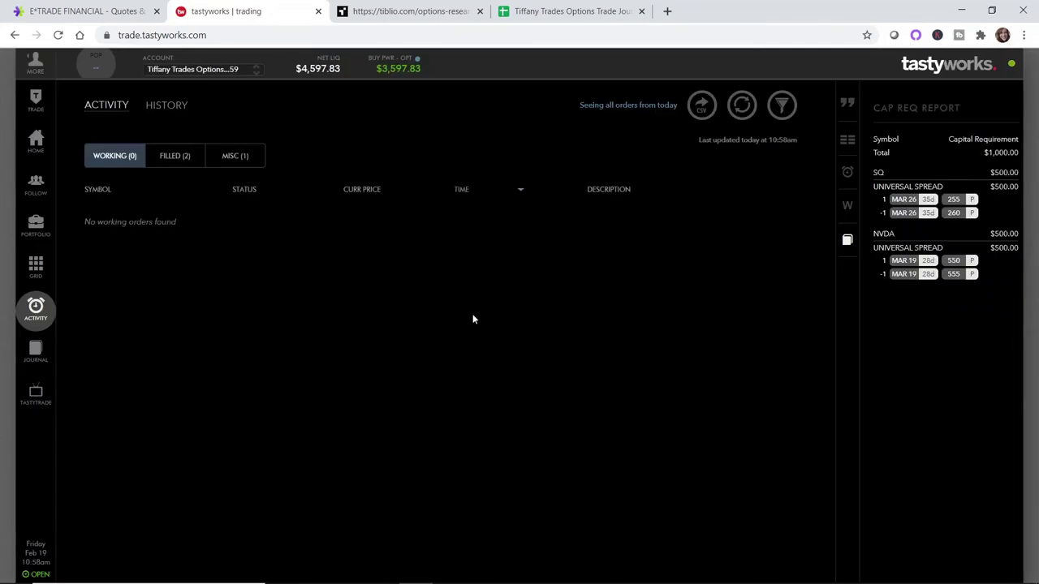
click(173, 165)
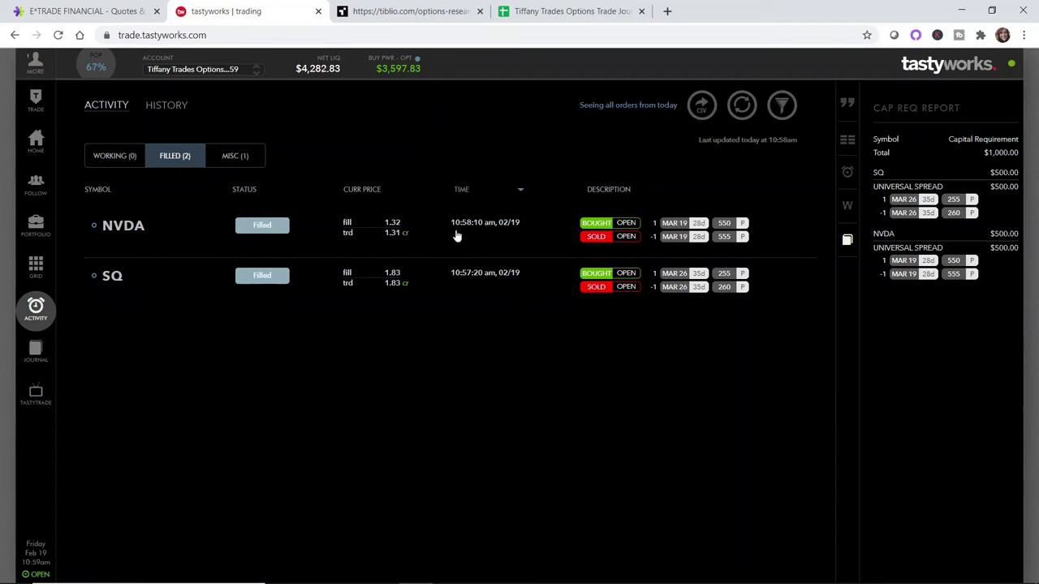
click(171, 108)
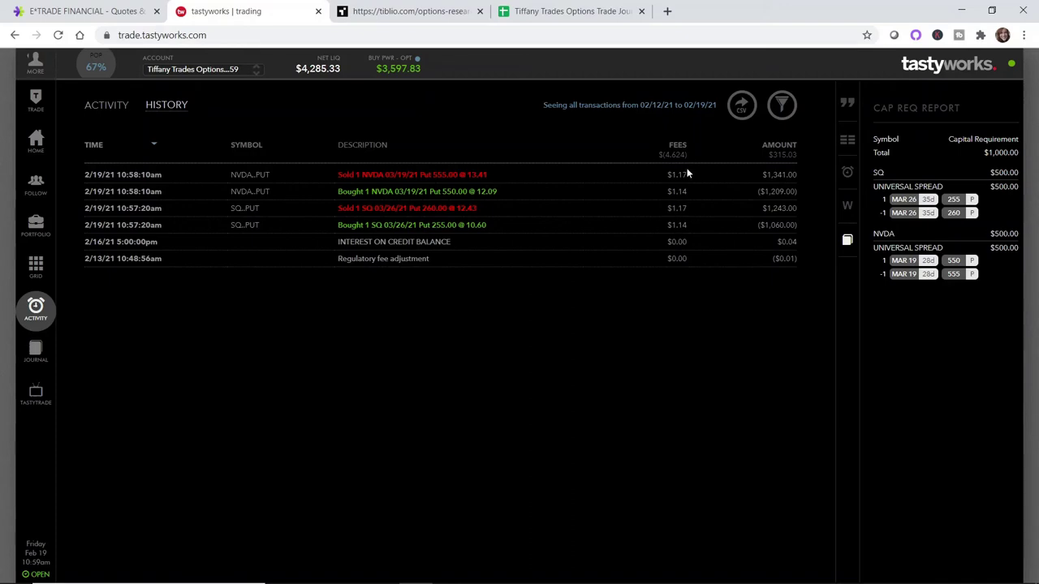
Switch to the Google Sheets trade journal and record 180.69 and 129.69 as the first two trades for 2/19/2021
key(ctrl+4)
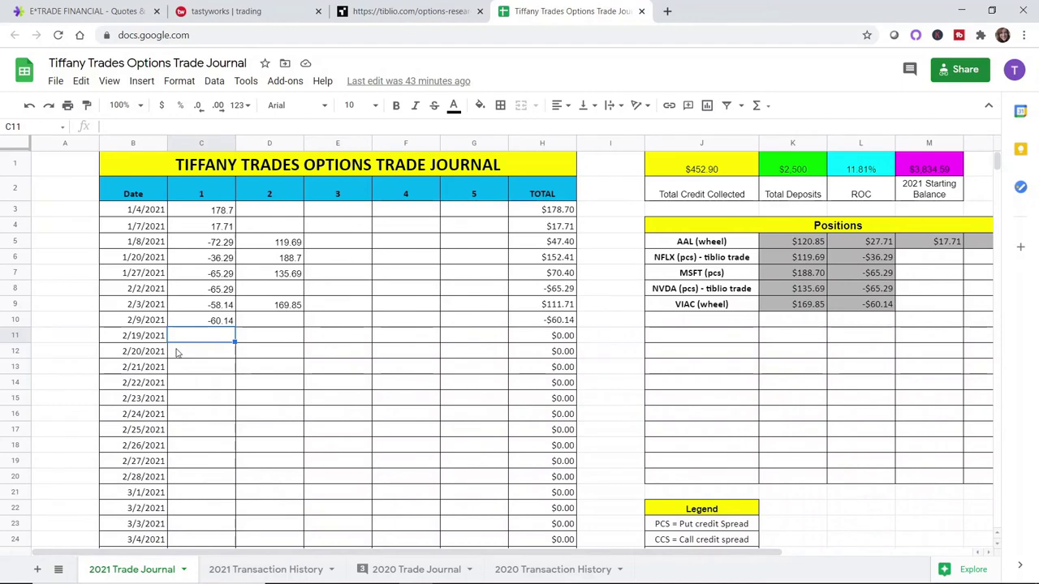
text(180.69)
key(Return)
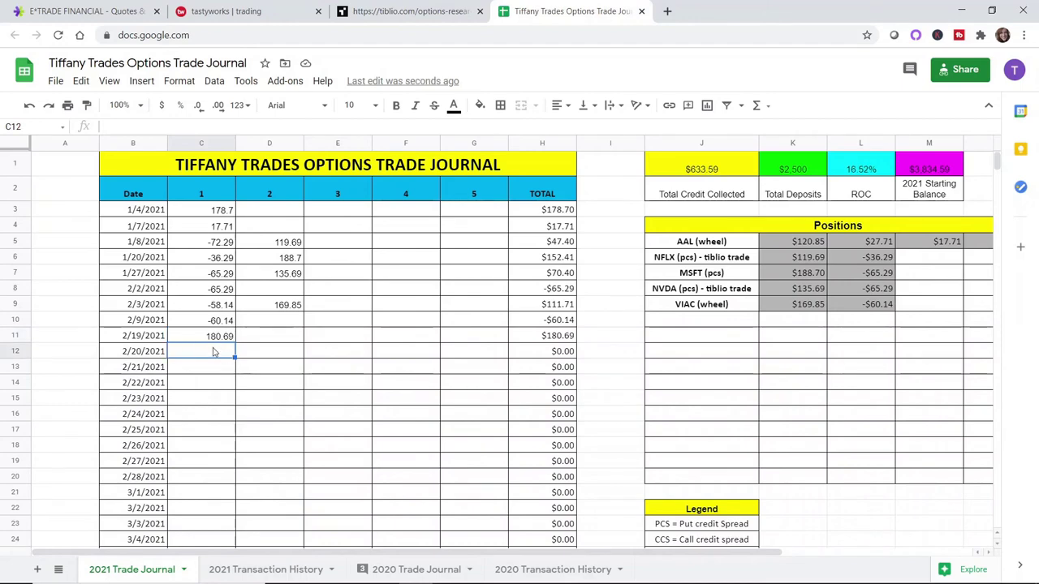
click(276, 340)
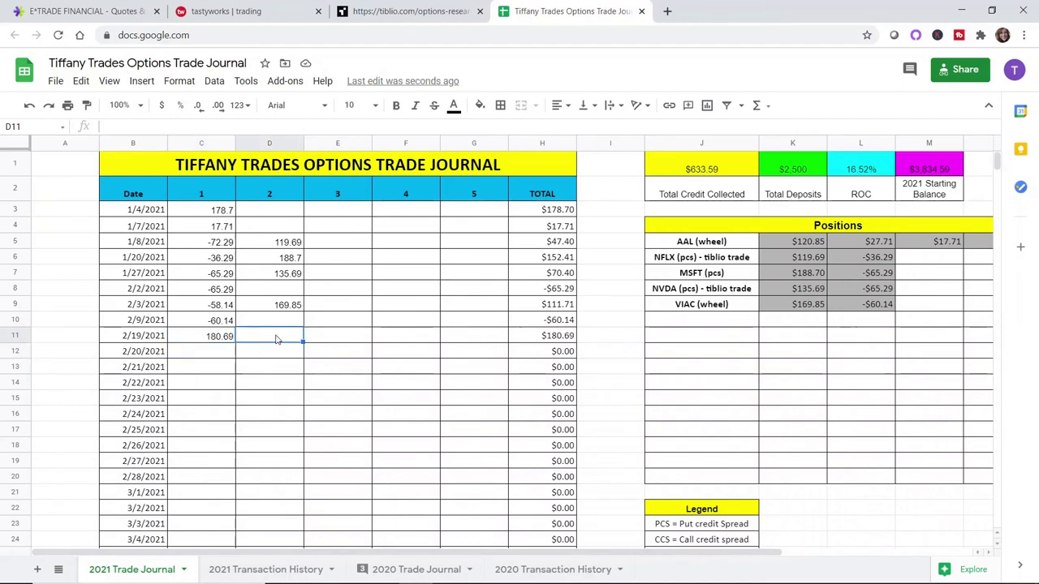
text(129.69)
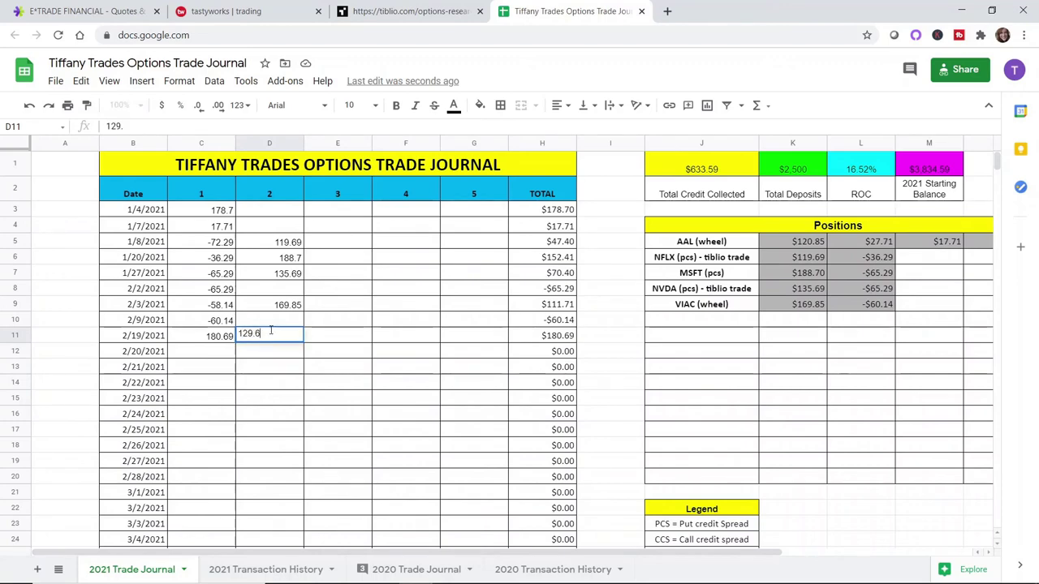
key(Return)
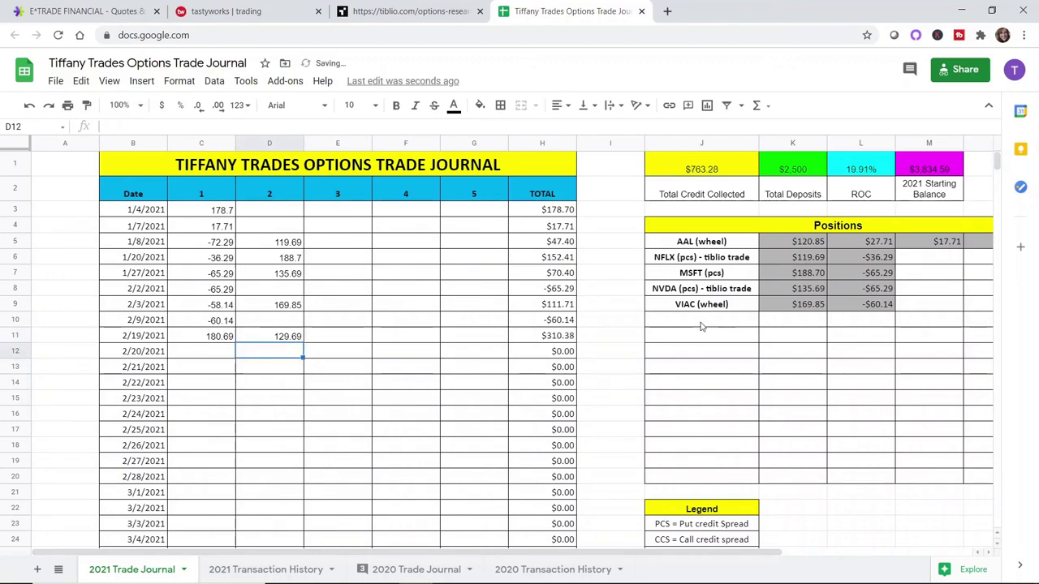
Record 129.69 in the next free cell of the NVDA (pcs) - tiblio trade position row
click(703, 320)
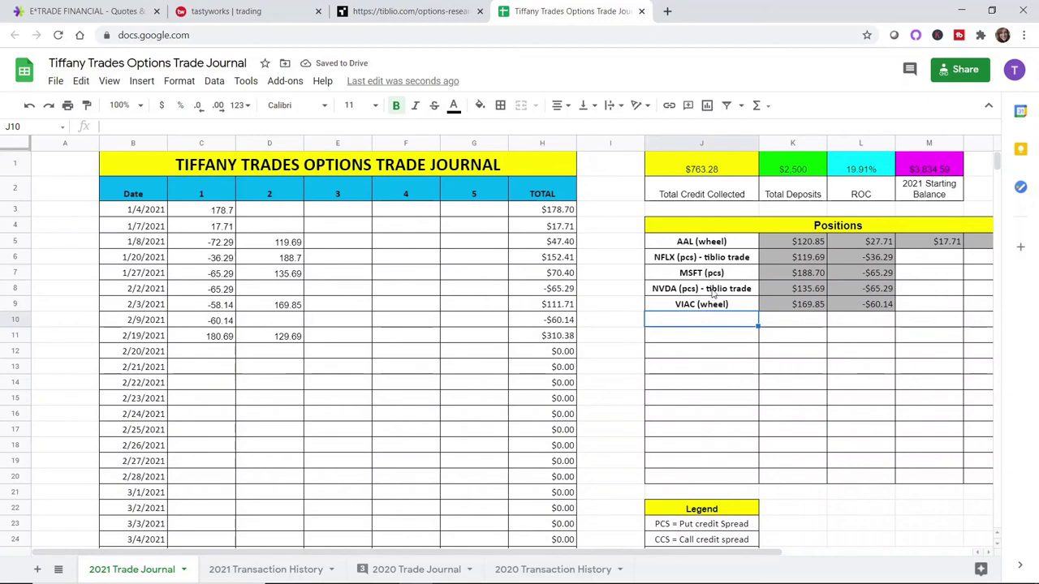
click(912, 288)
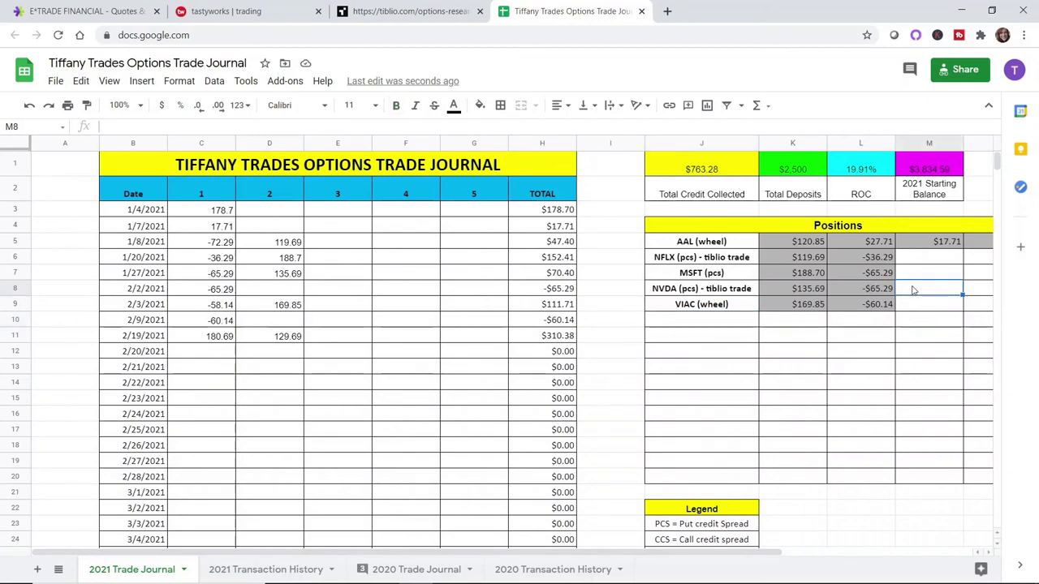
text(129.69)
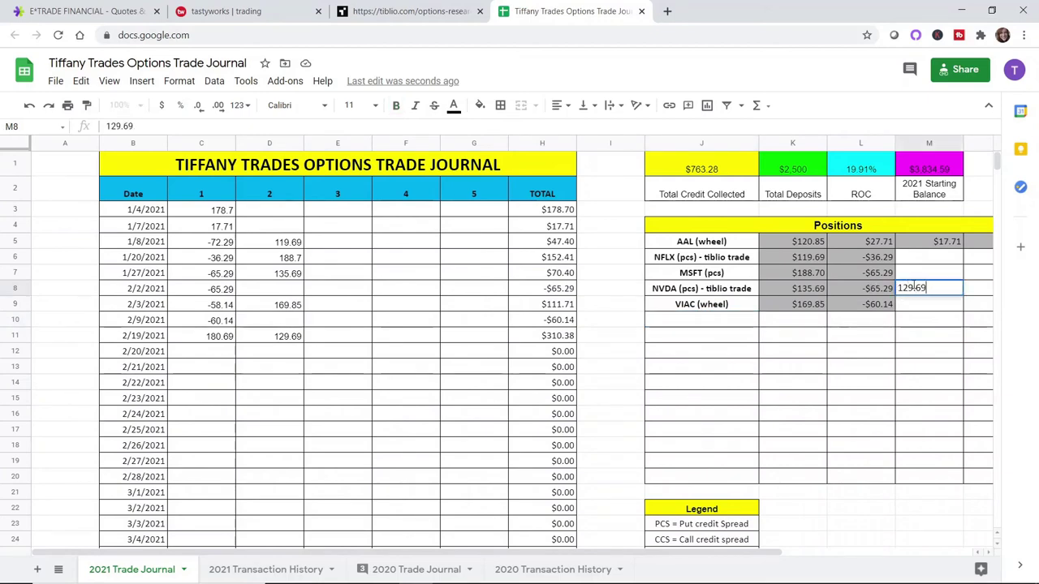
key(Return)
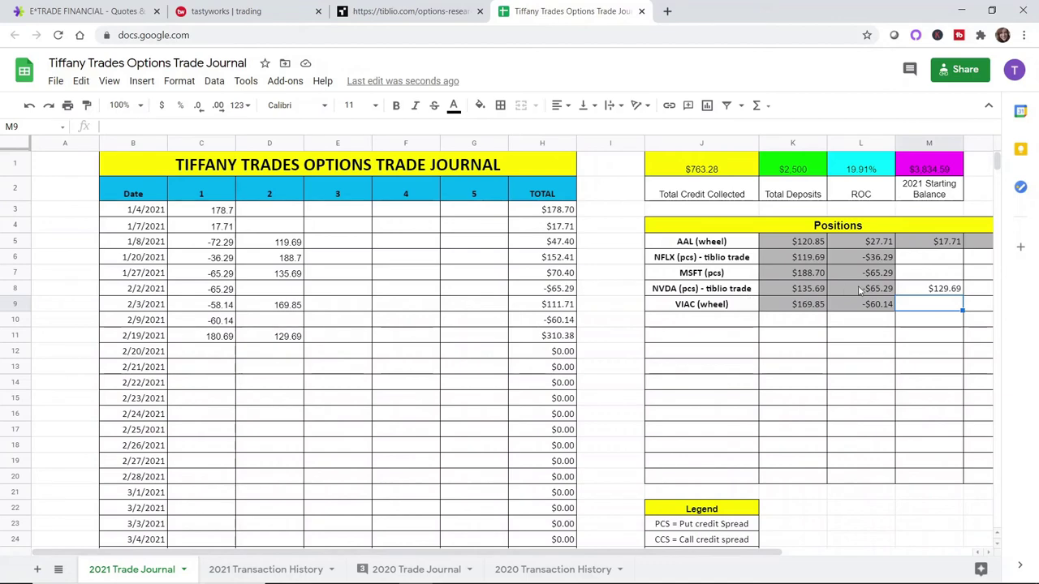
Check the sum of the two closed NVDA amounts in K8:L8 and compare it with the new entry
drag(865, 290, 815, 290)
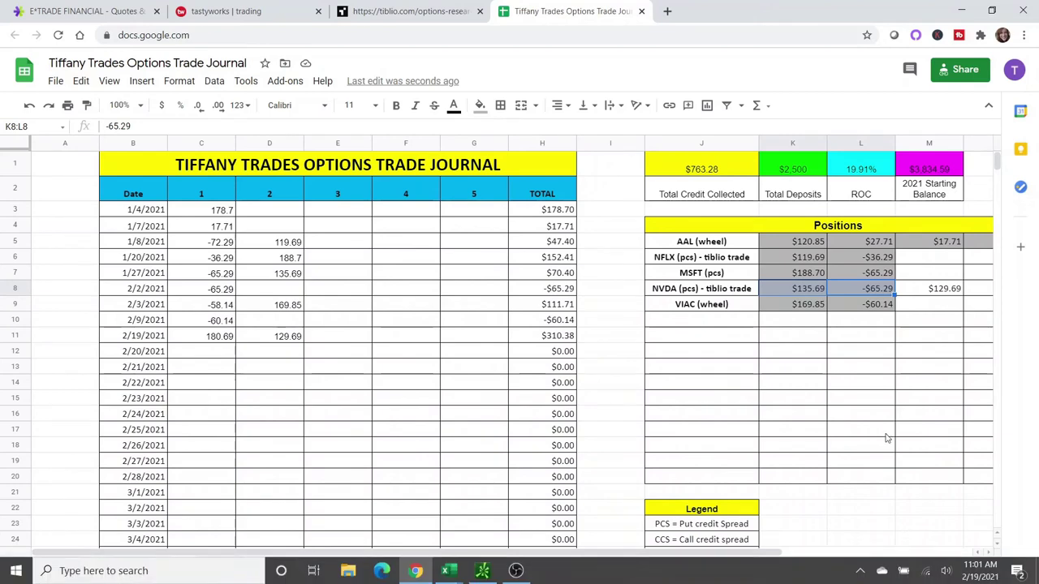
click(929, 569)
click(897, 464)
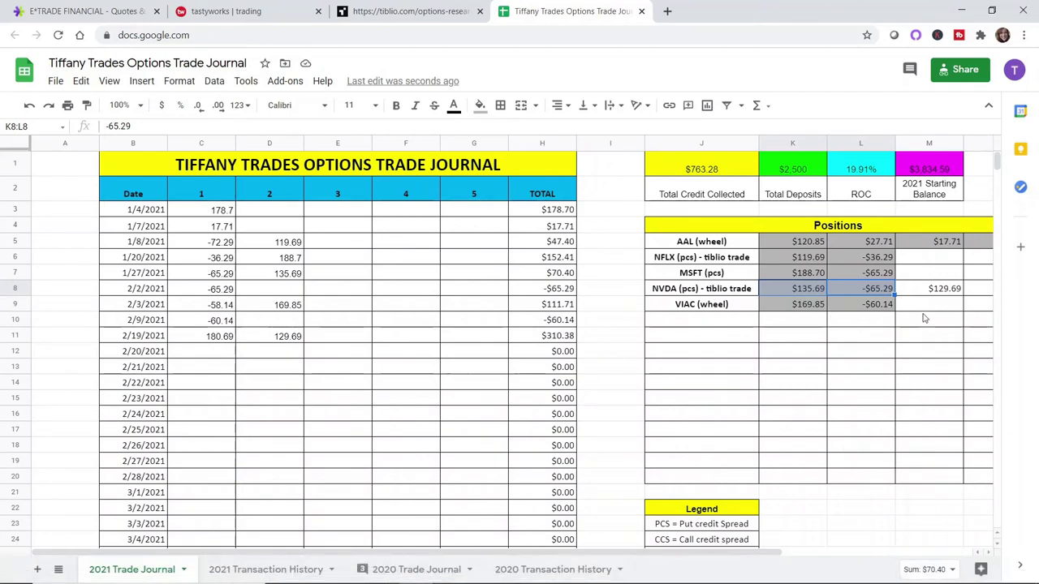
click(931, 292)
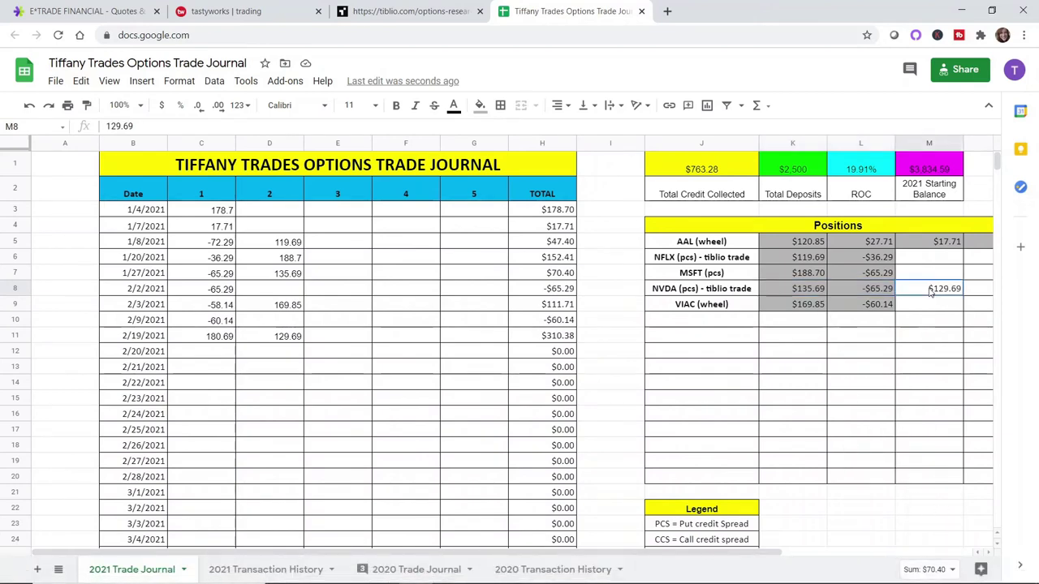
Add the position SQ (PCS) below VIAC (wheel) in the Positions table with an amount of 180.69
click(703, 321)
text(SQ)
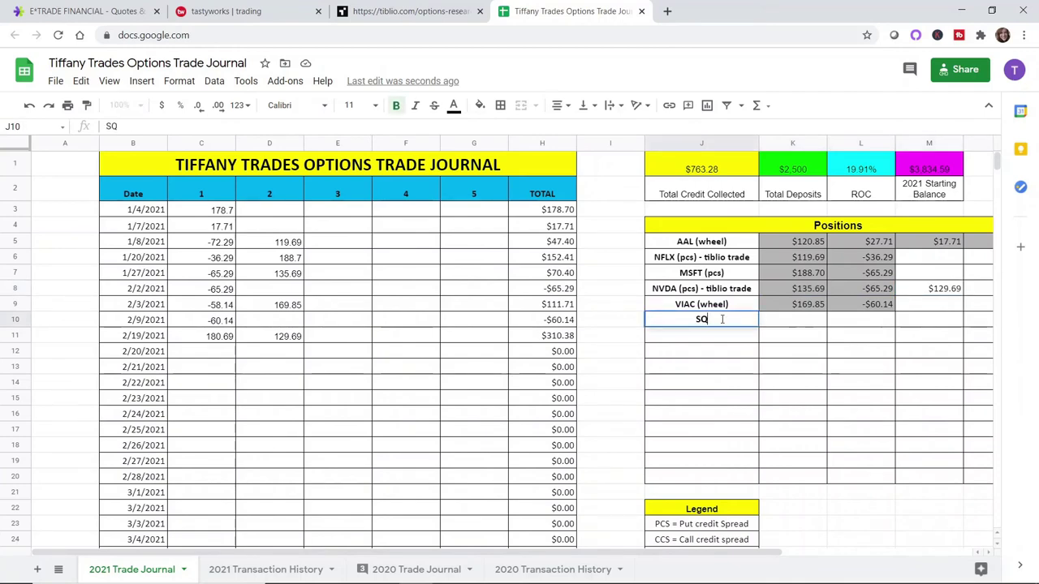
text( (P)
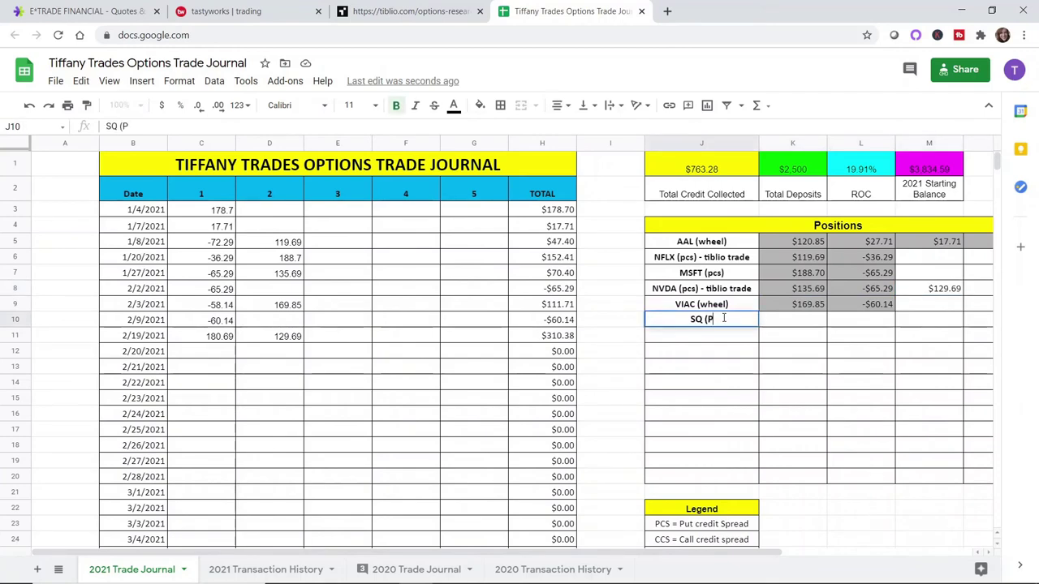
text(CS))
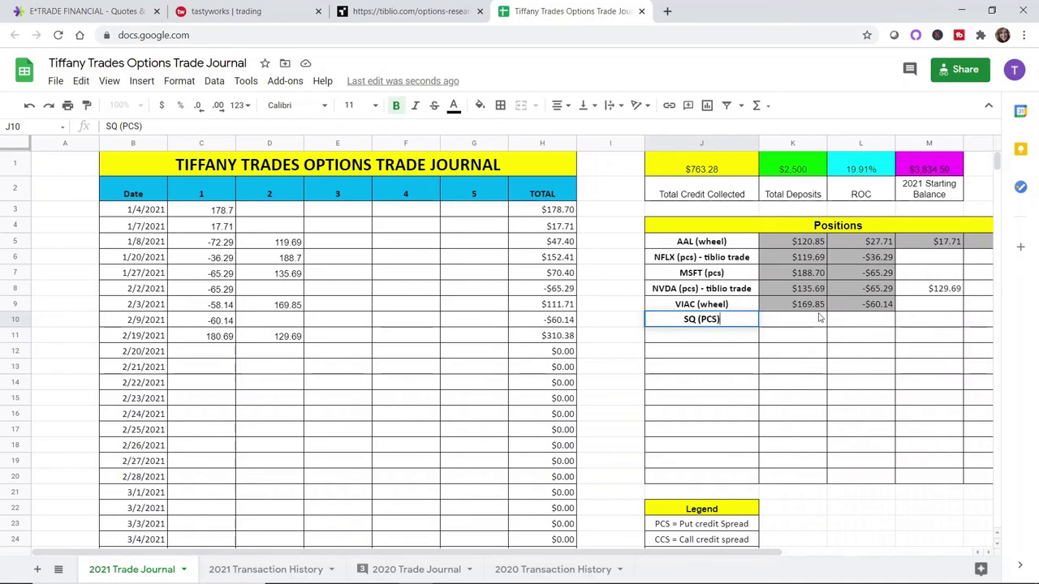
click(809, 318)
text(180.69)
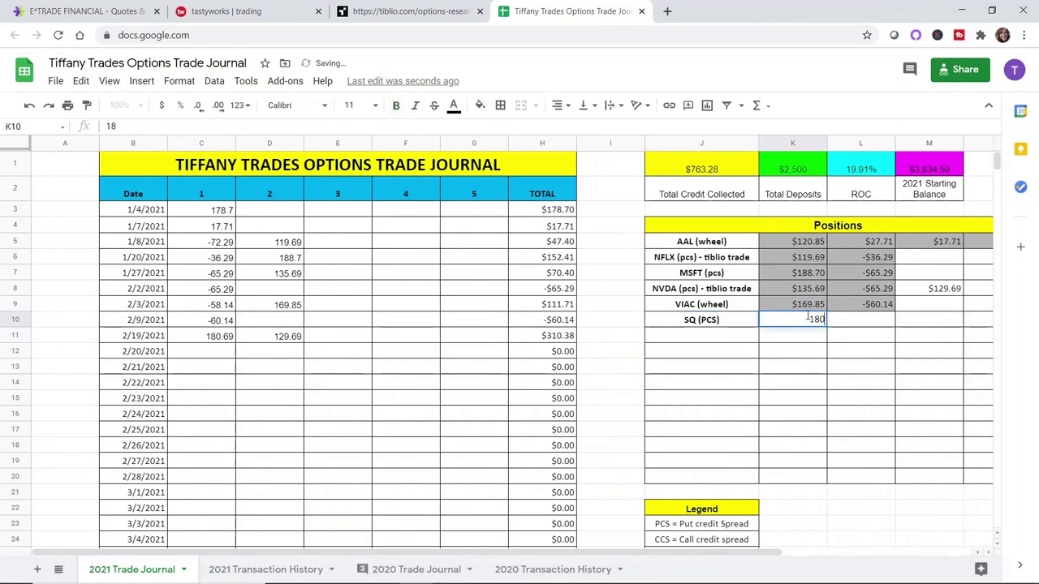
key(Return)
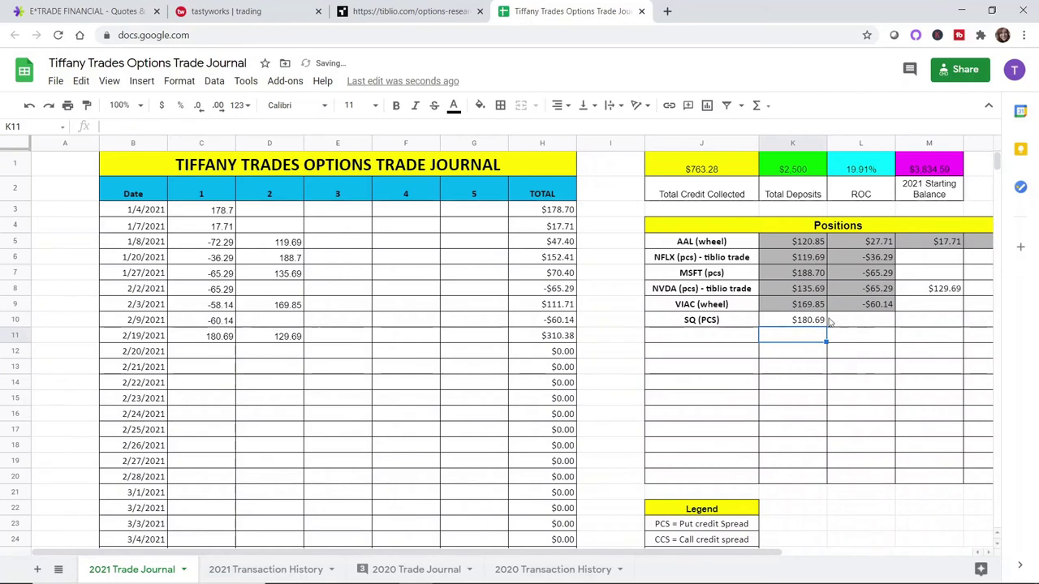
Examine the legend below the Positions table for the strategy abbreviations and cell colours
scroll(760, 399, down, 3)
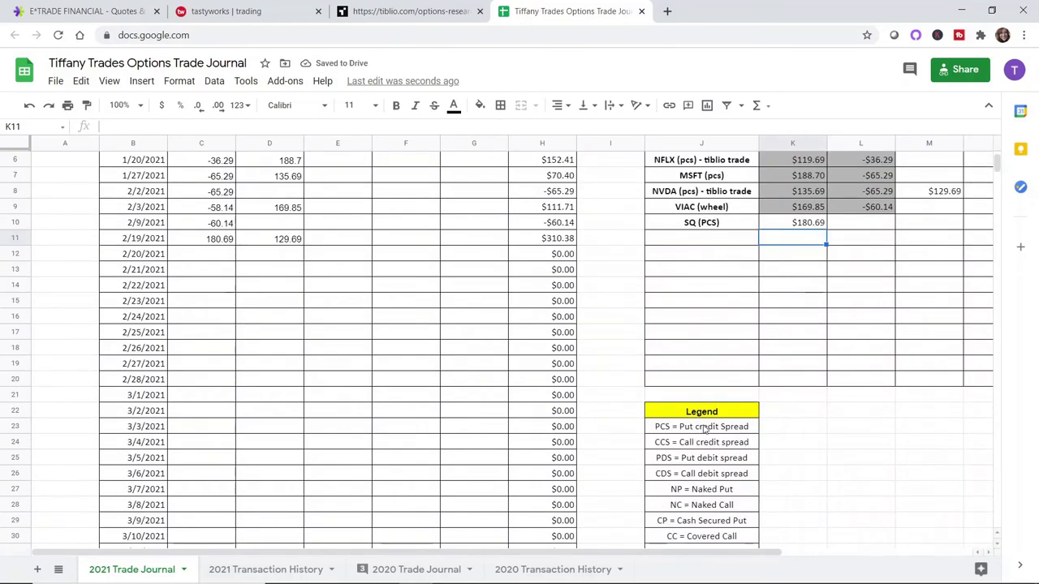
scroll(703, 398, down, 3)
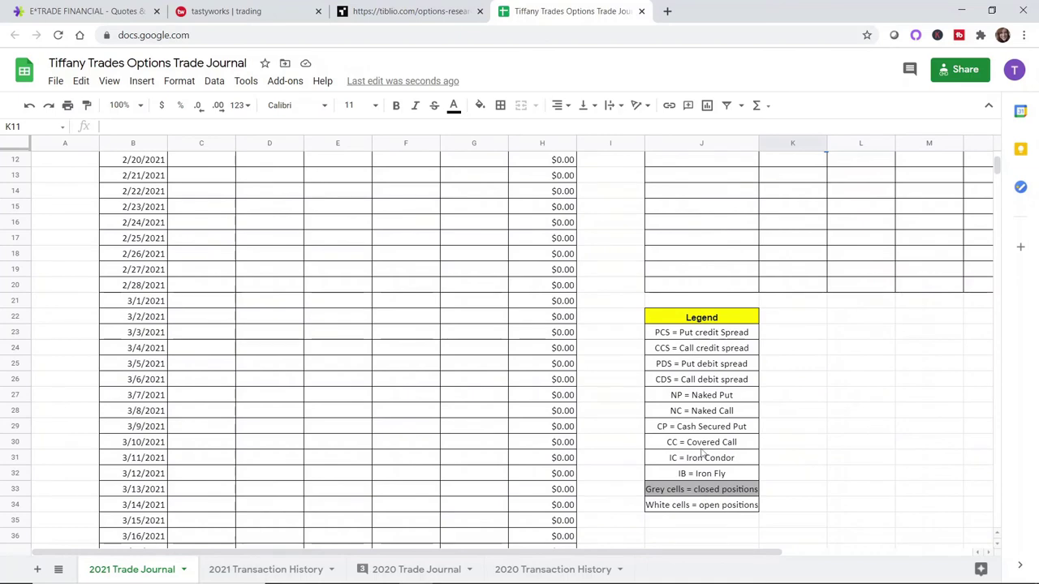
scroll(704, 443, up, 5)
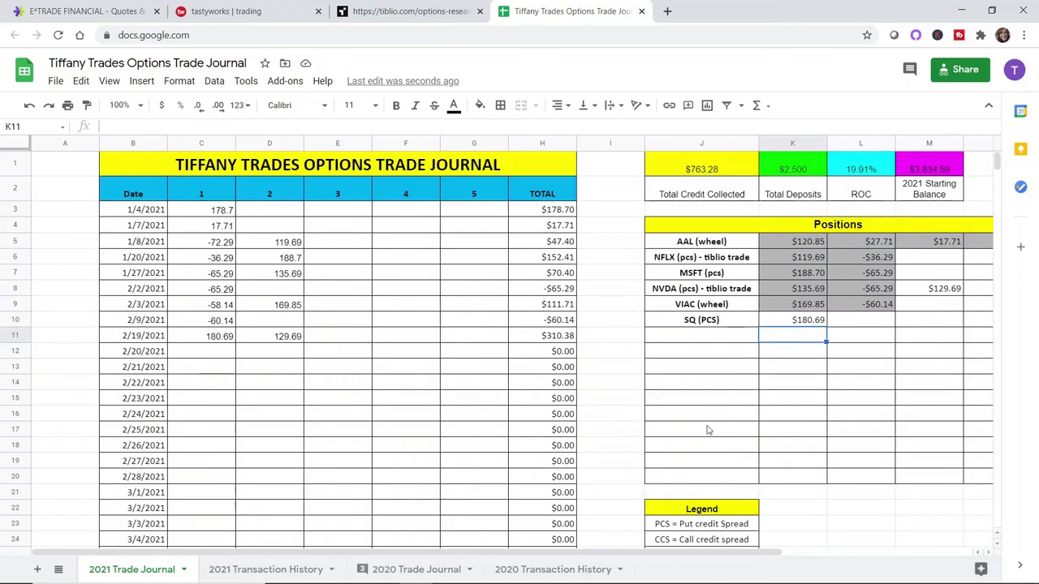
Review the listed trades on the 2021 Transaction History sheet and return to the 2021 Trade Journal sheet
click(265, 569)
click(561, 386)
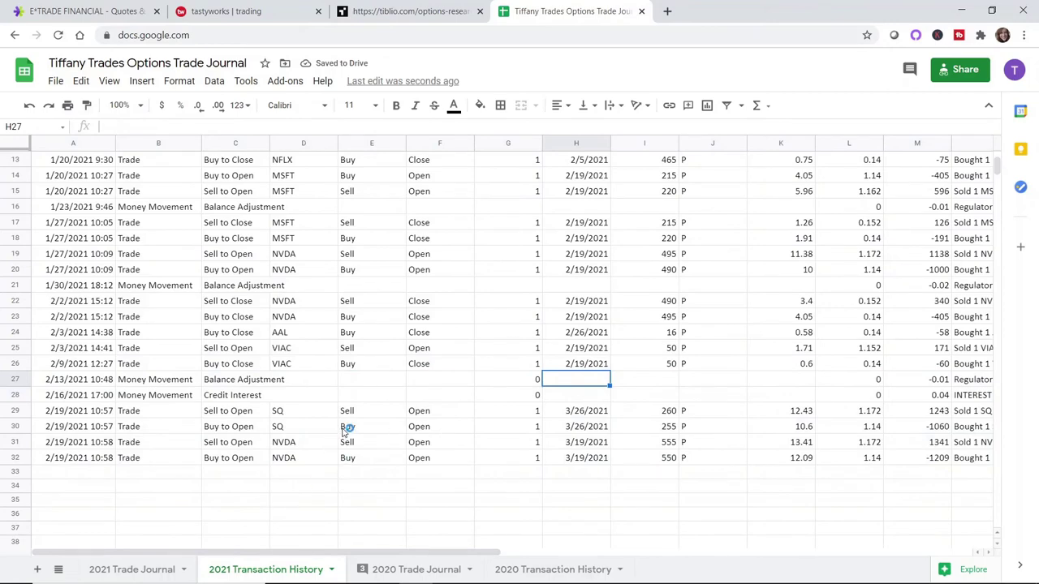
scroll(345, 422, up, 2)
scroll(341, 421, up, 2)
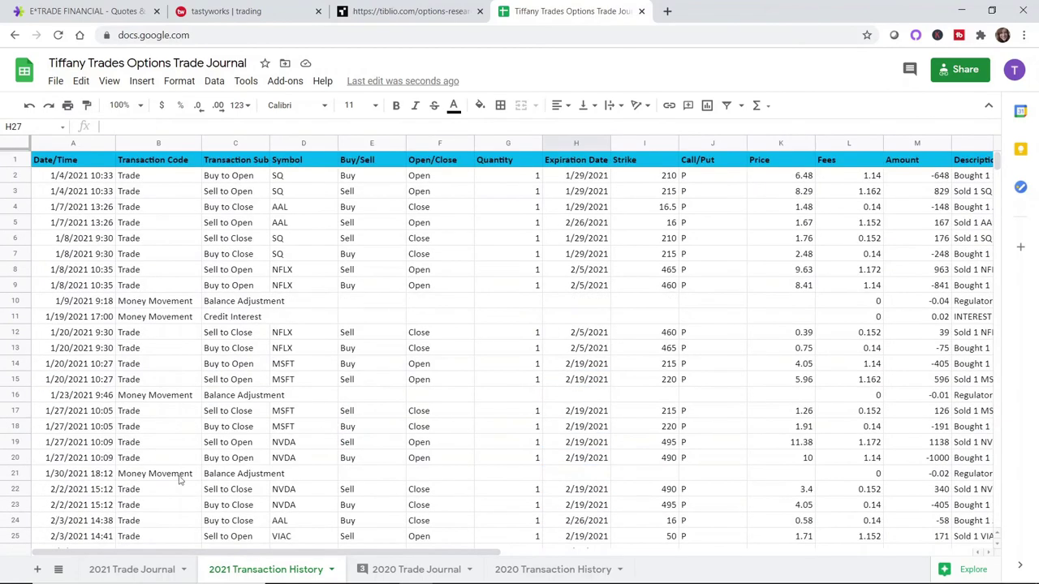
scroll(174, 406, down, 4)
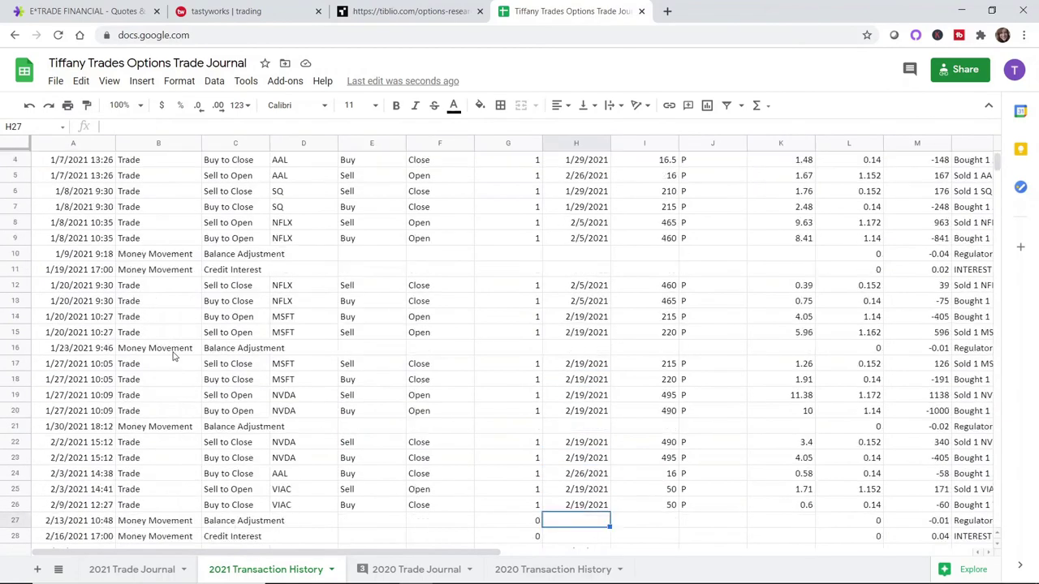
click(139, 569)
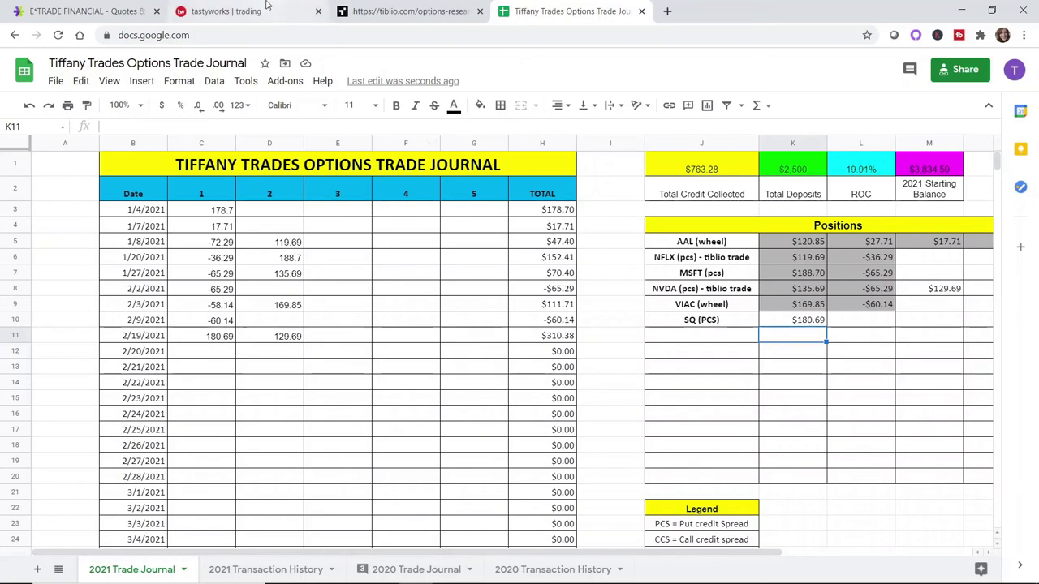
Switch to Tiblio, go to the Trade Board and start logging a new vertical spread
click(383, 5)
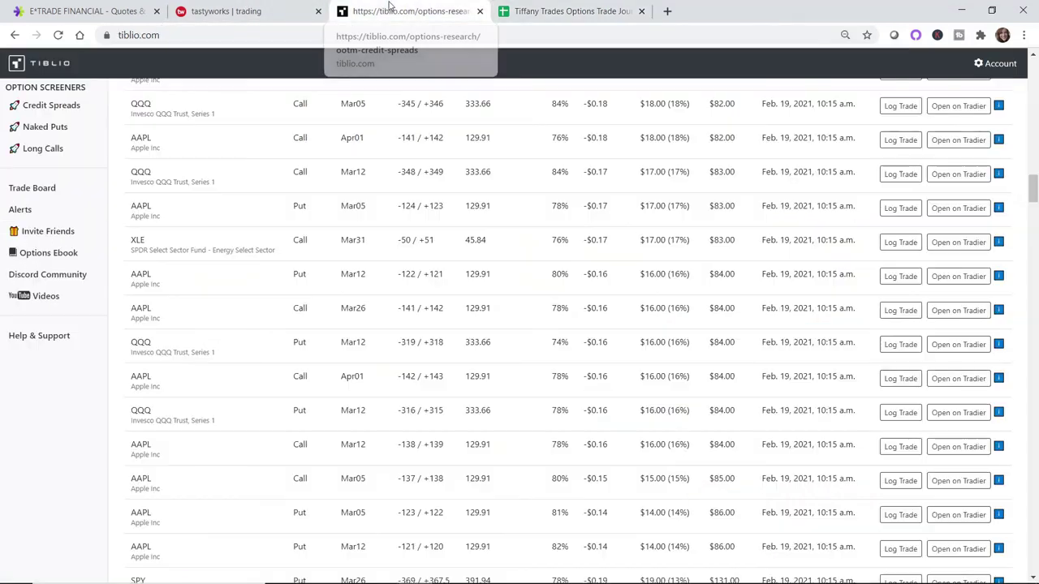
click(34, 190)
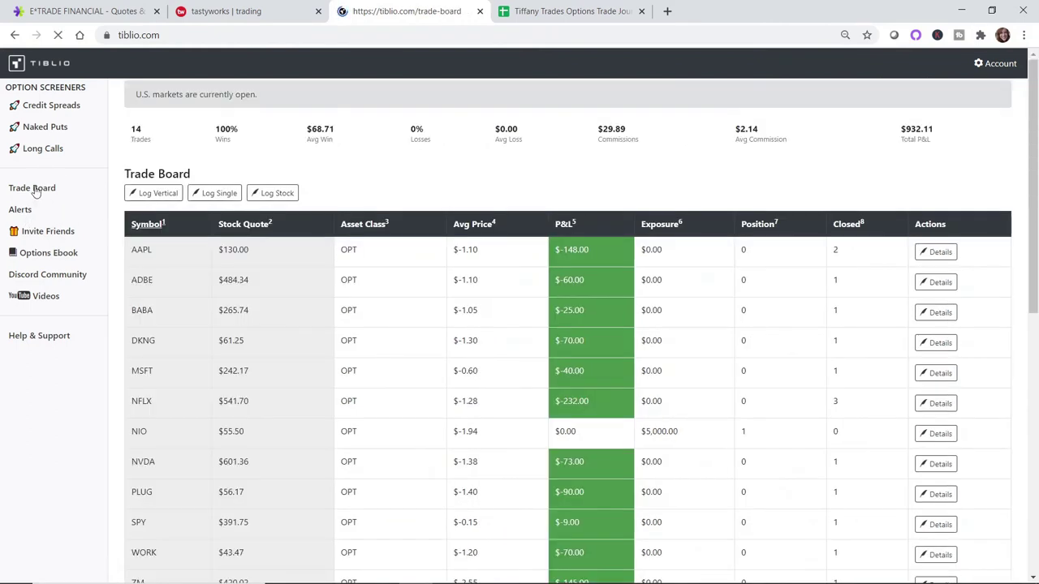
click(153, 193)
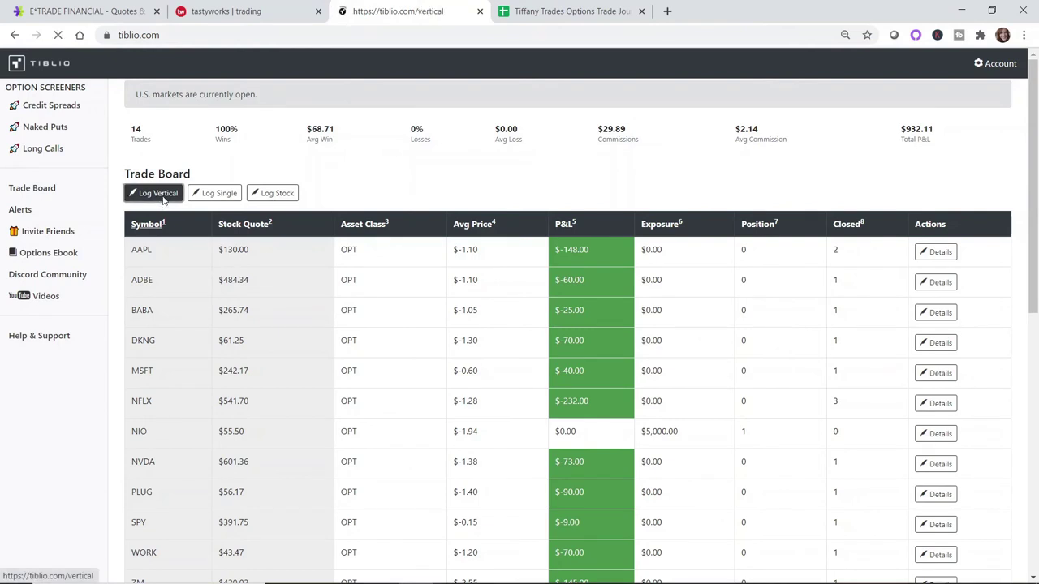
Set the new vertical spread's expiration to MAR 19, 2021
click(273, 185)
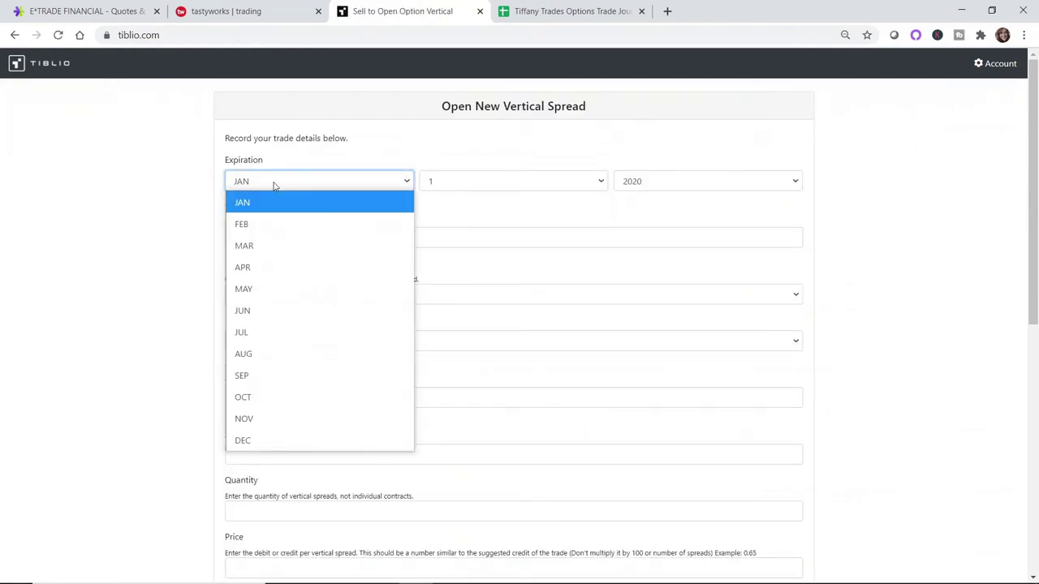
click(273, 247)
click(460, 190)
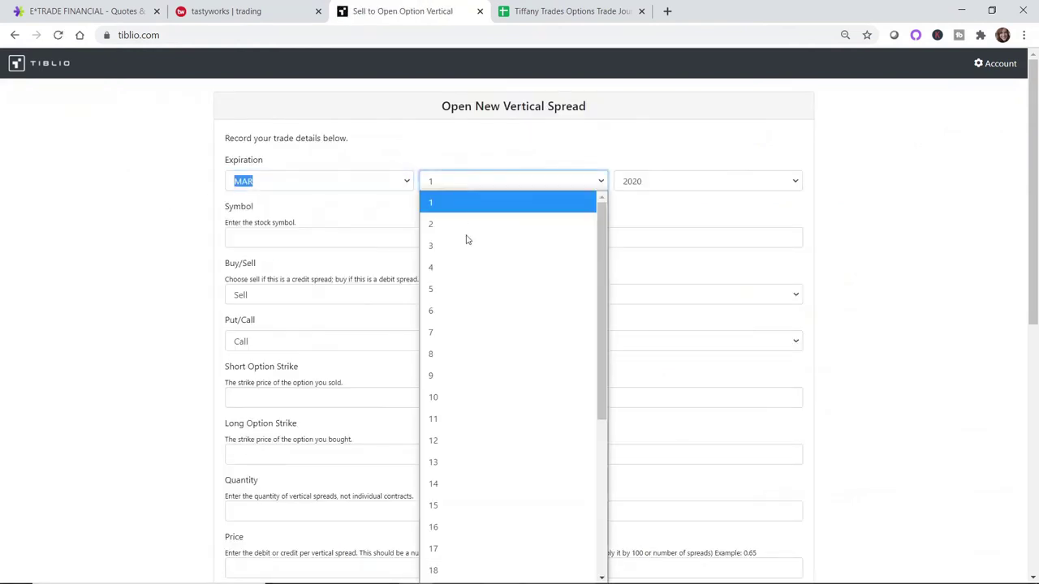
scroll(450, 467, down, 2)
click(443, 459)
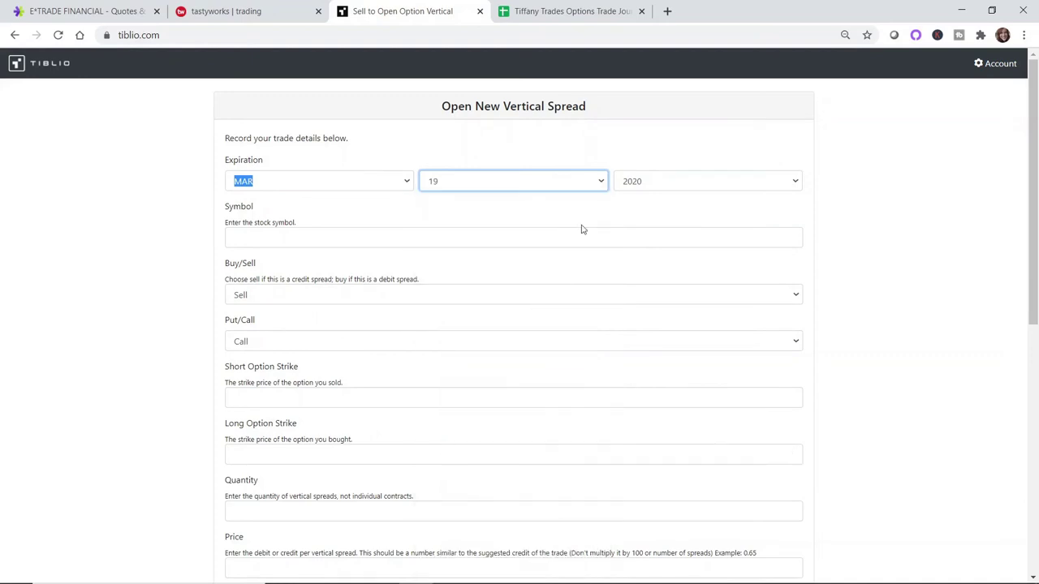
click(649, 181)
click(654, 221)
Enter NVDA as the symbol and record the spread as a Sell of Put options
click(276, 234)
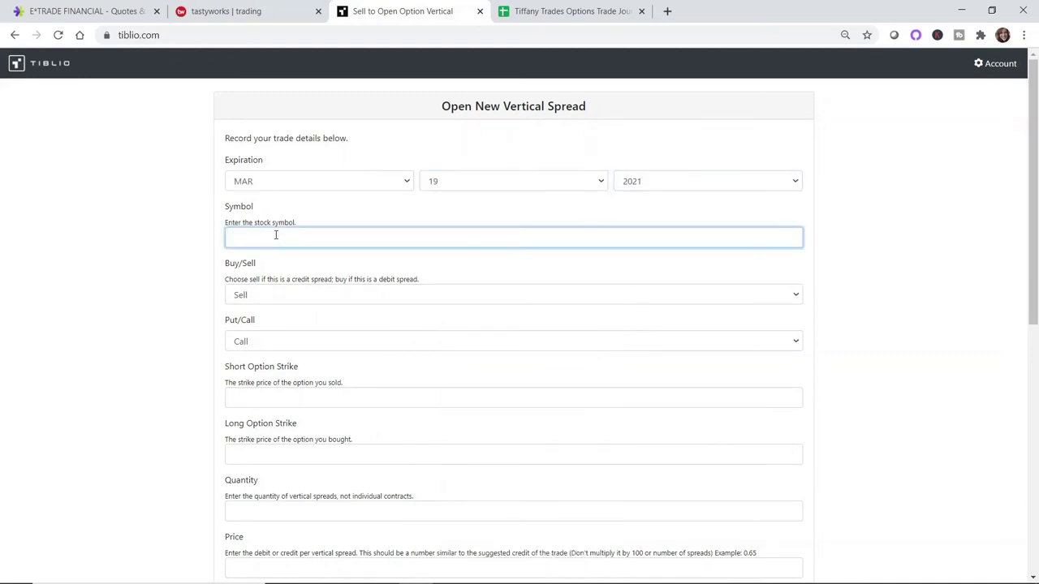
text(NVDA)
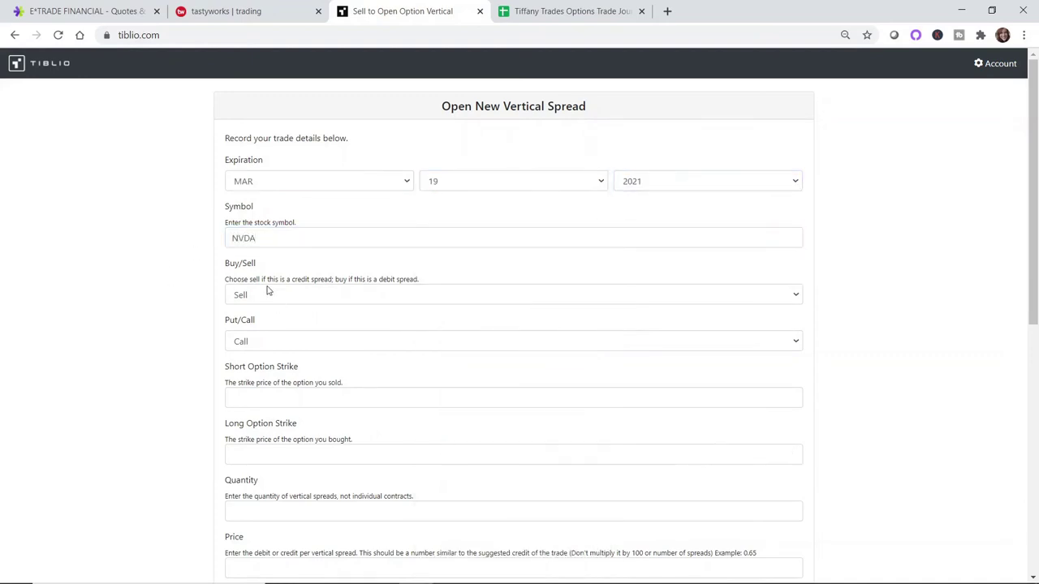
click(270, 291)
click(261, 297)
click(253, 345)
click(241, 383)
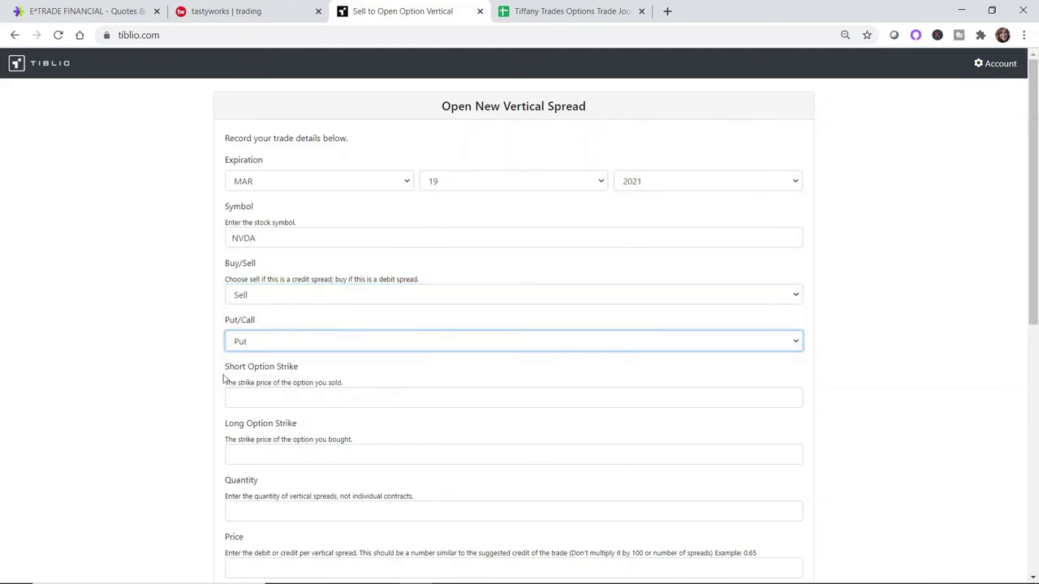
Enter a short option strike of 555 and a long option strike of 550
scroll(271, 341, down, 2)
click(265, 263)
text(5)
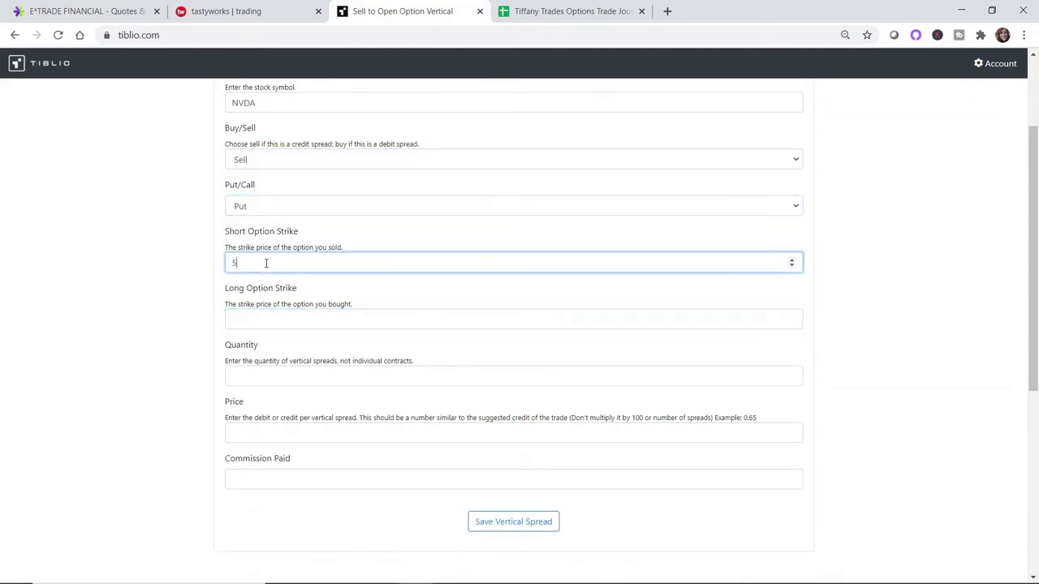
text(55)
click(271, 320)
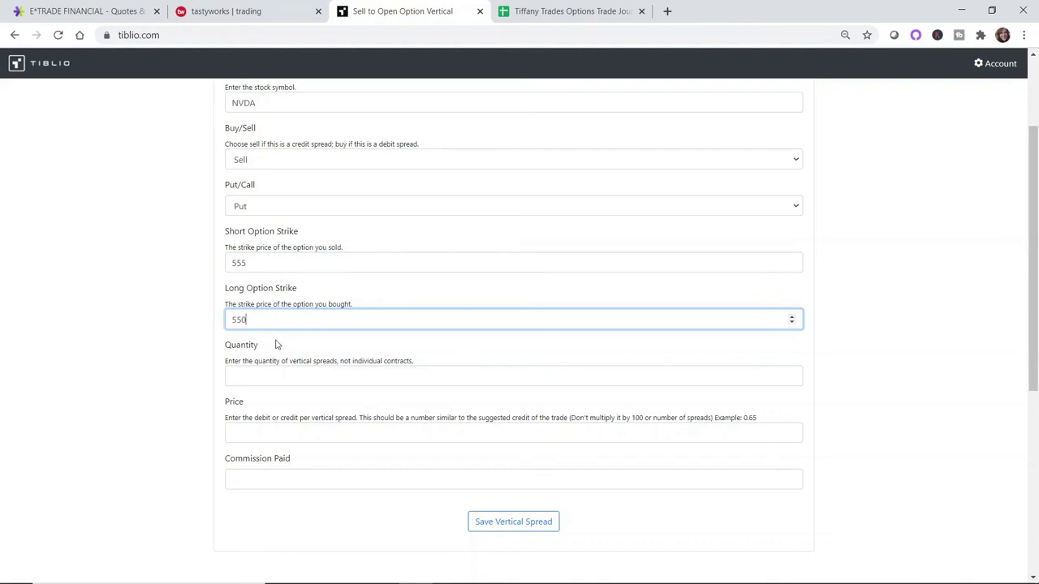
Enter quantity 1, price 1.32 and commission 2.31, then save the vertical spread and continue to the Trade Board
click(261, 379)
click(245, 435)
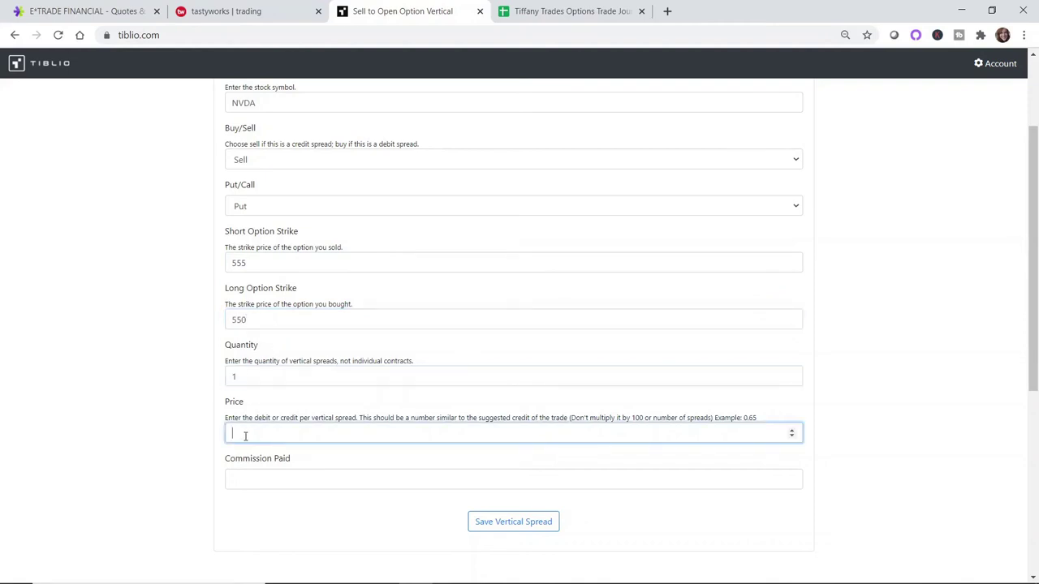
click(266, 480)
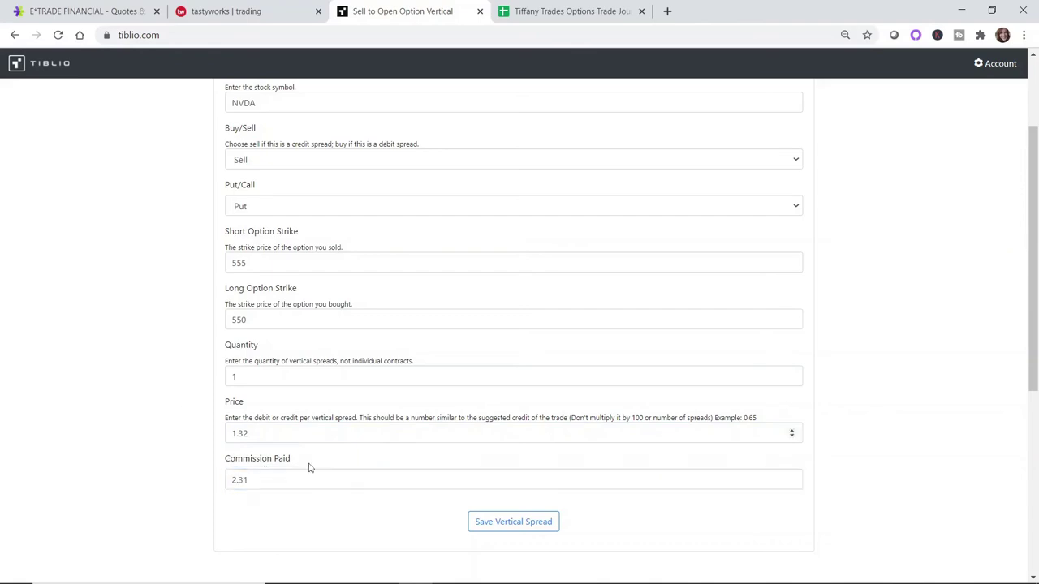
click(500, 531)
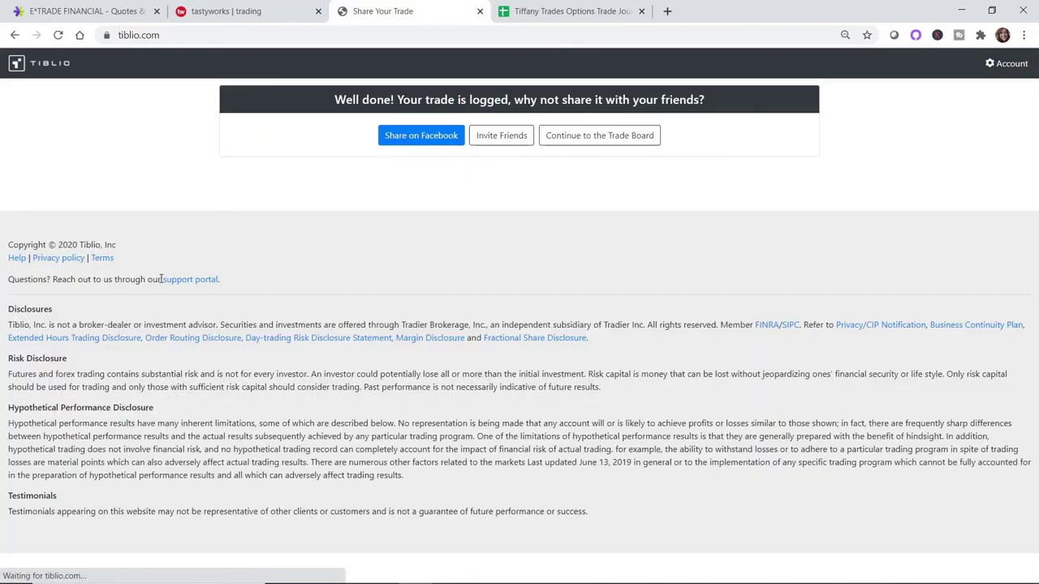
click(571, 151)
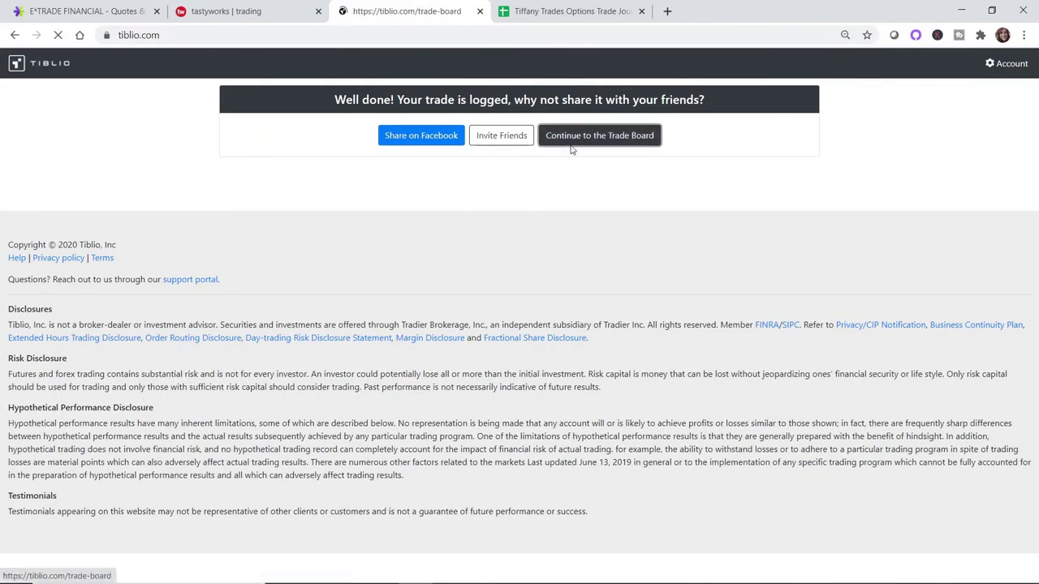
Examine the Position and Closed values for the NIO and NVDA rows on the Trade Board
scroll(617, 182, down, 1)
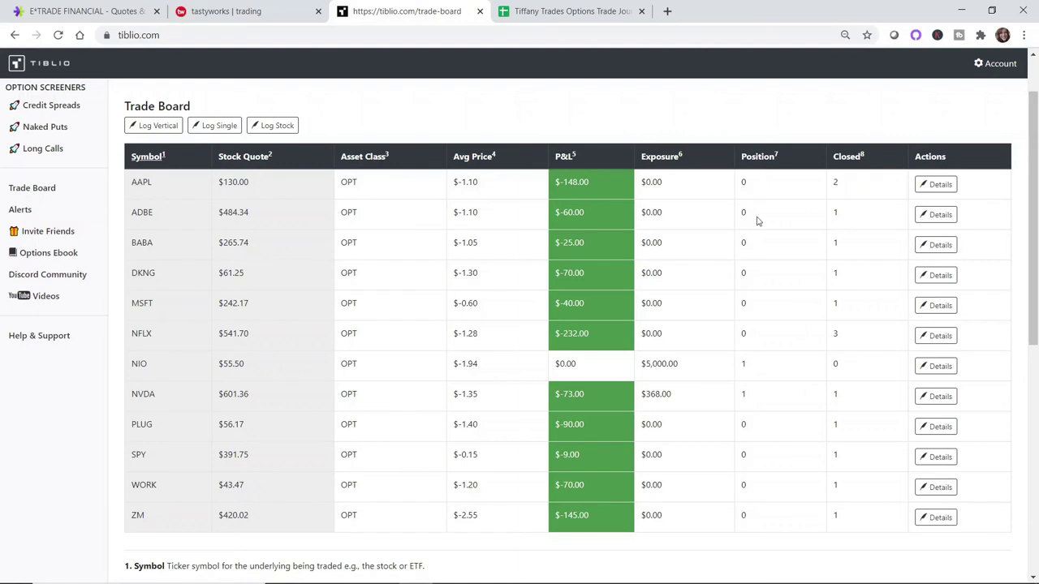
double_click(746, 365)
double_click(744, 394)
drag(862, 367, 822, 371)
click(842, 344)
double_click(743, 395)
Review the logged NVDA trades in the symbol's details and return to the Trade Board
click(935, 397)
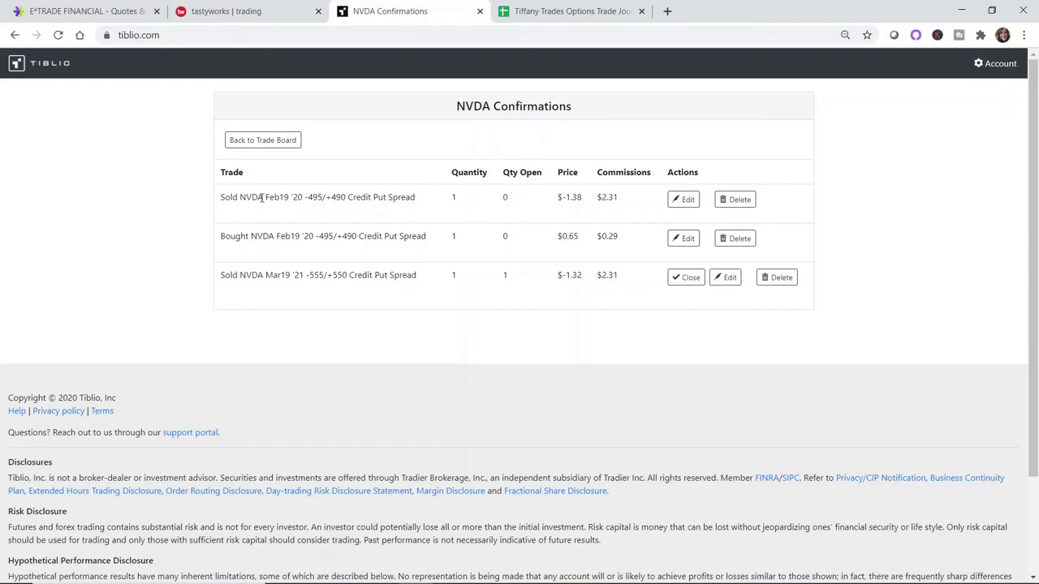
drag(257, 198, 318, 207)
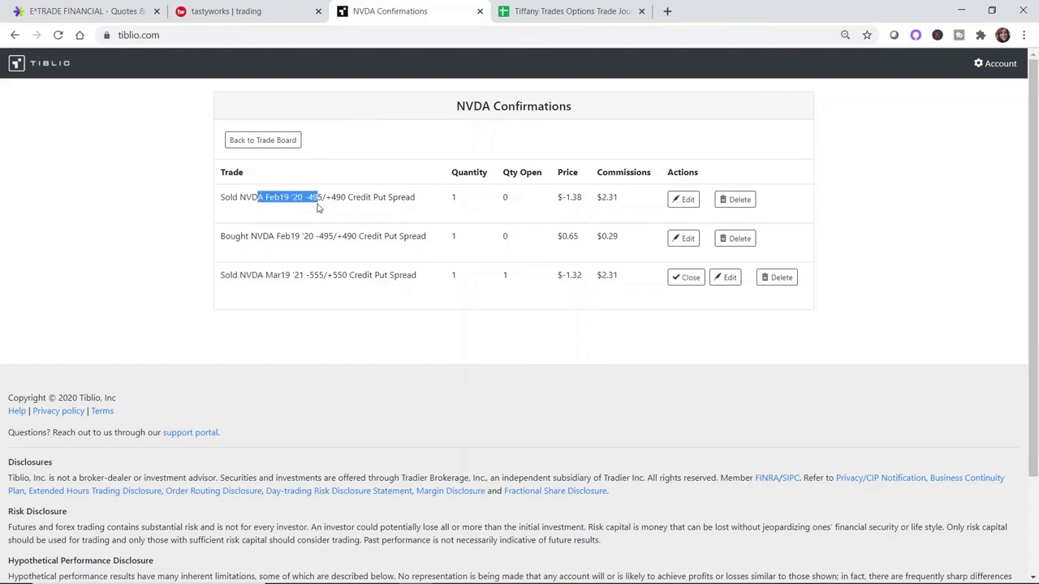
drag(583, 238, 549, 237)
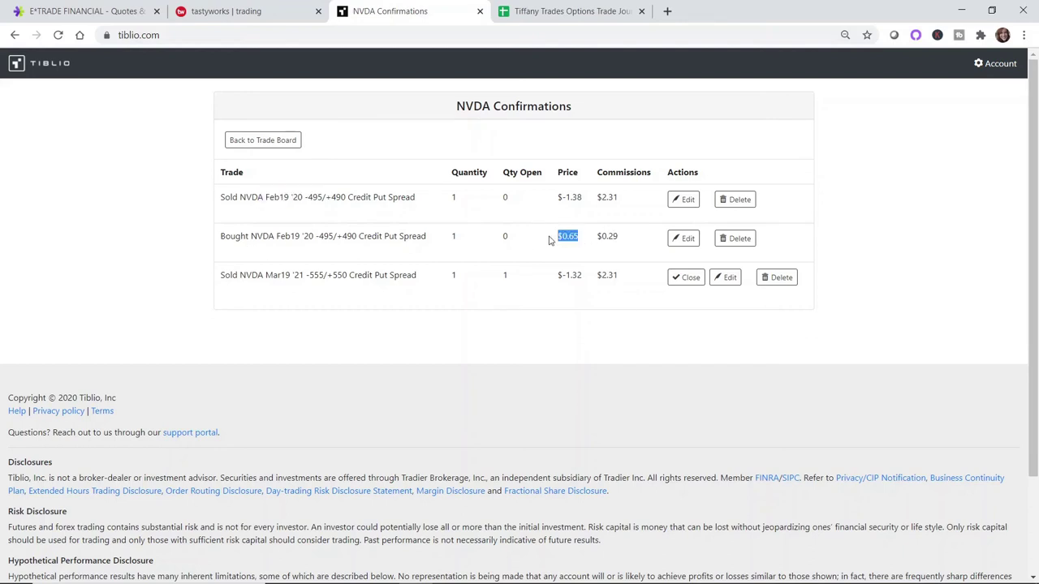
drag(222, 279, 436, 283)
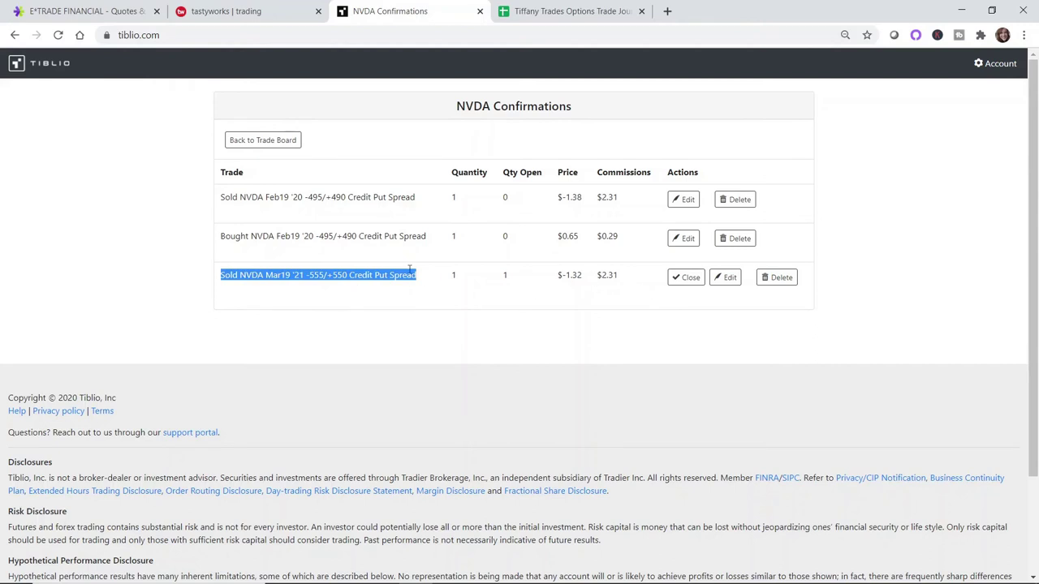
click(265, 143)
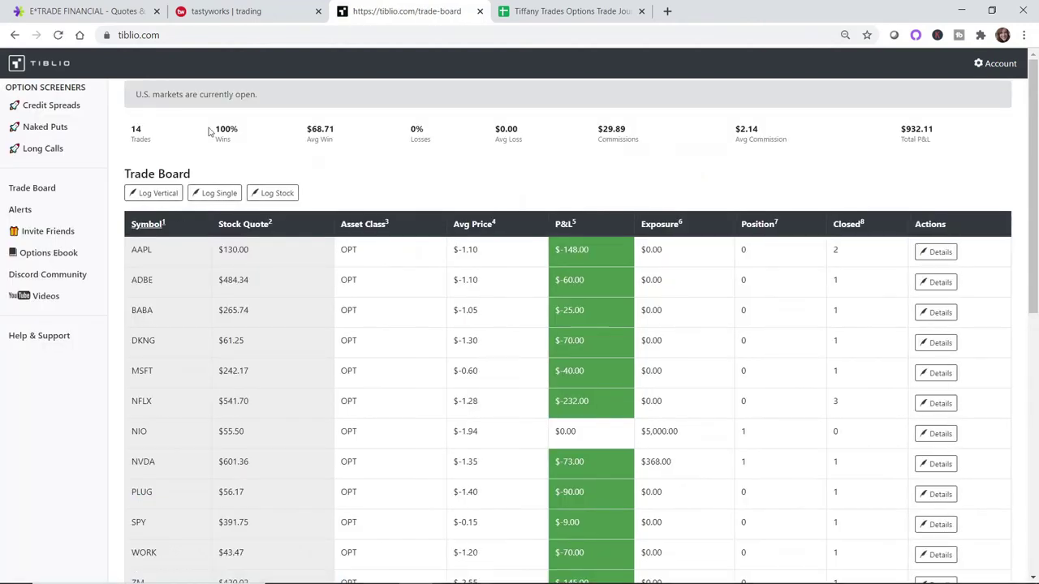
Switch to tastyworks and display the open positions in the portfolio
click(255, 10)
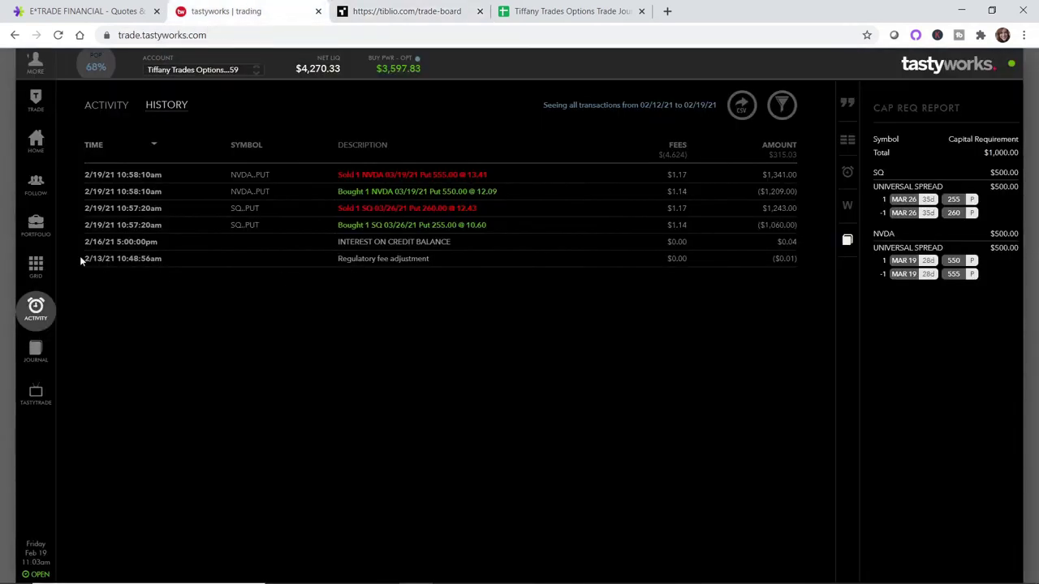
click(46, 219)
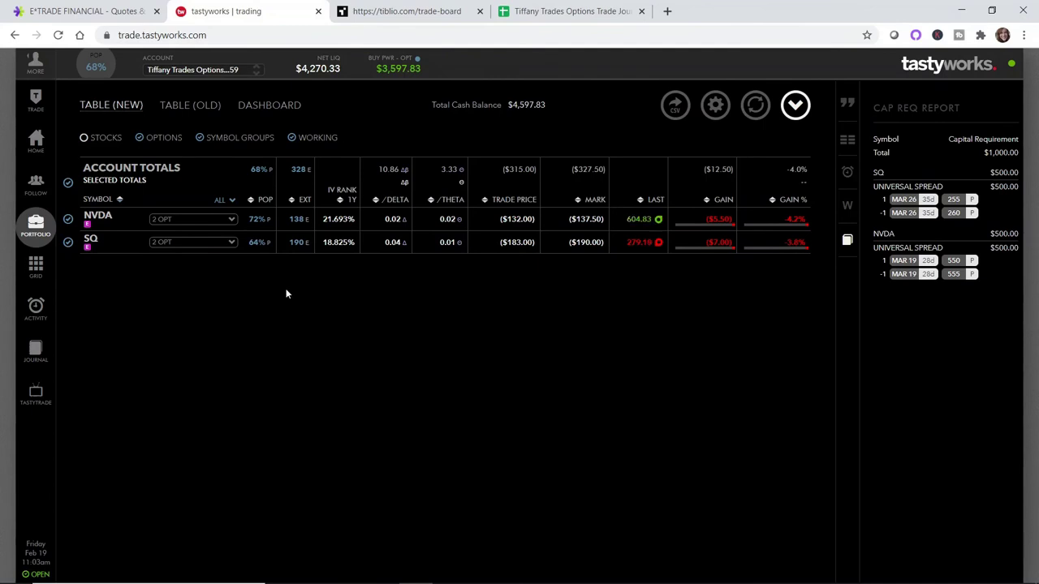